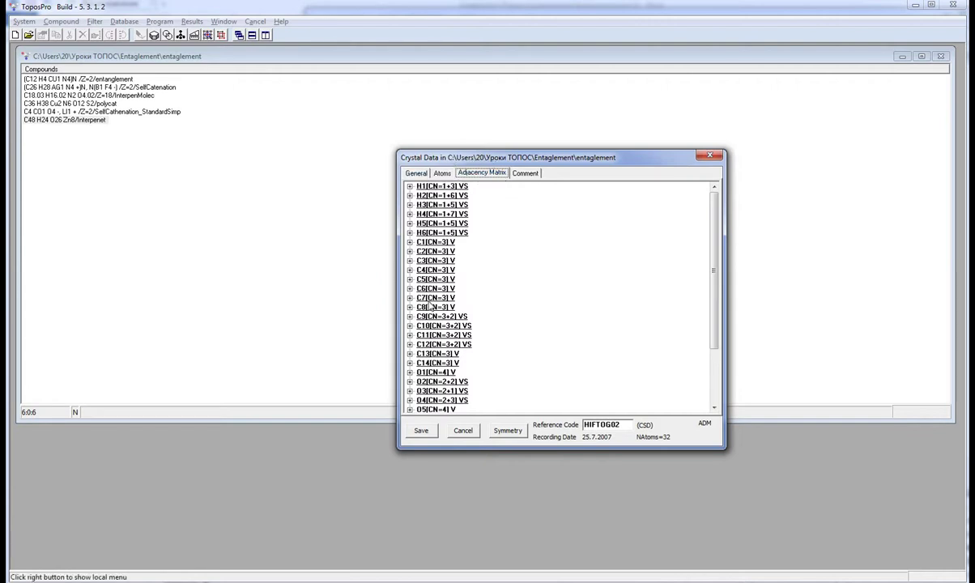
Save the Interpenet crystal data and set up ADS for it with Save Simplified Net and the Standard simplification method
click(421, 430)
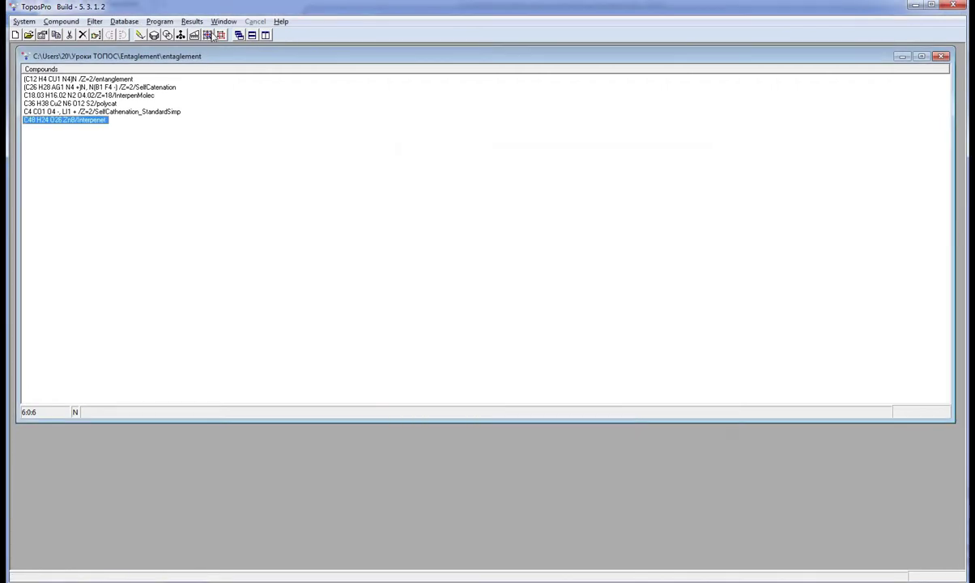
click(193, 35)
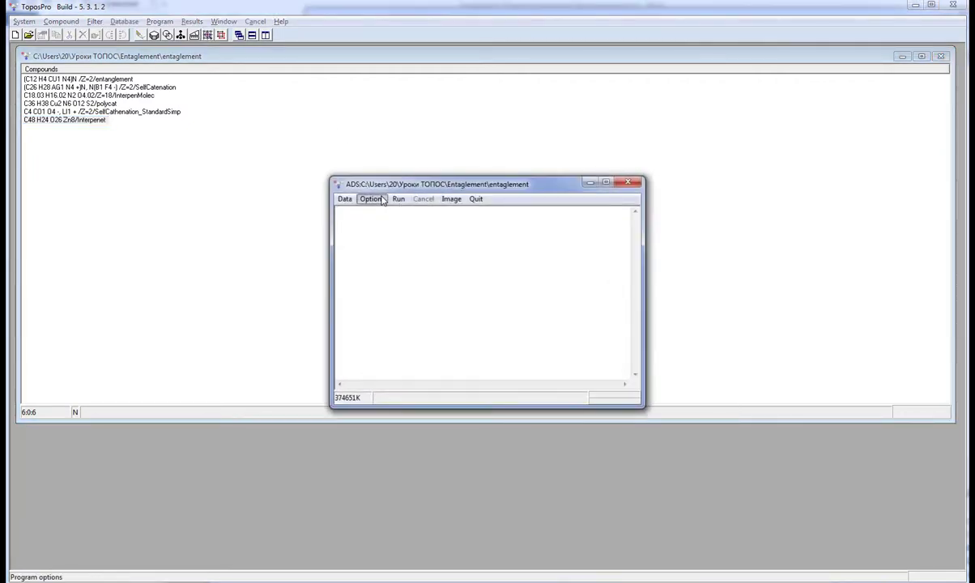
click(384, 200)
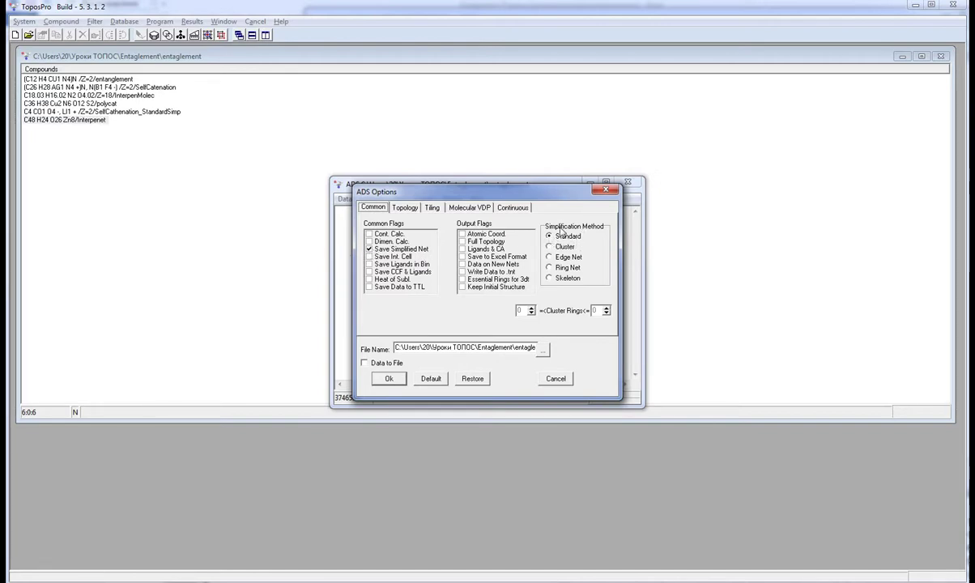
click(388, 379)
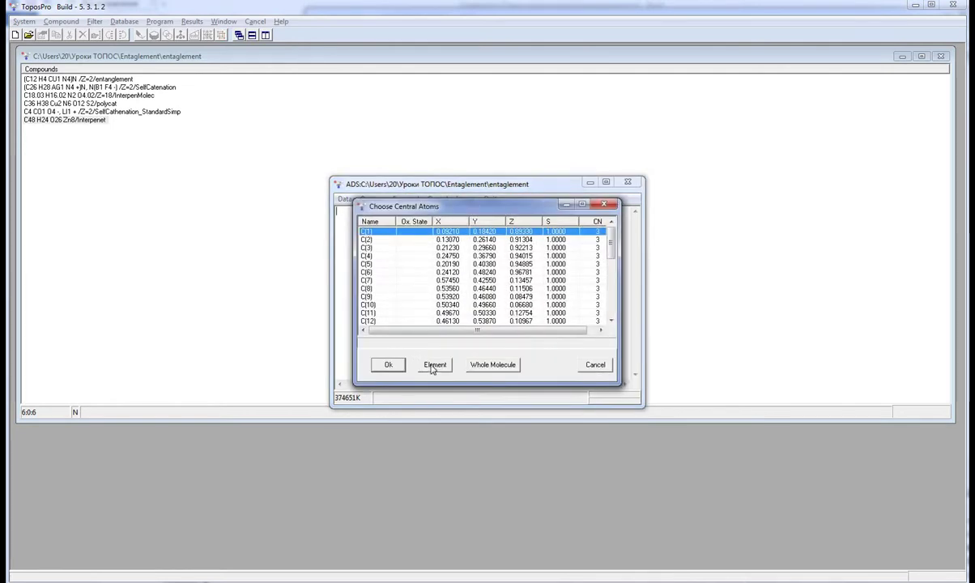
Choose the central atoms by element and generate the simplified net of the Interpenet structure
click(433, 364)
click(506, 232)
click(460, 398)
click(387, 366)
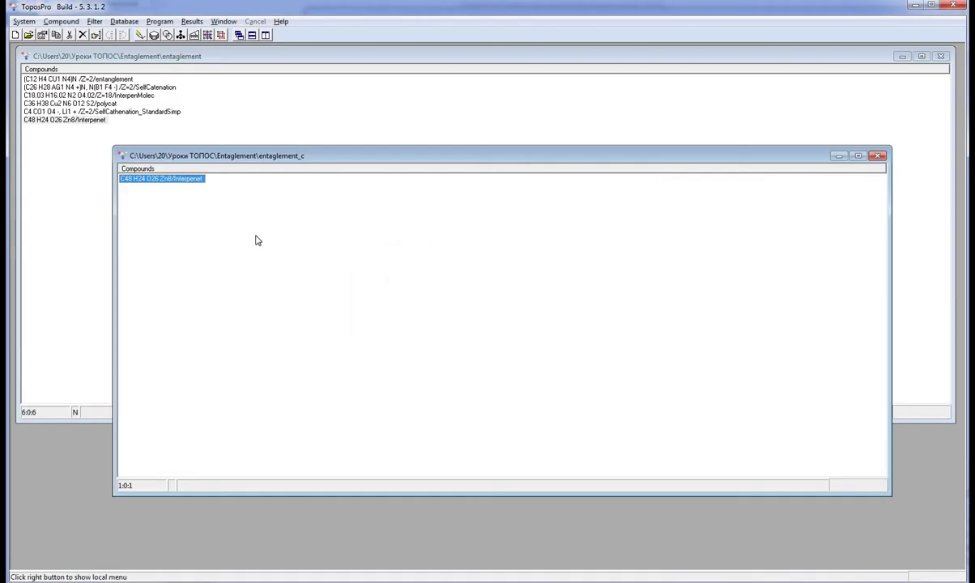
Examine the adjacency matrix of the simplified Interpenet net in the entaglement_c database
double_click(181, 180)
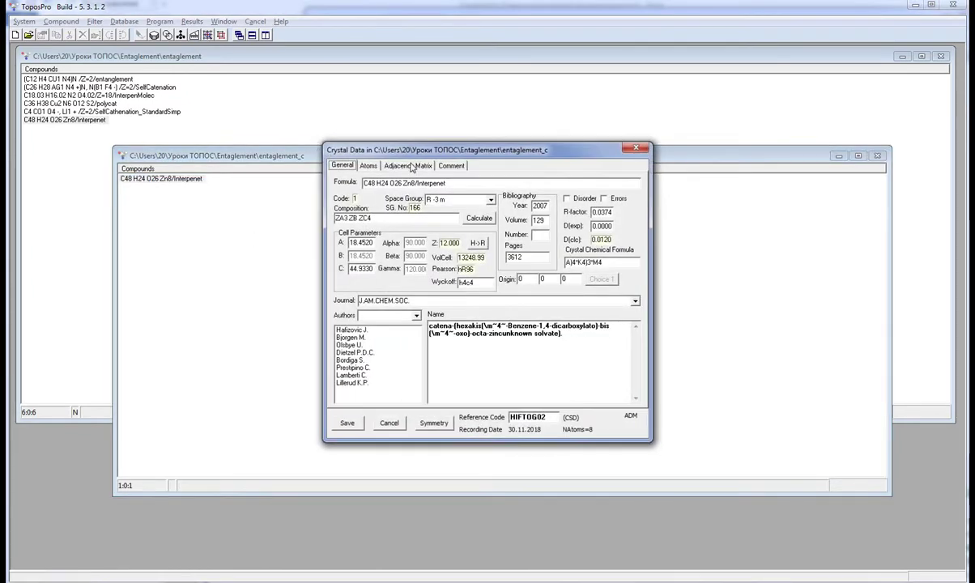
click(414, 166)
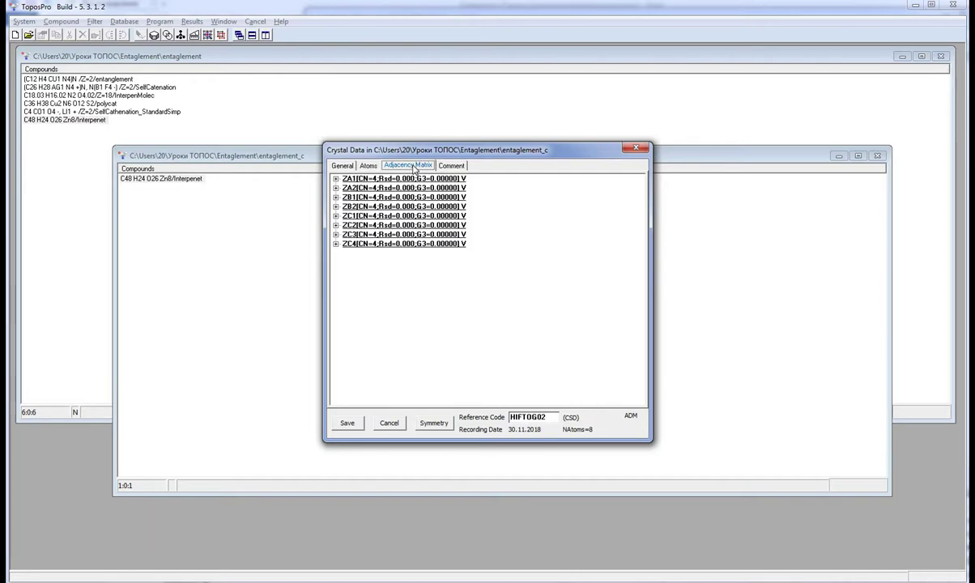
click(636, 151)
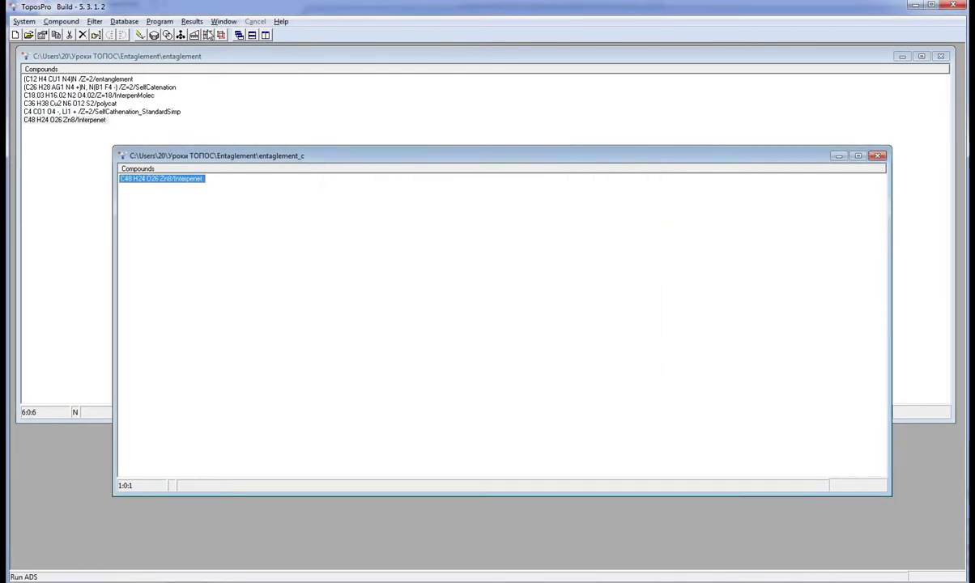
Run an ADS classification on the simplified Interpenet net with the default options and all listed central atoms
click(208, 35)
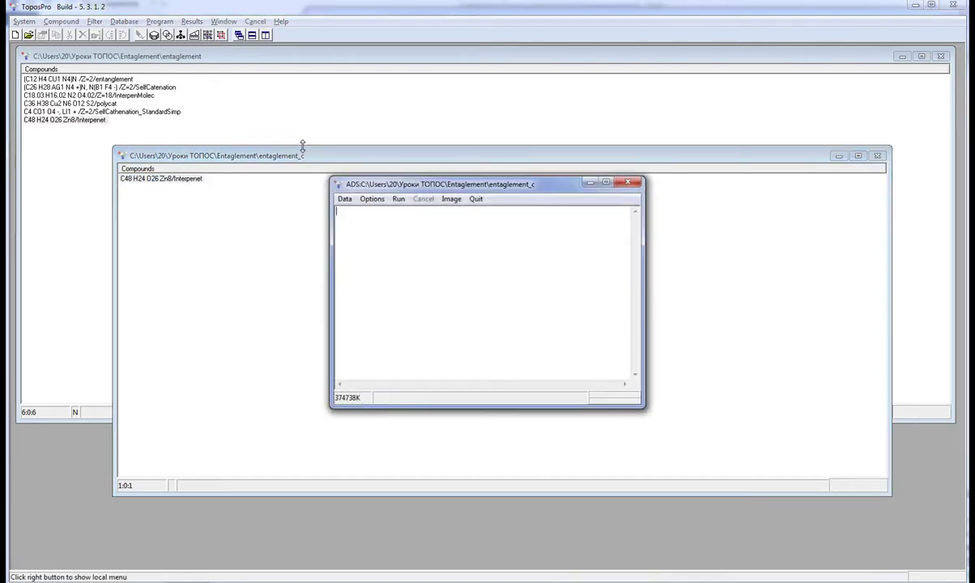
click(368, 199)
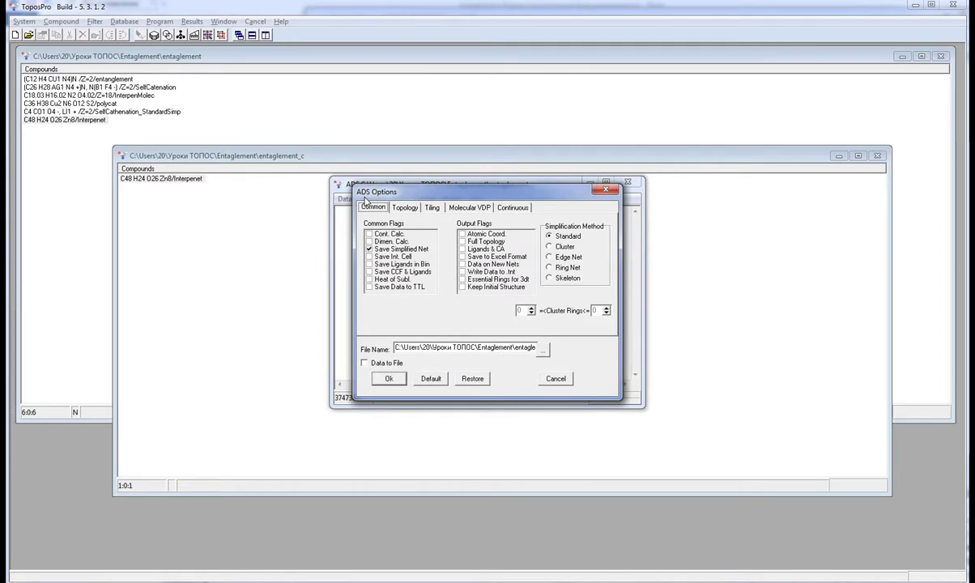
click(426, 381)
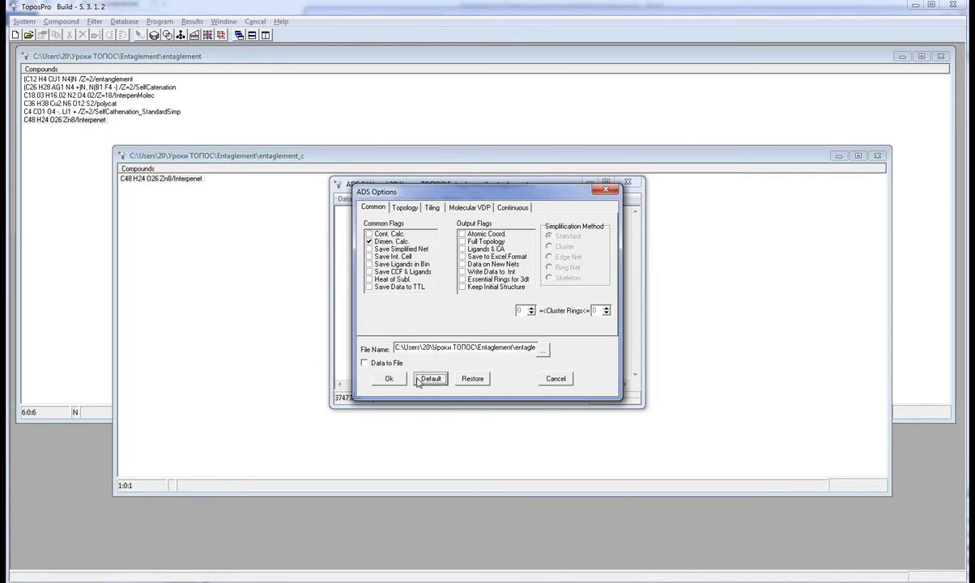
click(389, 378)
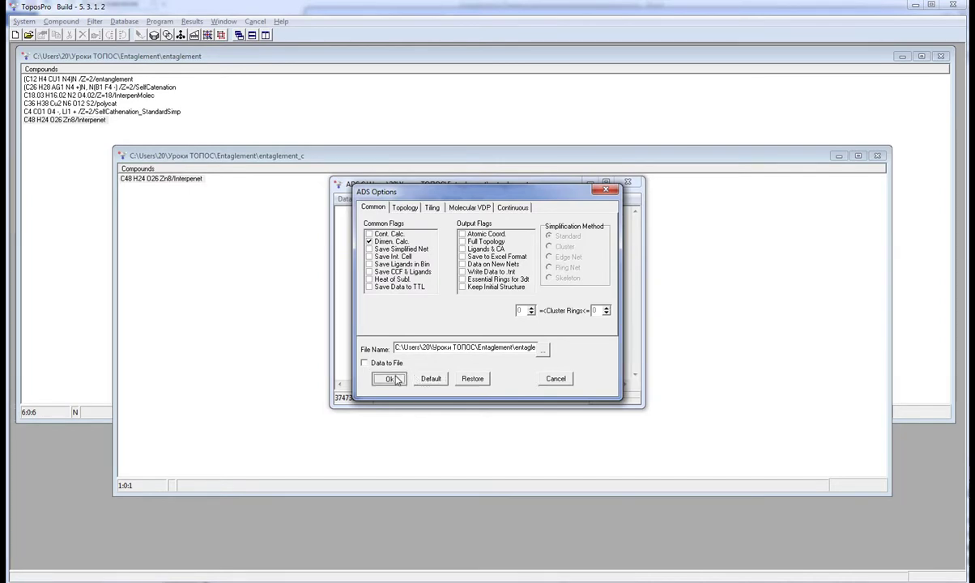
click(398, 199)
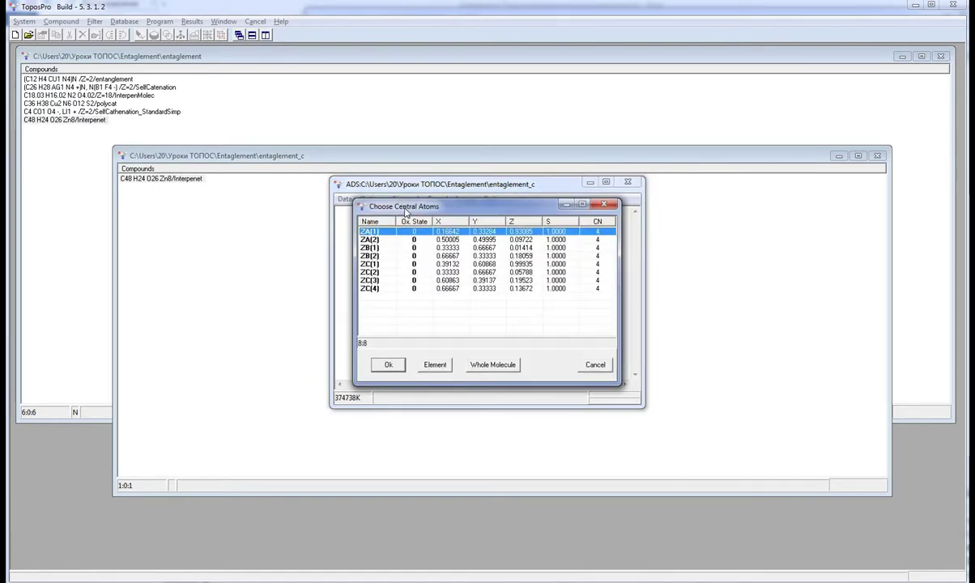
key(Return)
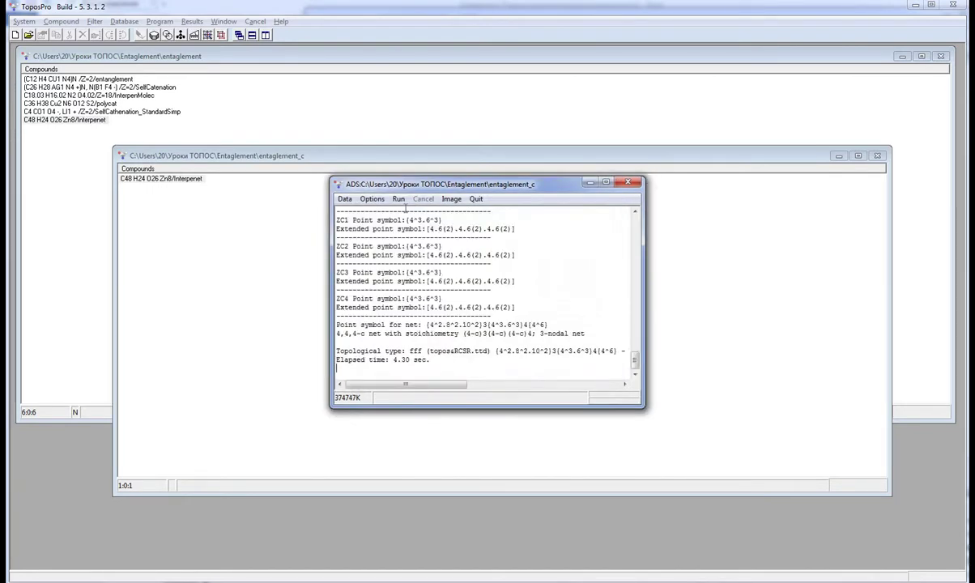
Review the structural group analysis, interpenetration class and topological type in the ADS output, and close it, discarding the calculation data
scroll(429, 325, up, 15)
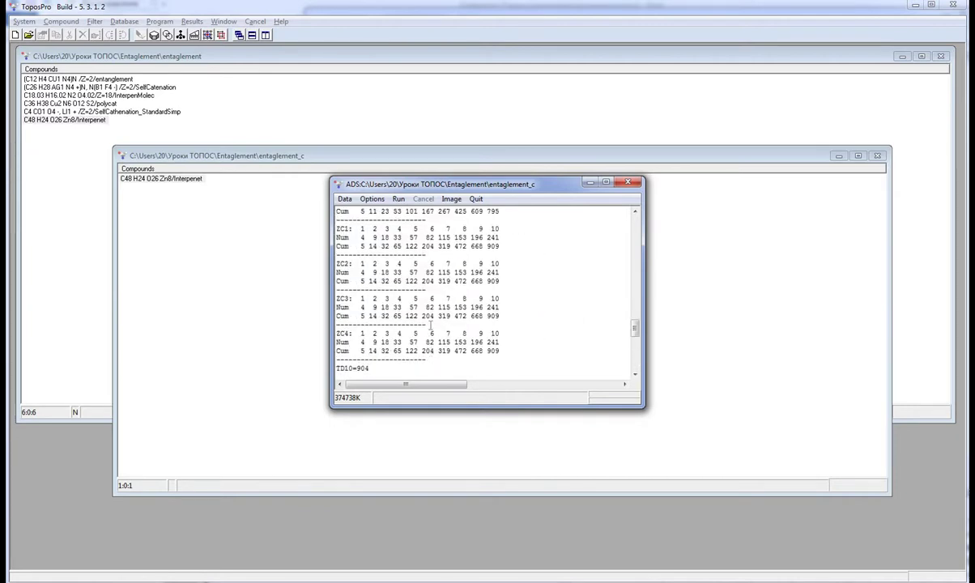
scroll(432, 325, up, 4)
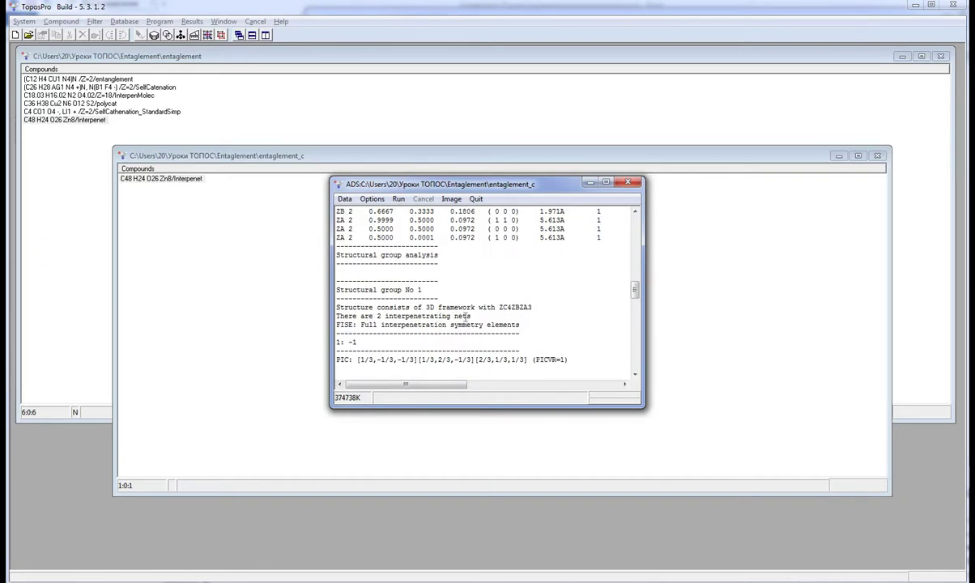
scroll(467, 317, down, 2)
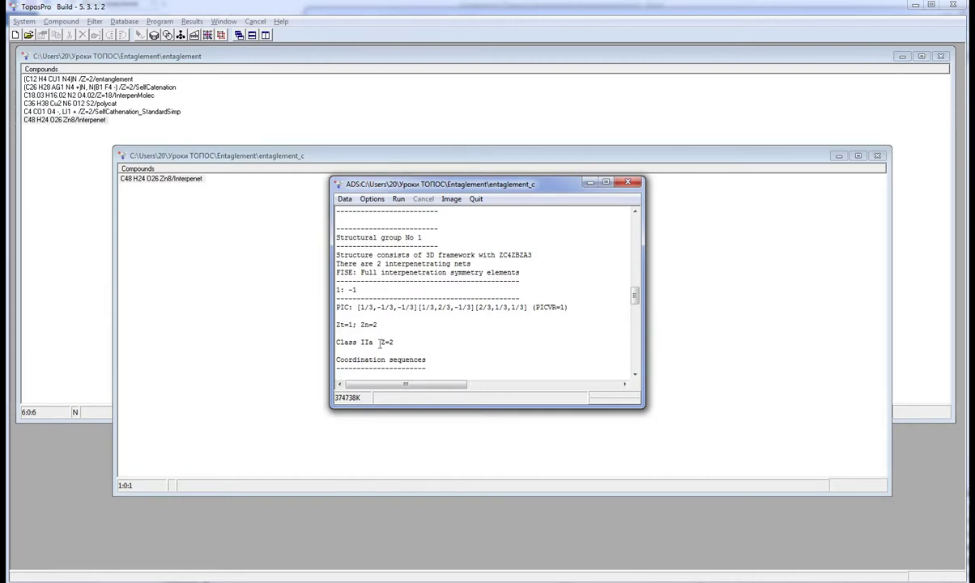
drag(636, 297, 646, 377)
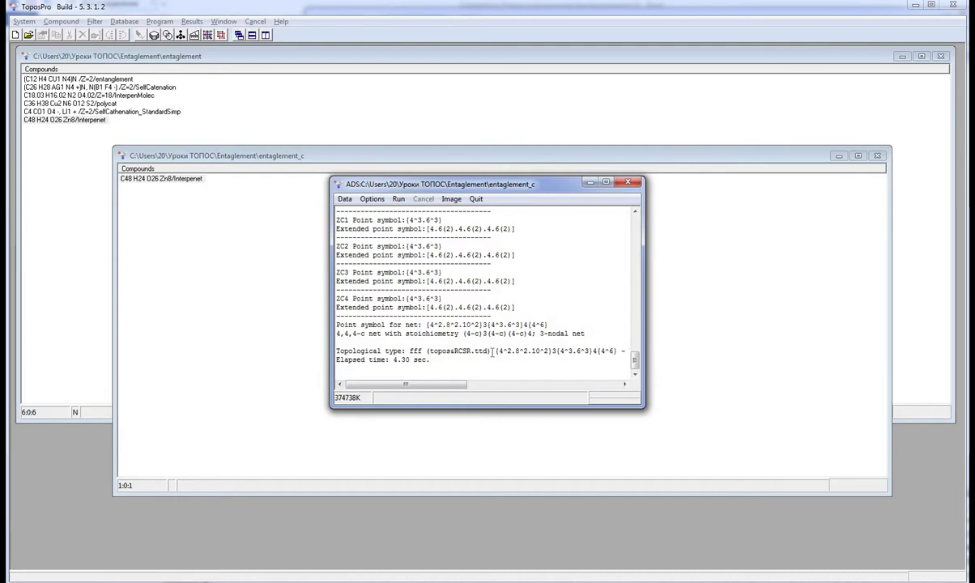
click(632, 184)
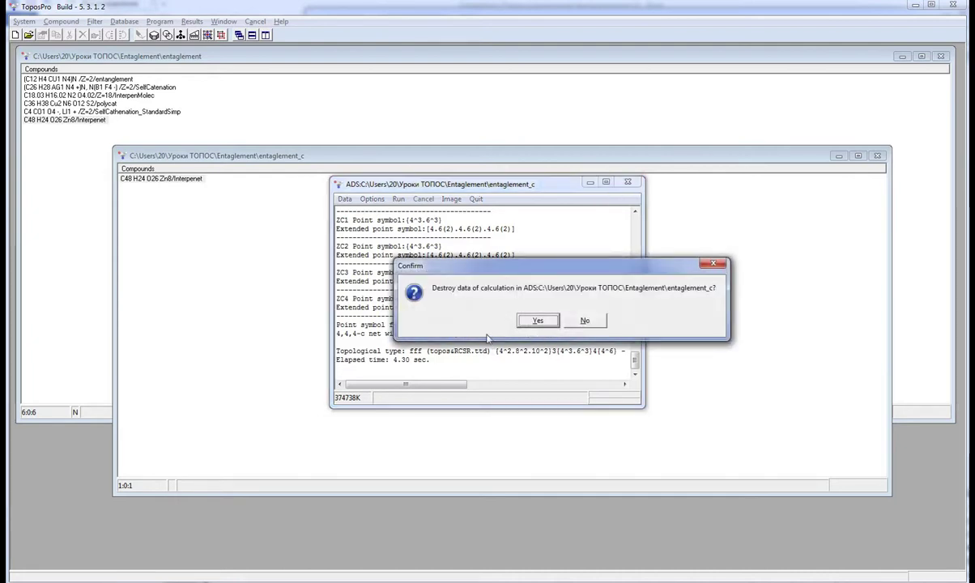
key(Return)
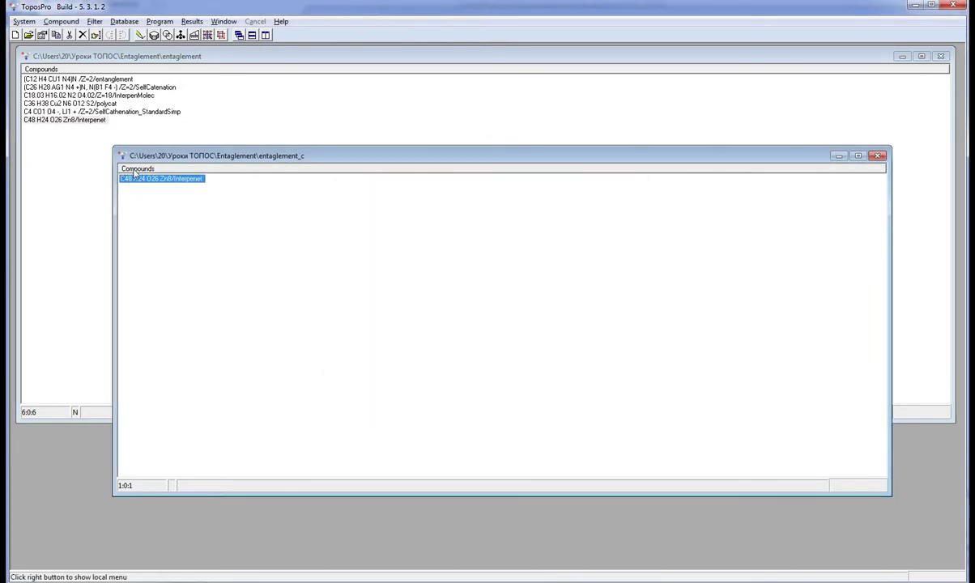
Draw the simplified Interpenet net in IsoCryst, inspect its nets from a rotated view, and close the drawing
click(141, 36)
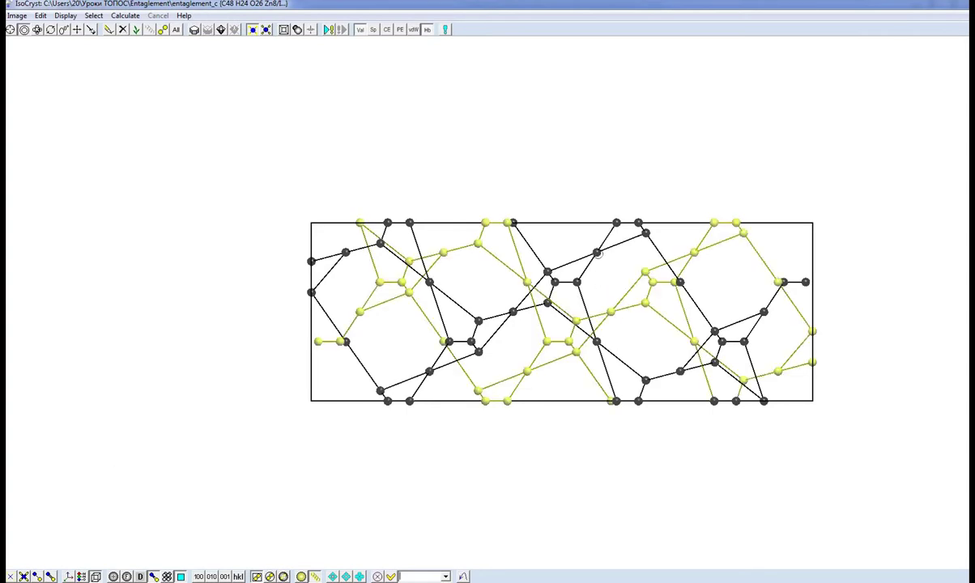
drag(112, 135, 374, 215)
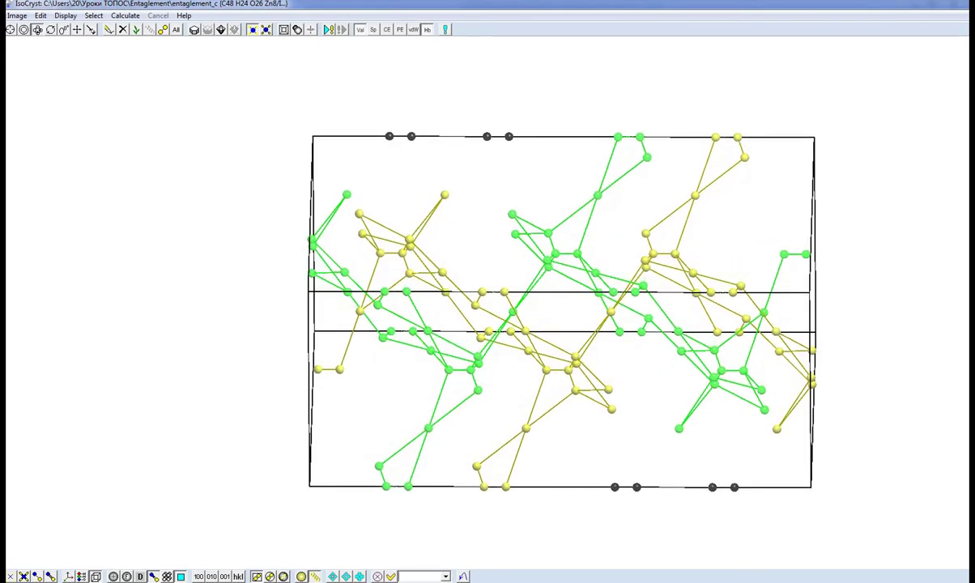
click(444, 30)
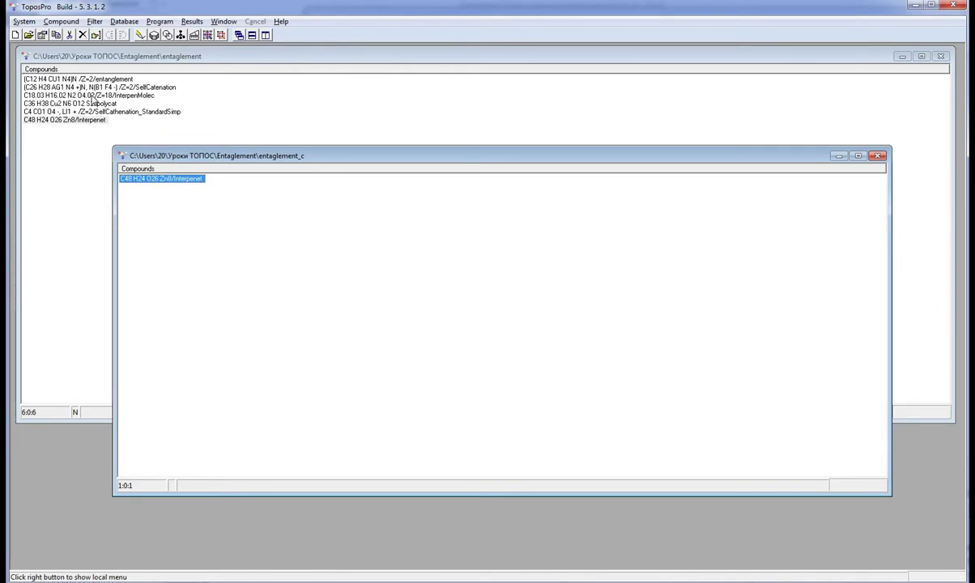
Configure ADS for the InterpenMolec compound with Save Simplified Net, classification mode off, and H bonds set to Mol
click(91, 95)
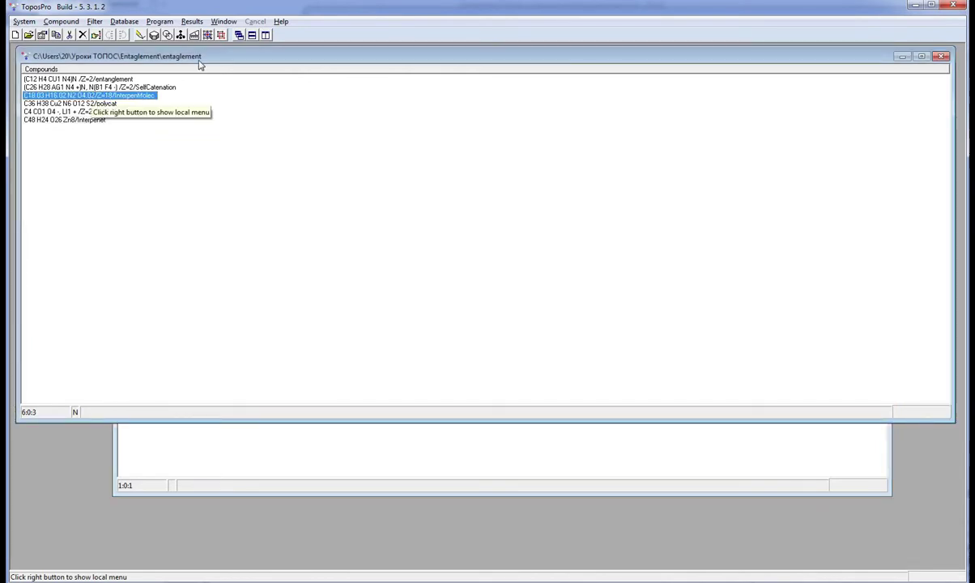
click(194, 34)
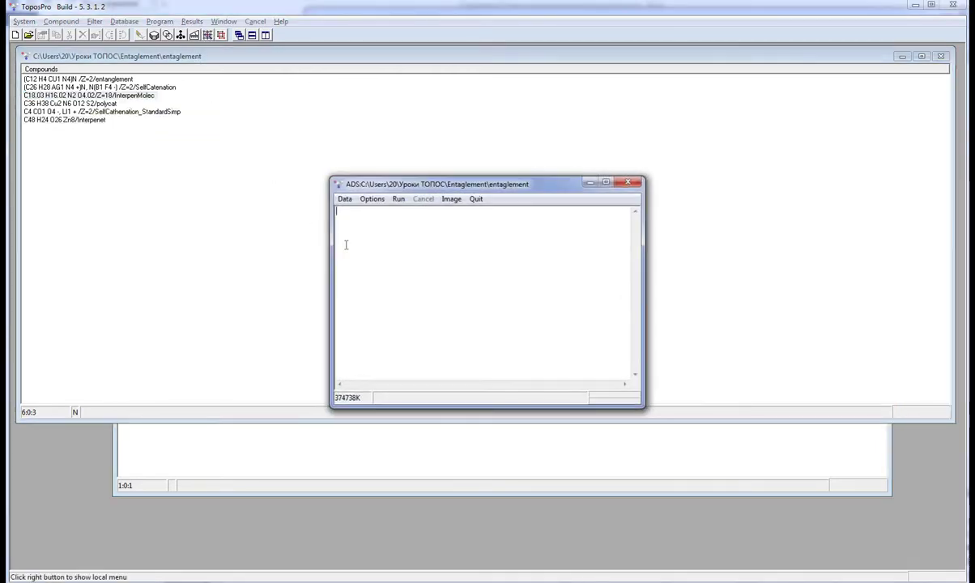
click(371, 199)
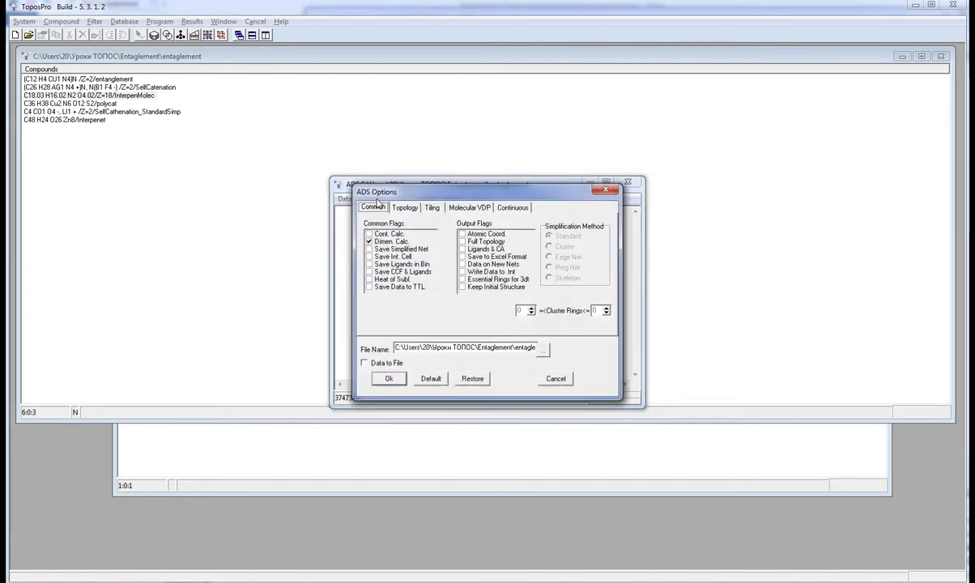
click(370, 250)
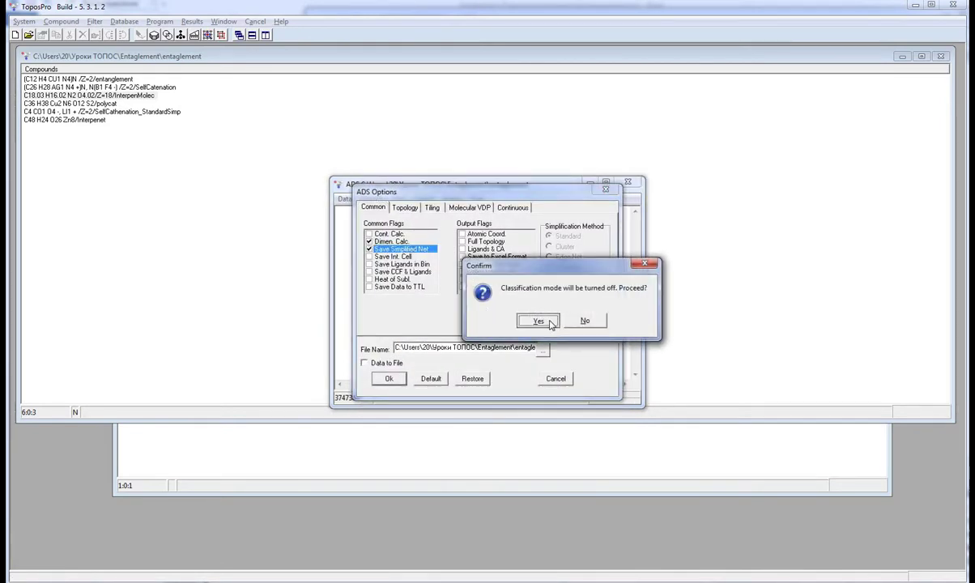
click(553, 323)
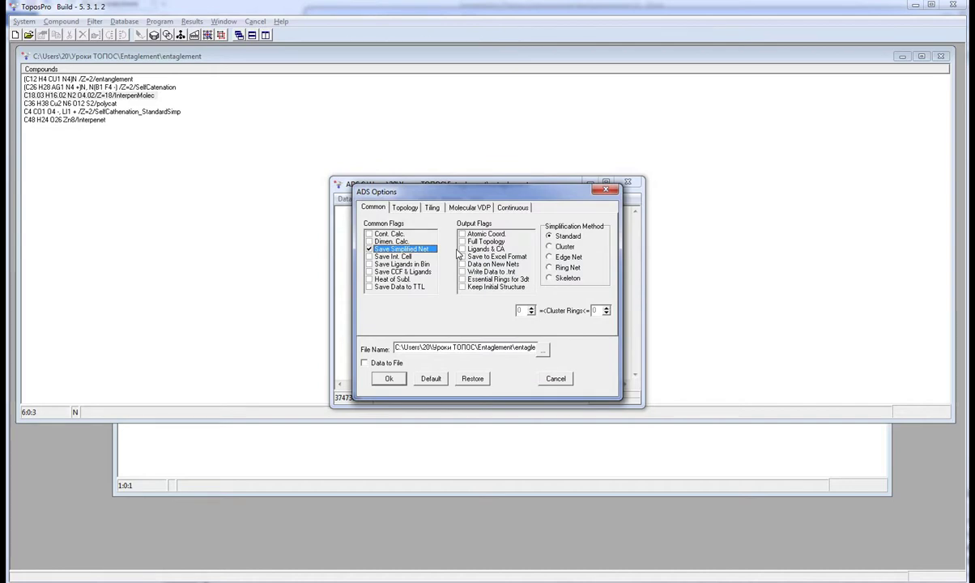
click(396, 206)
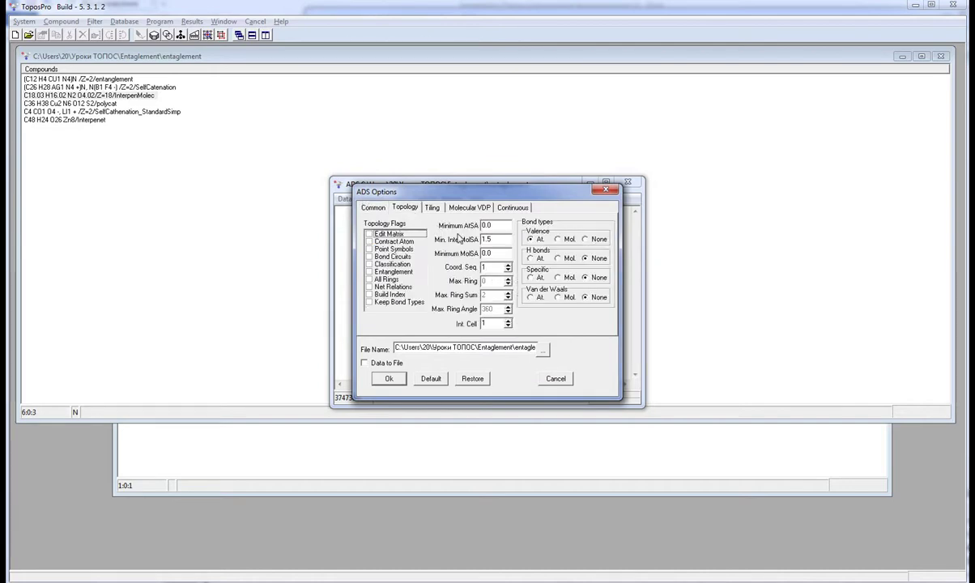
click(558, 259)
click(389, 379)
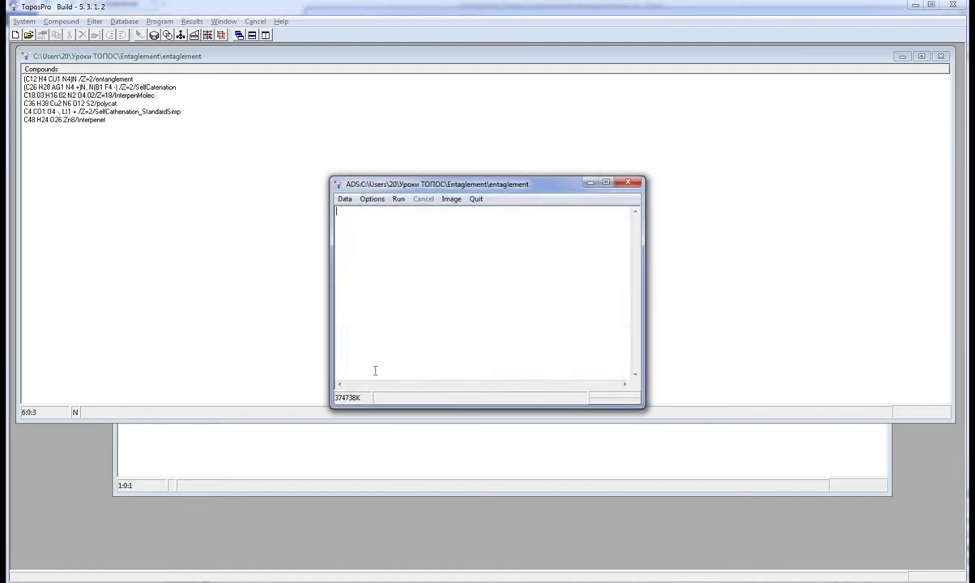
Run the InterpenMolec simplification using Whole Molecule for the central atoms
click(397, 200)
click(535, 321)
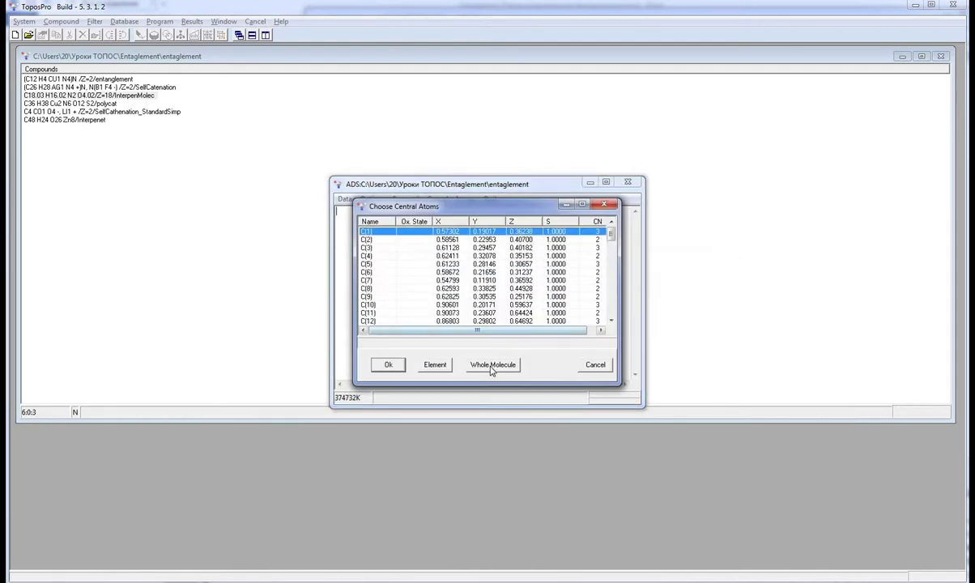
click(491, 368)
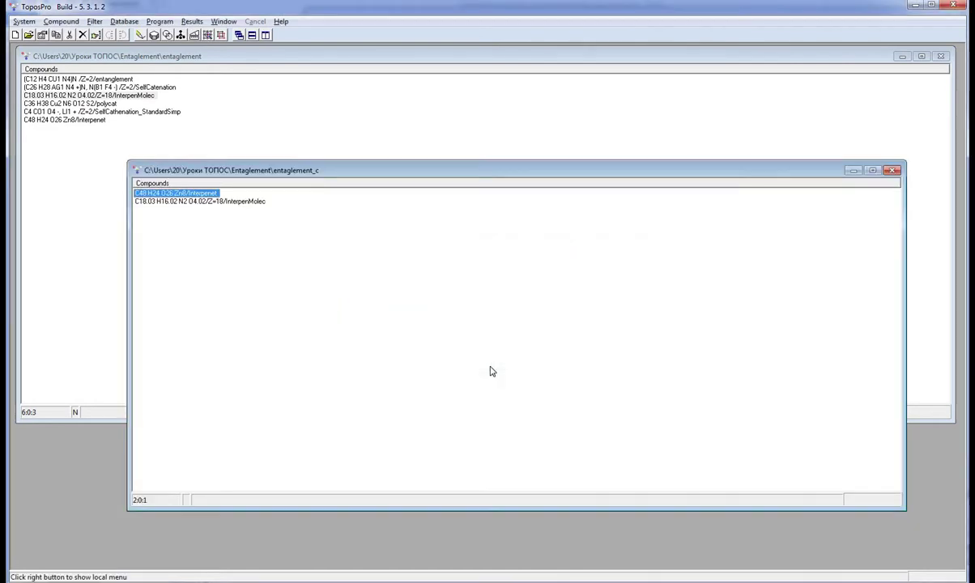
Simplify the adjacency matrix of the simplified InterpenMolec compound, also removing 2-coordinated atoms, and overwrite the existing entaglement_c.txt report
click(259, 202)
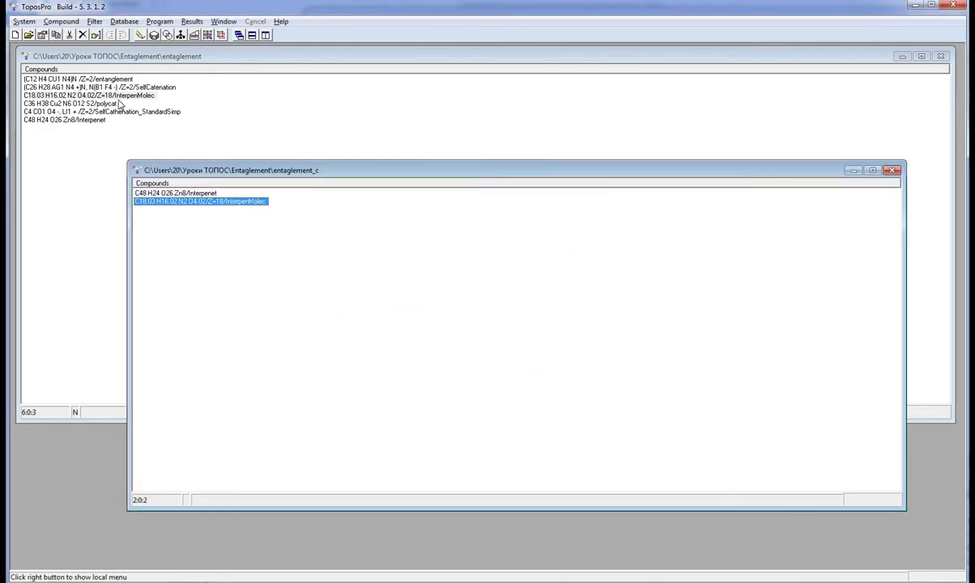
click(70, 24)
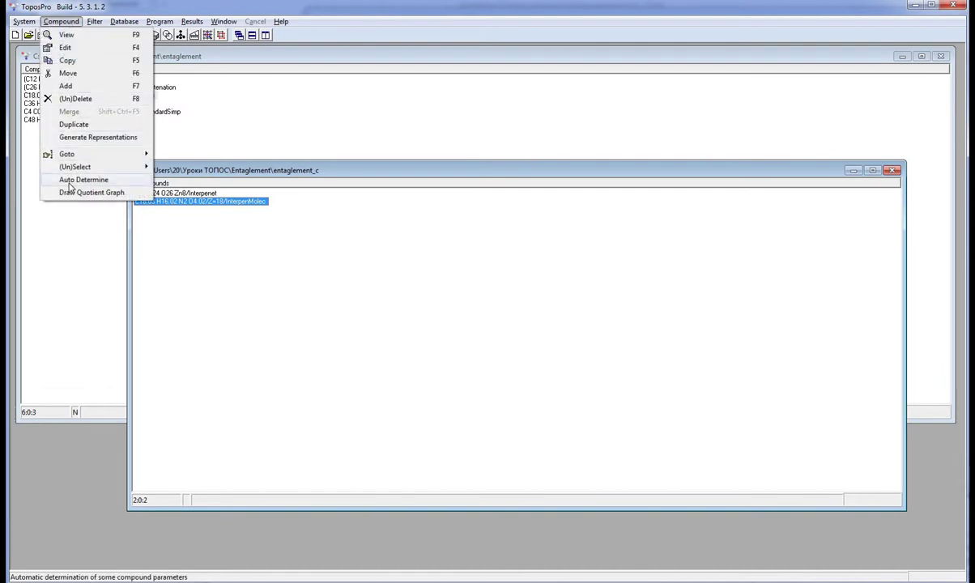
mouse_move(84, 179)
click(198, 217)
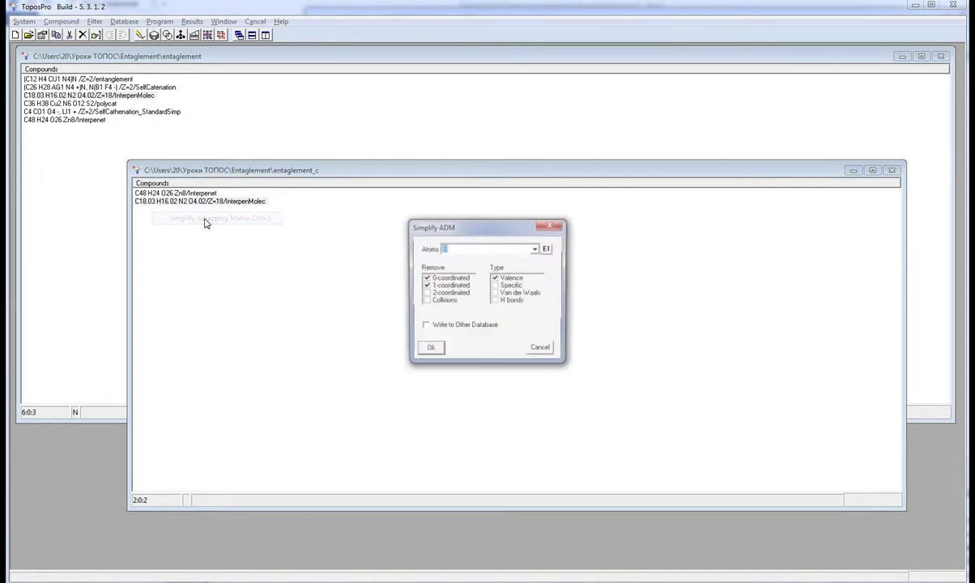
click(425, 294)
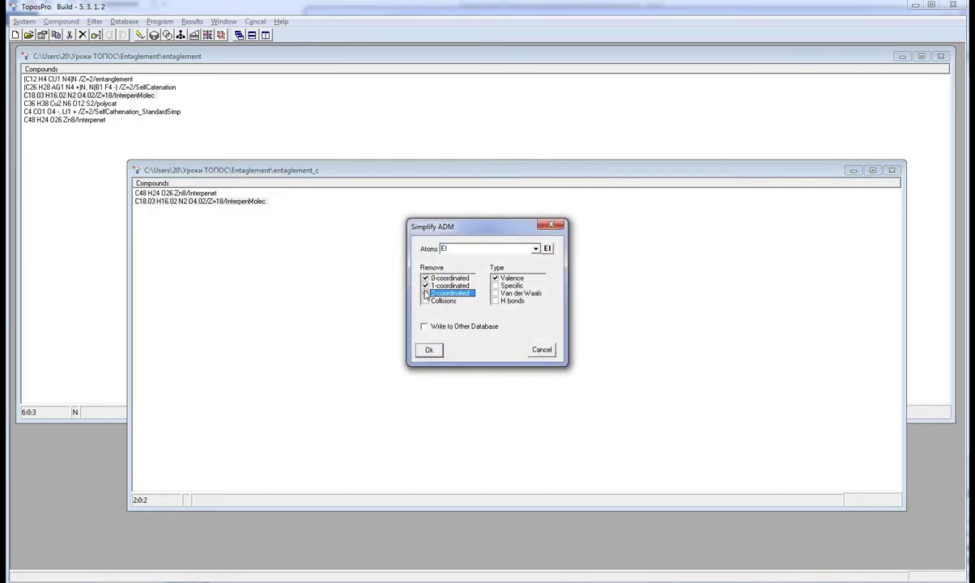
click(429, 353)
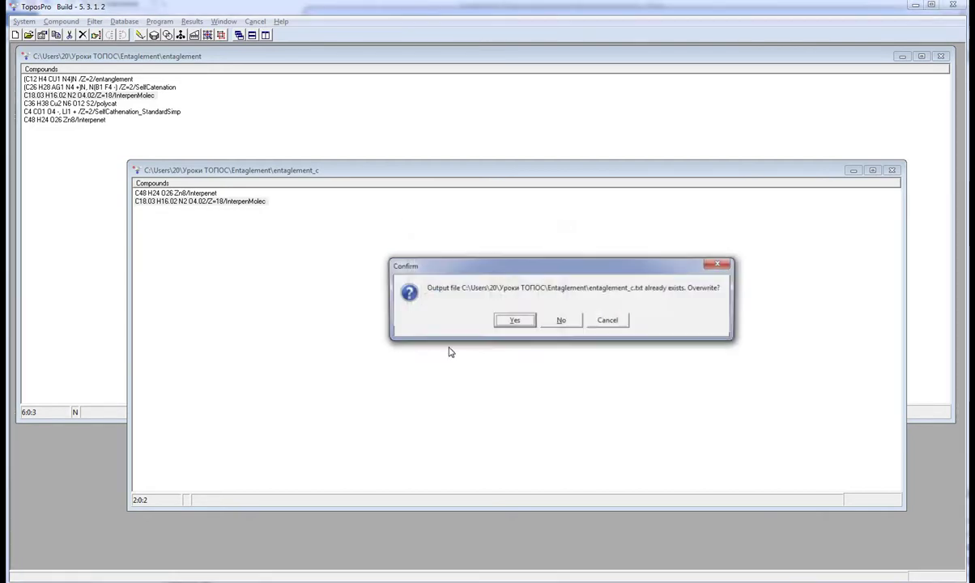
click(516, 326)
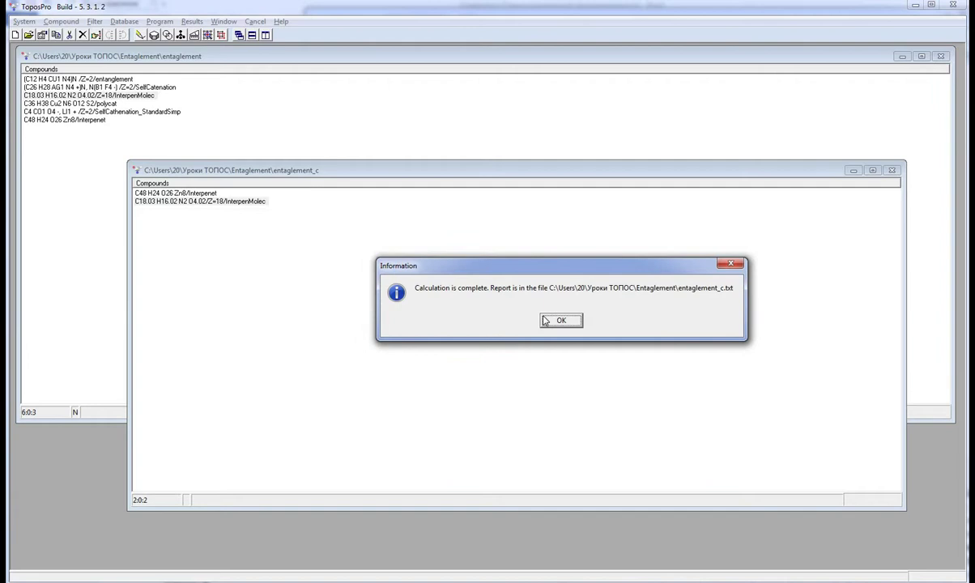
click(545, 319)
Check the adjacency matrix and the comment in the simplified InterpenMolec compound's crystal data, and close the record
double_click(232, 203)
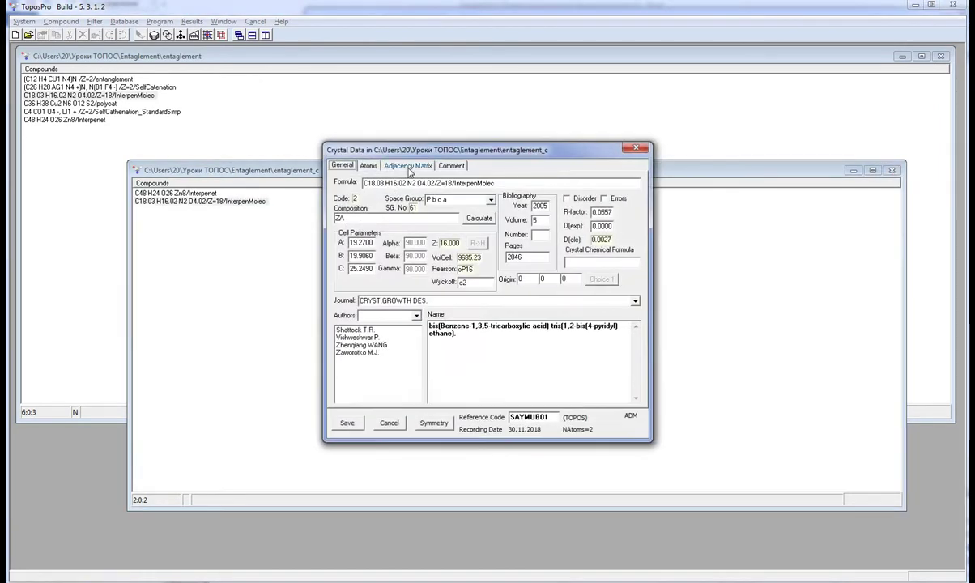
click(407, 168)
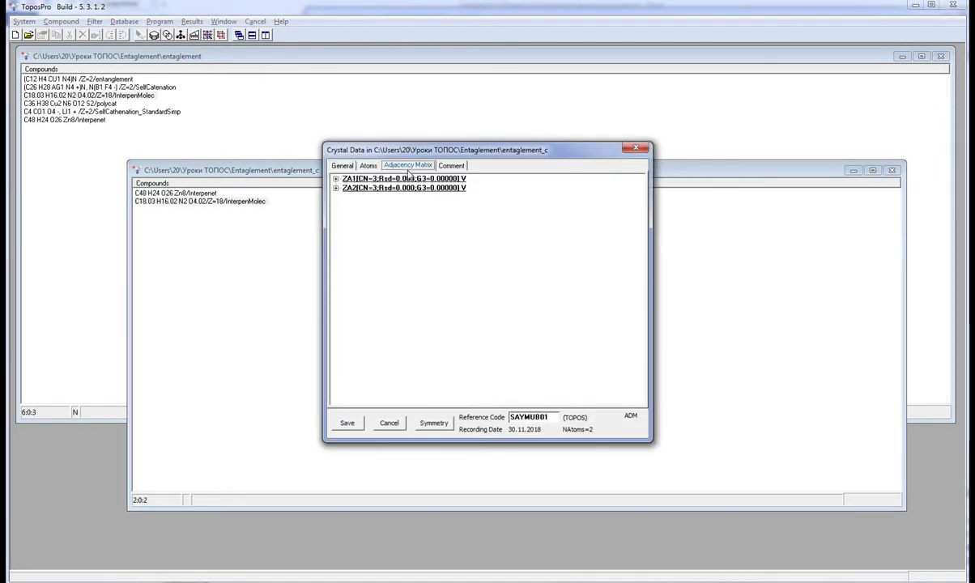
click(452, 165)
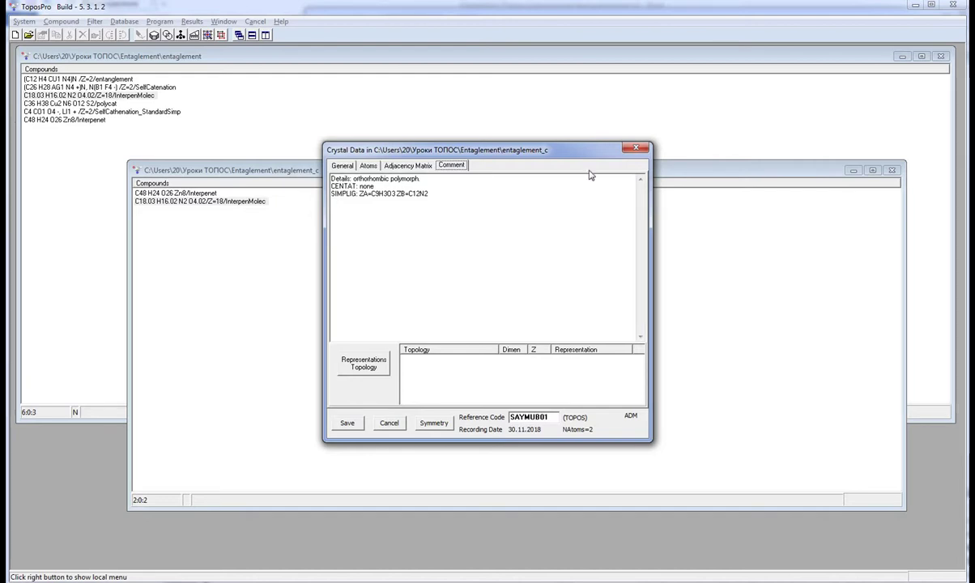
click(637, 148)
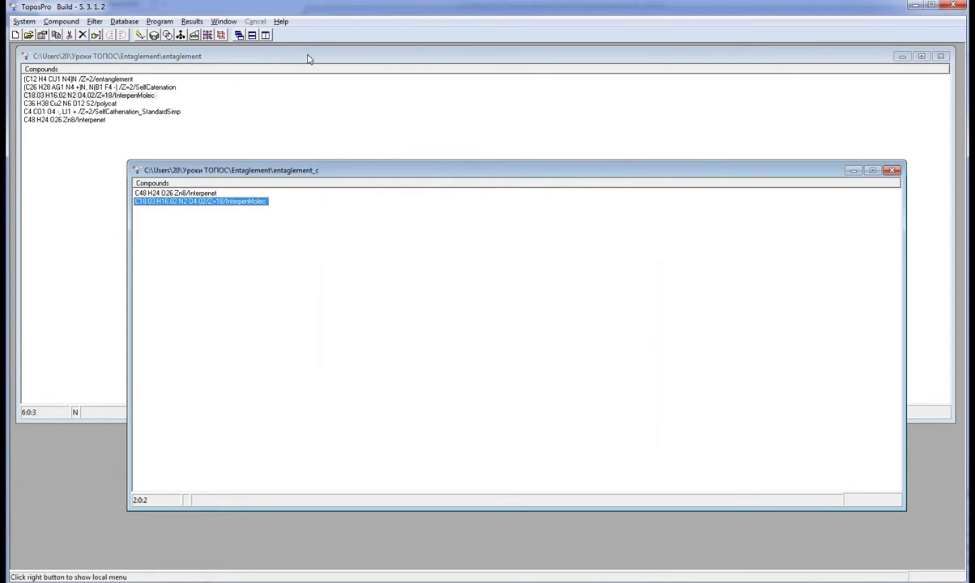
Reset the ADS options to their defaults and run the topology calculation for the simplified InterpenMolec net, accepting the central atom choice
click(208, 36)
click(372, 198)
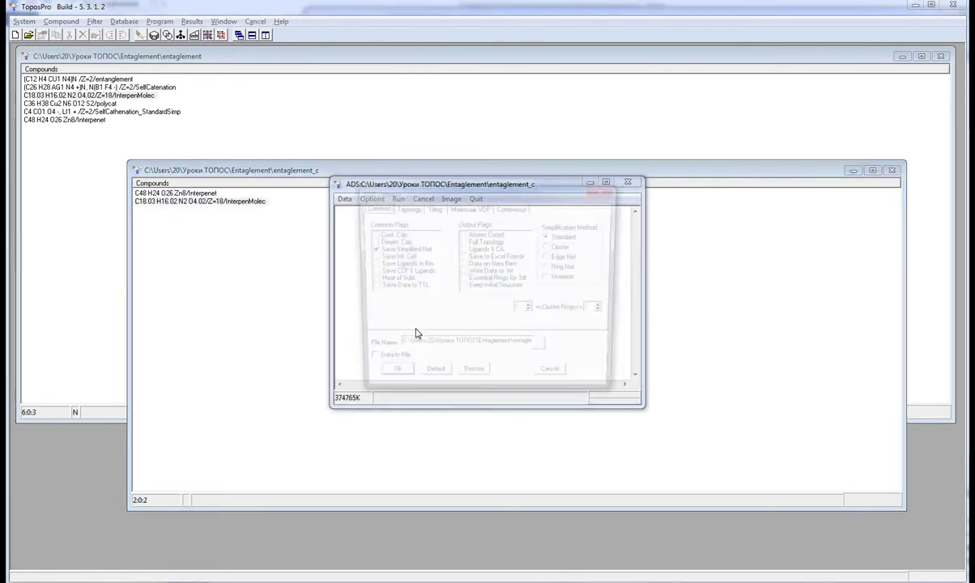
click(432, 375)
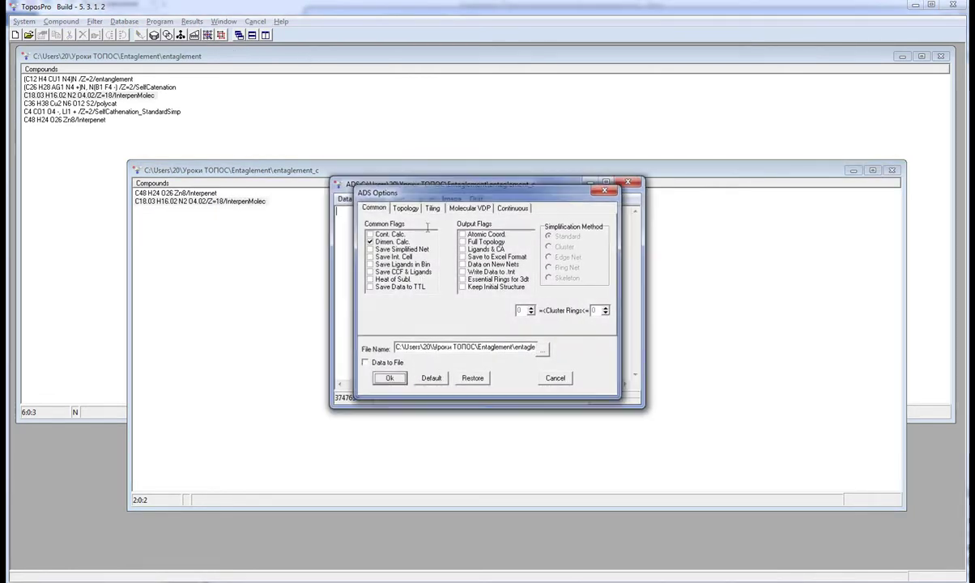
key(Return)
click(400, 199)
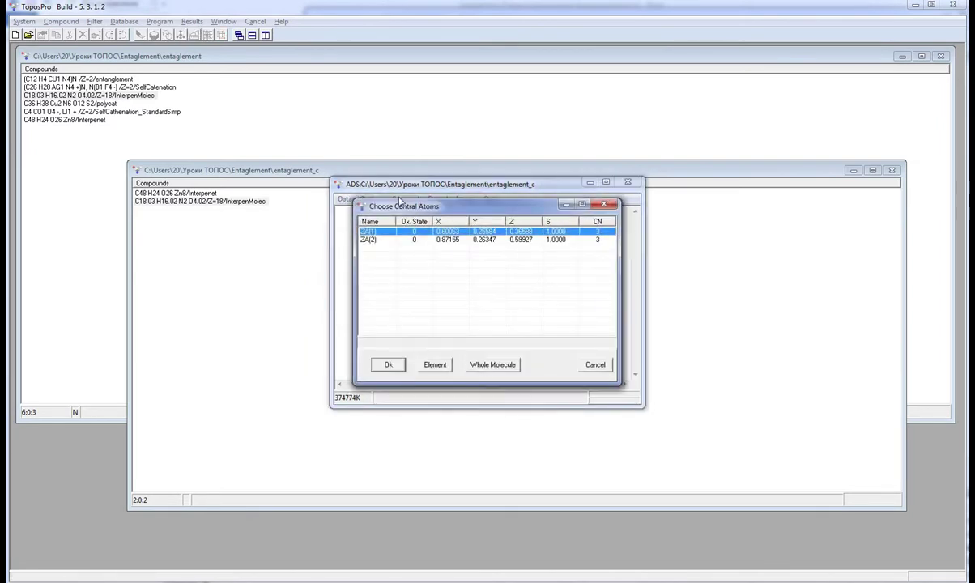
key(Return)
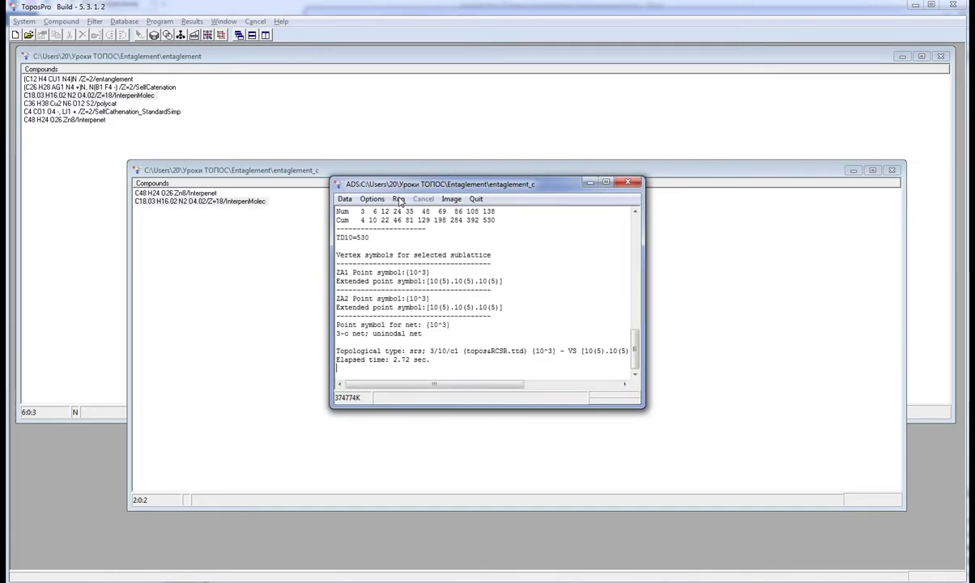
Review the interpenetration vectors, class, point symbols and topological type in the ADS output, and close it, discarding the calculation data
scroll(386, 290, up, 6)
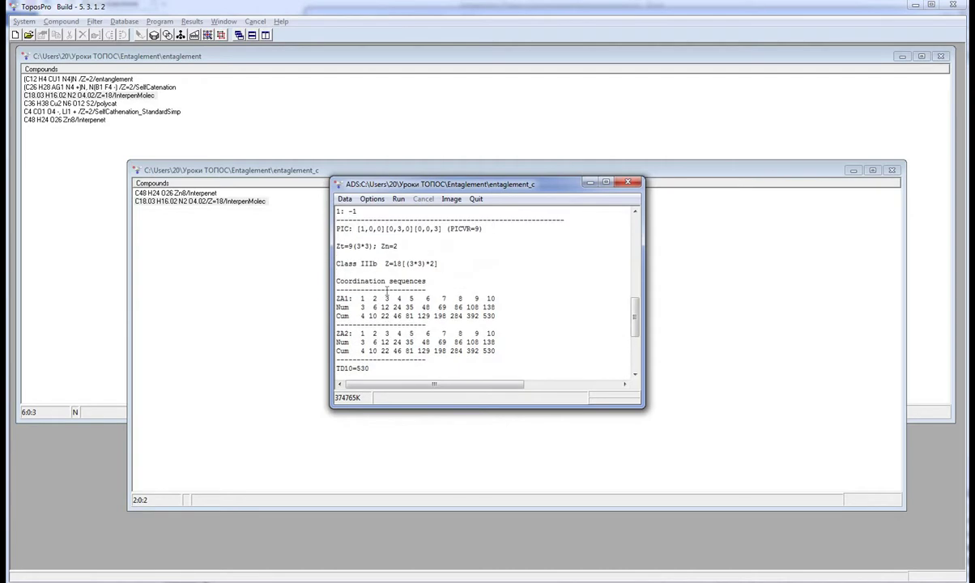
scroll(386, 290, up, 3)
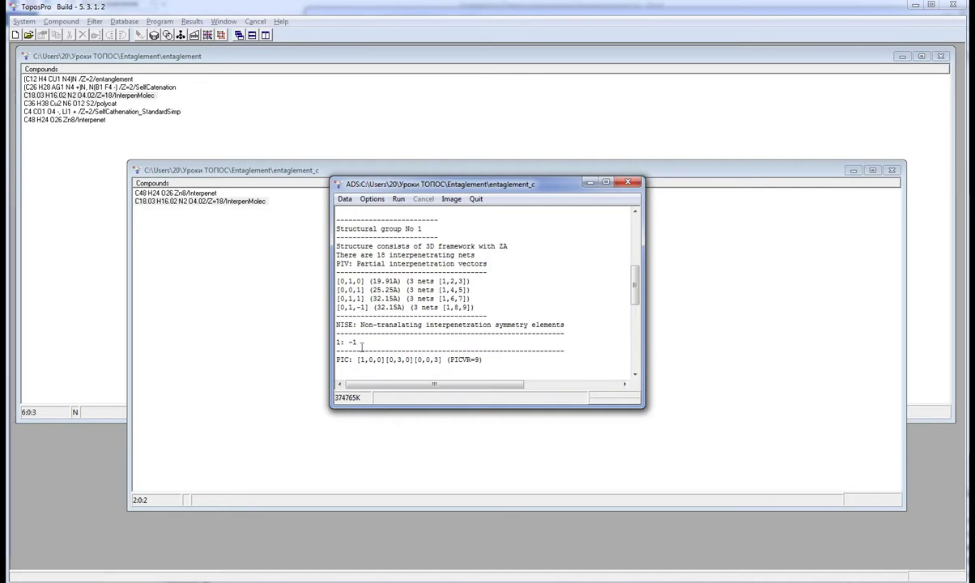
scroll(362, 346, down, 2)
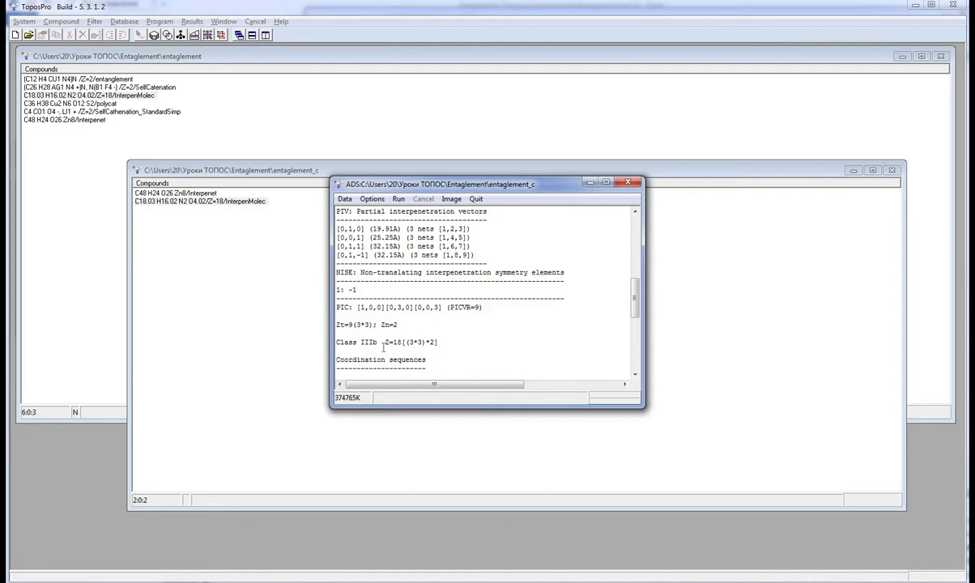
scroll(380, 340, down, 7)
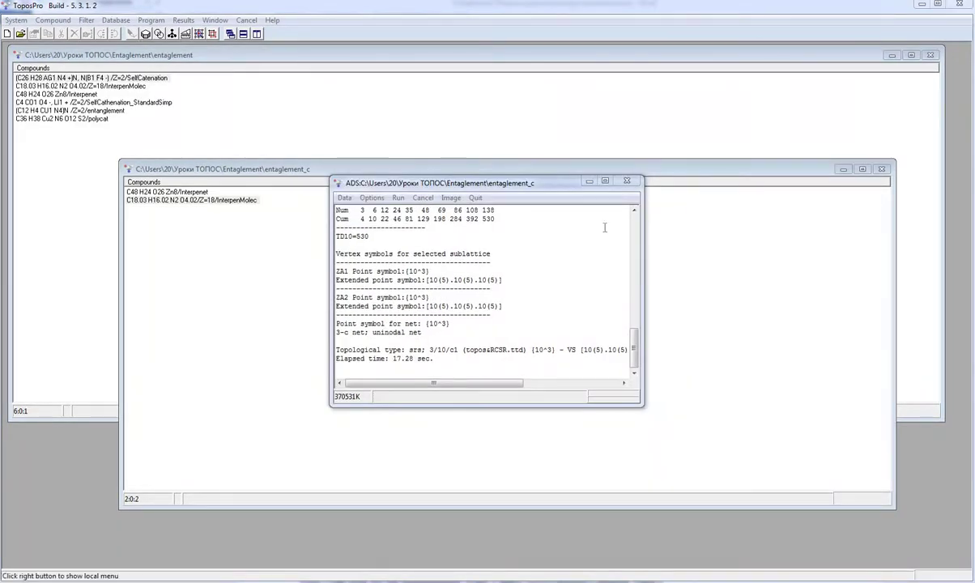
click(626, 180)
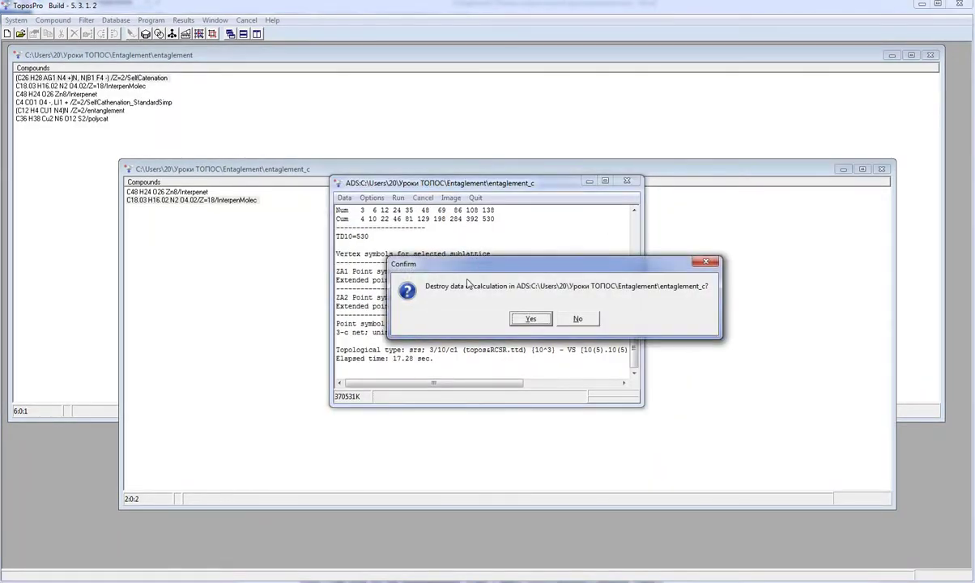
click(528, 319)
Draw the simplified InterpenMolec net in IsoCryst, enlarge the drawing window, and select the ZA1 and ZA2 nodes together with their connecting bond
click(123, 36)
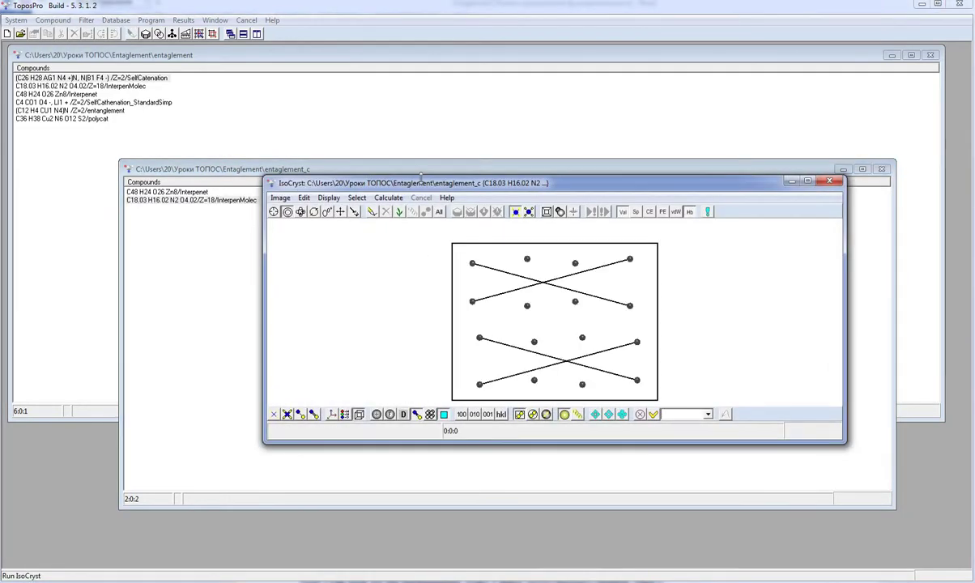
drag(419, 180, 217, 72)
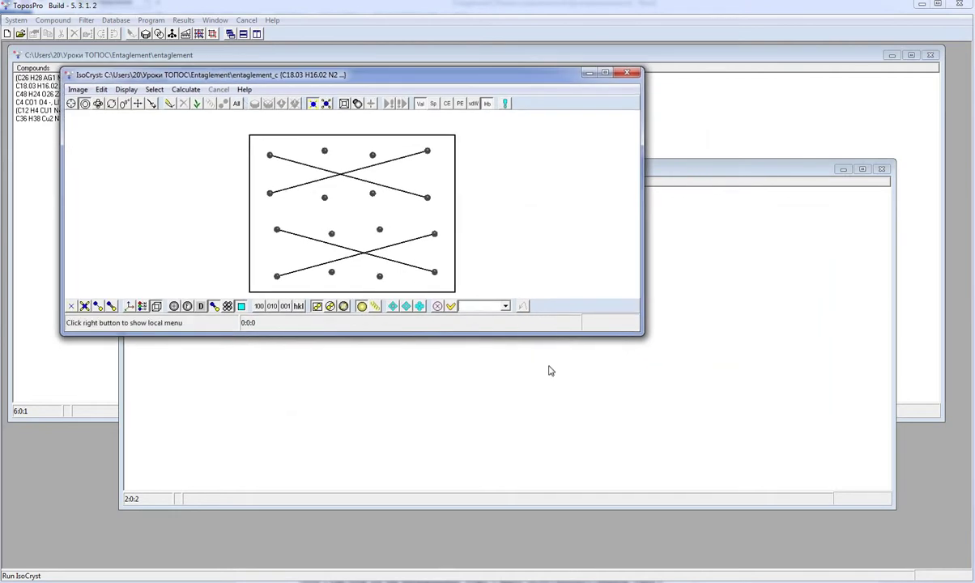
drag(533, 334, 534, 524)
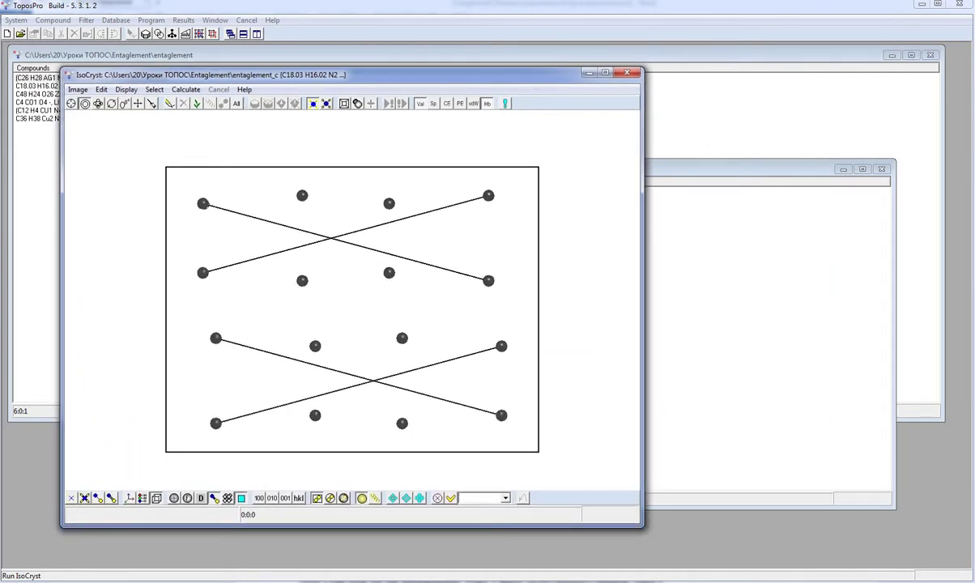
click(203, 203)
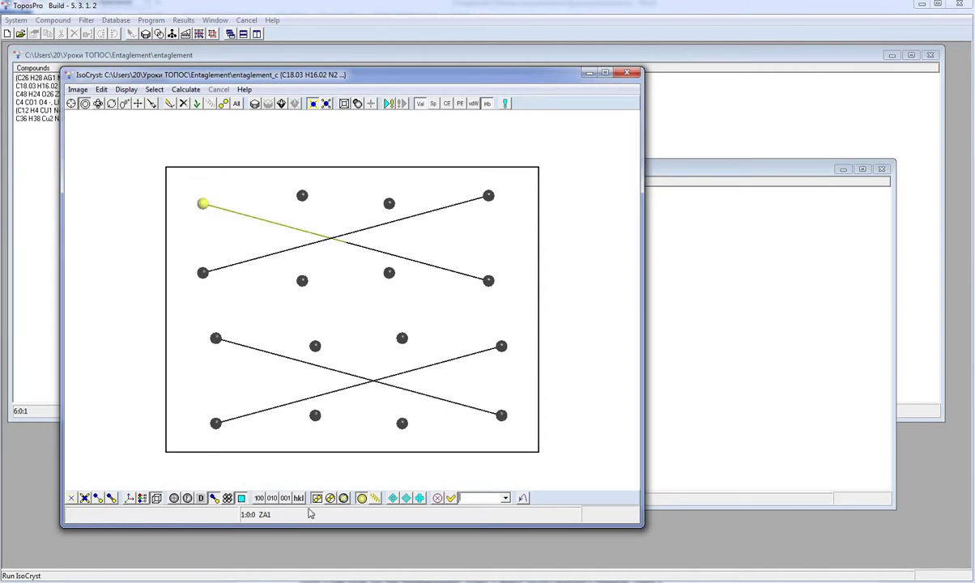
click(374, 498)
click(488, 280)
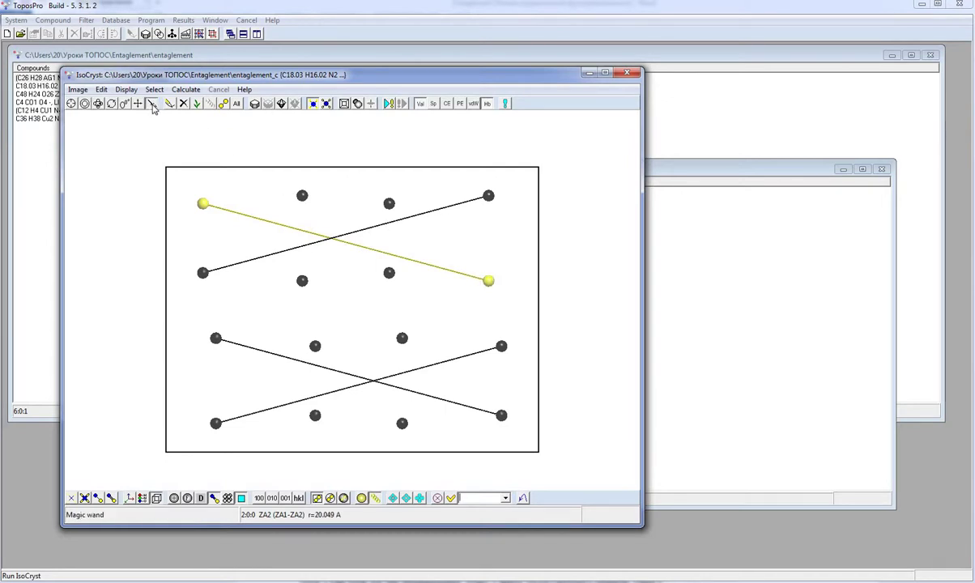
Recolour the selected nodes and bond red with the Magic Wand, applying the change to Selected, and return to selection mode
click(203, 206)
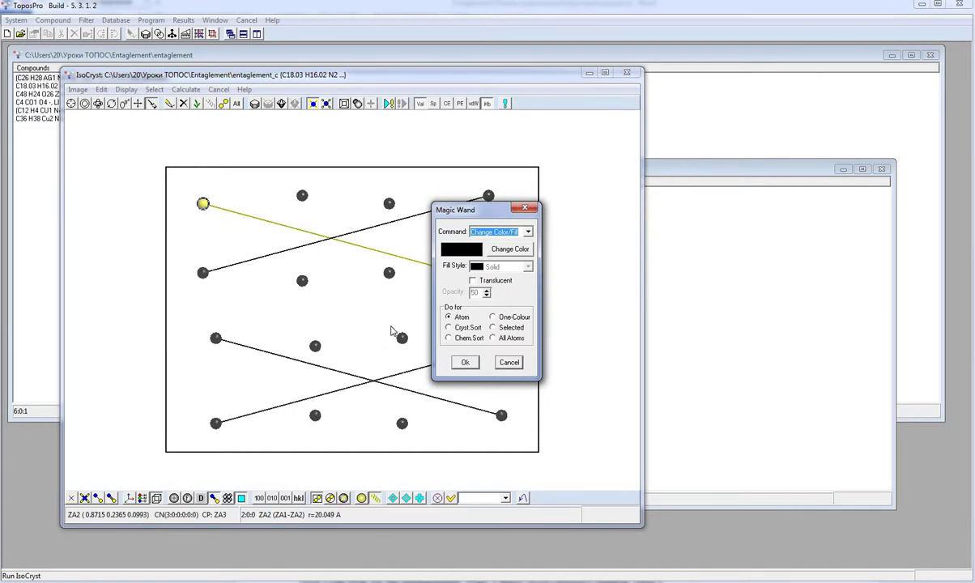
click(493, 328)
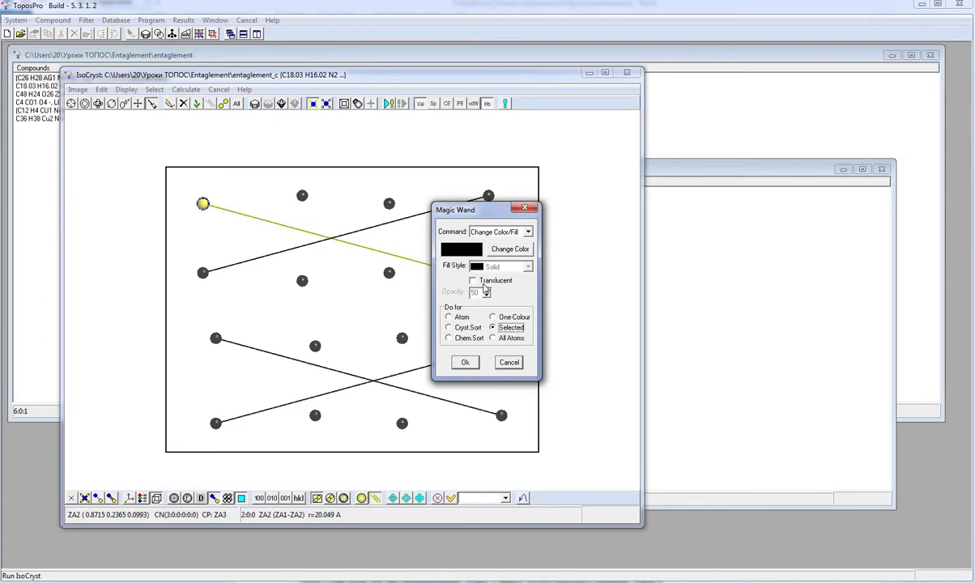
click(501, 250)
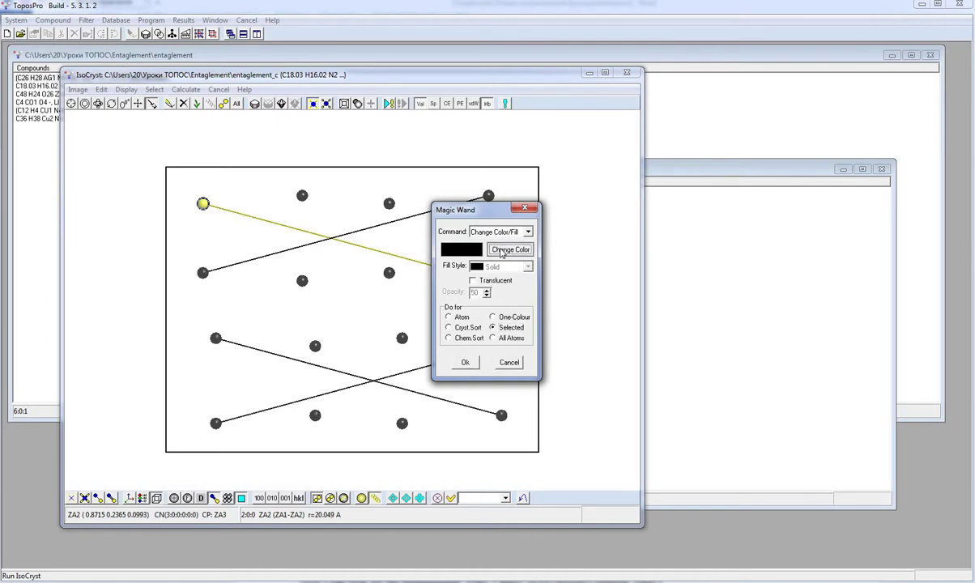
click(430, 189)
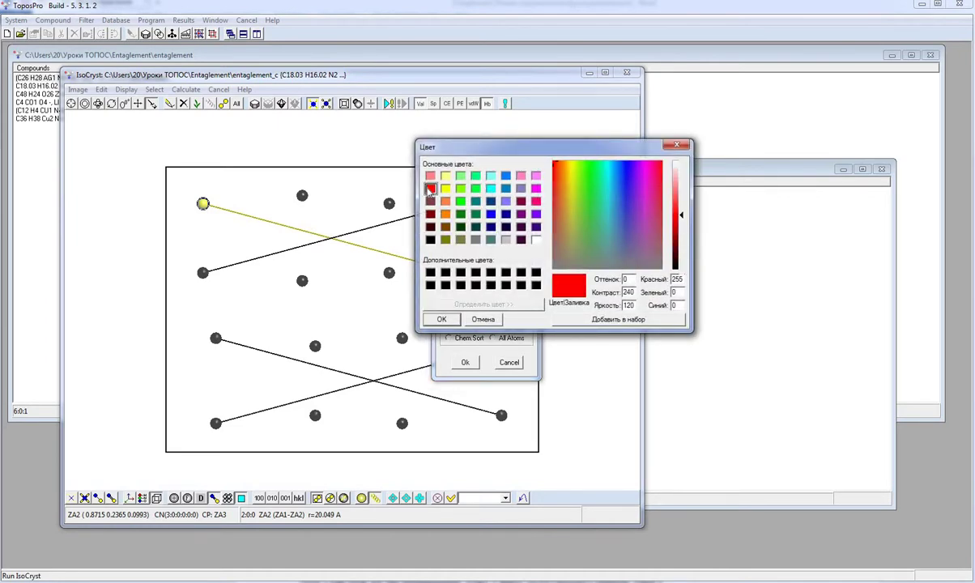
click(441, 321)
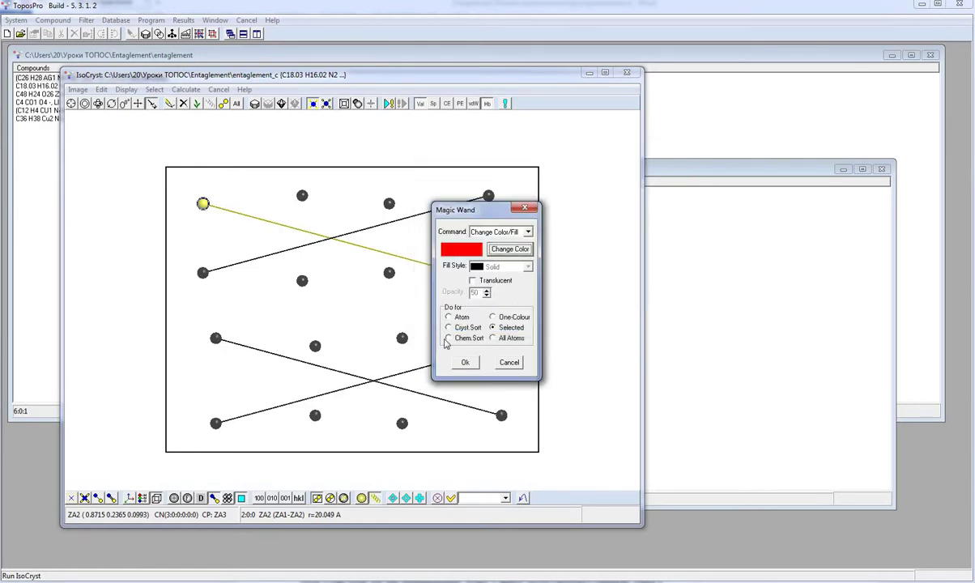
click(463, 364)
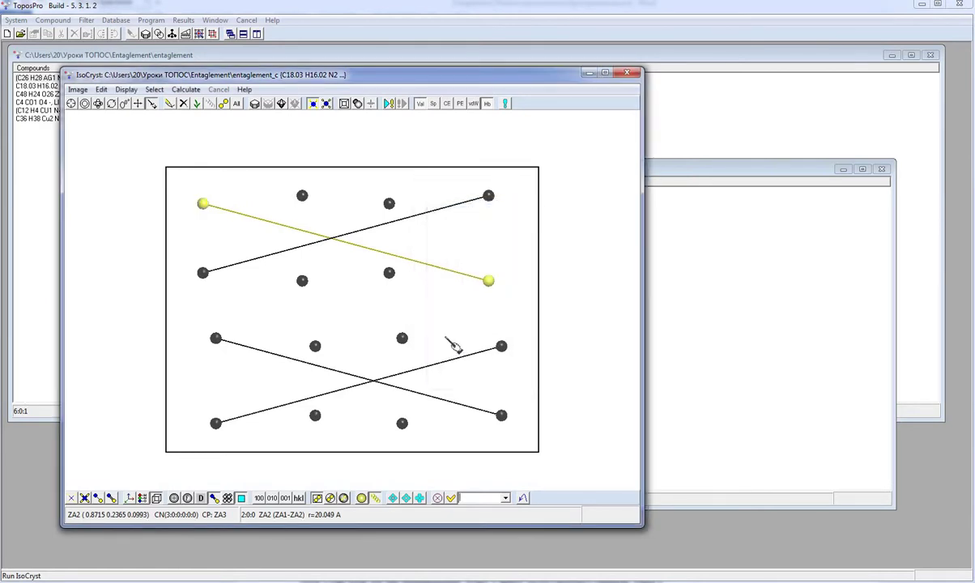
click(84, 103)
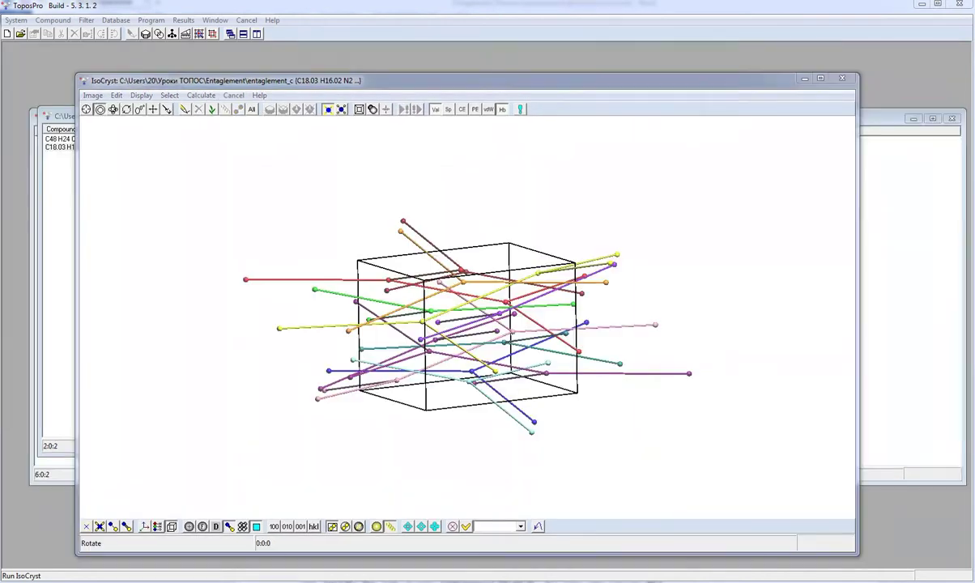
Rotate the IsoCryst drawing to inspect the differently coloured InterpenMolec nets around the unit cell
click(113, 109)
drag(221, 273, 306, 356)
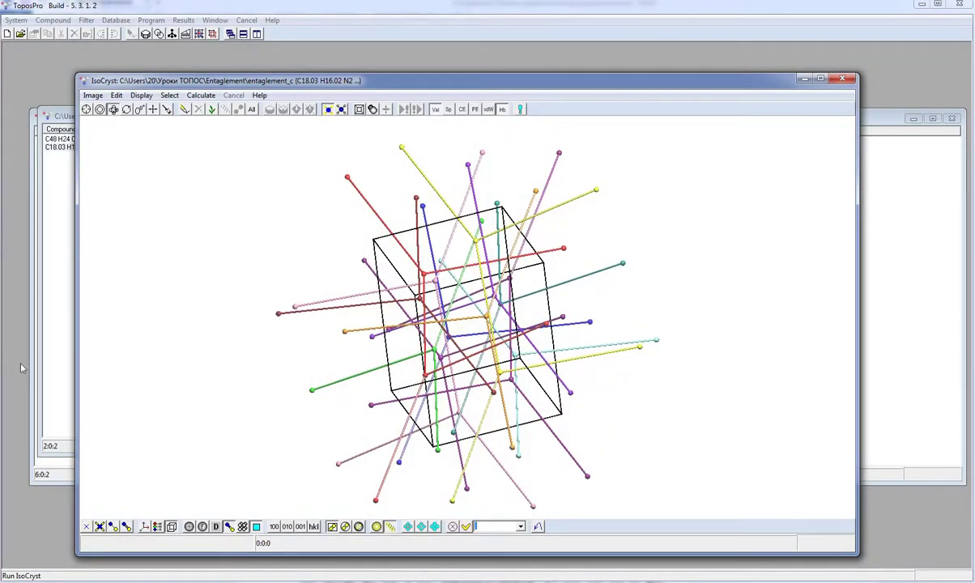
Leave the InterpenMolec drawing, return to the entaglement database and select the entanglement compound
click(46, 370)
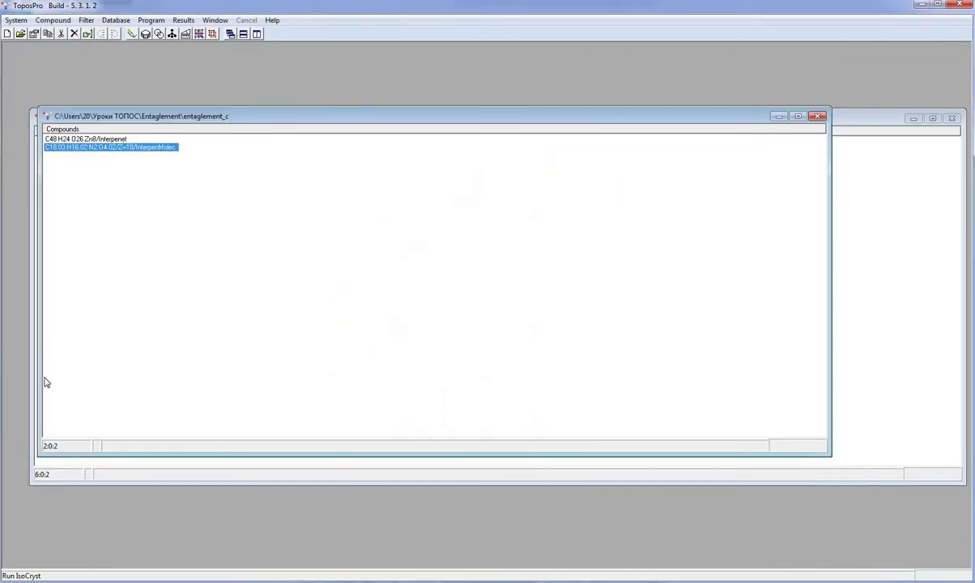
click(49, 471)
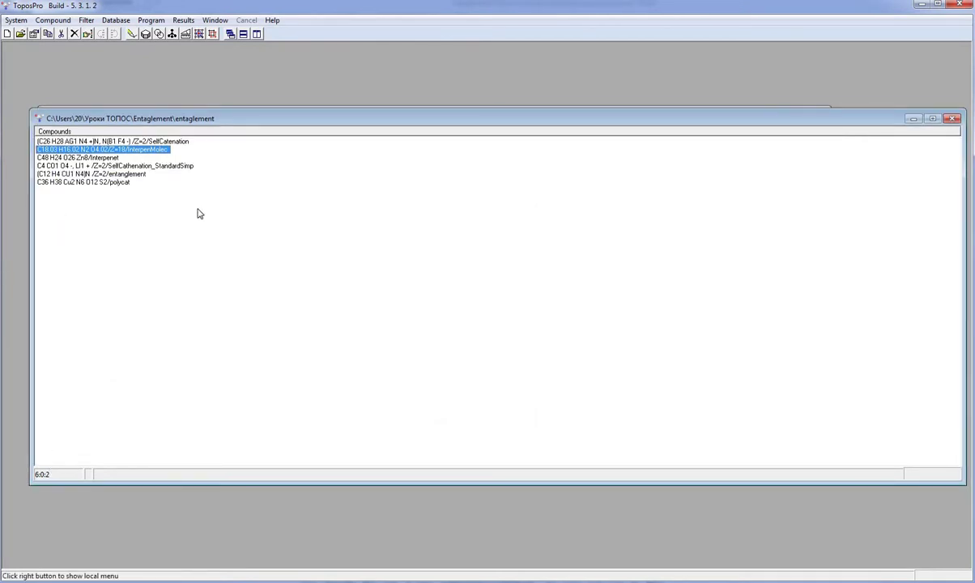
click(129, 174)
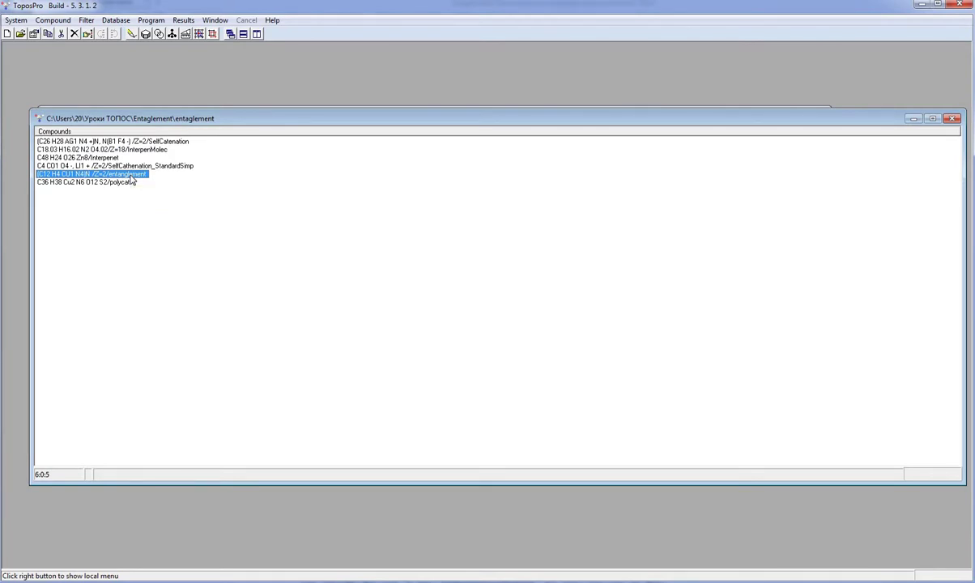
Draw the entanglement structure in IsoCryst, grow it several times, rotate it to inspect the framework, and close the drawing
click(127, 33)
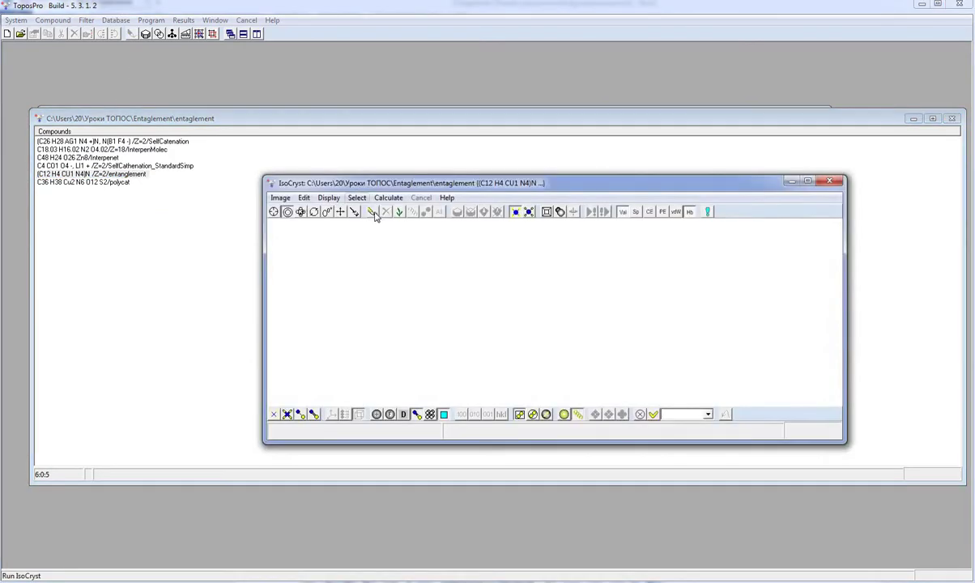
click(399, 212)
click(399, 212)
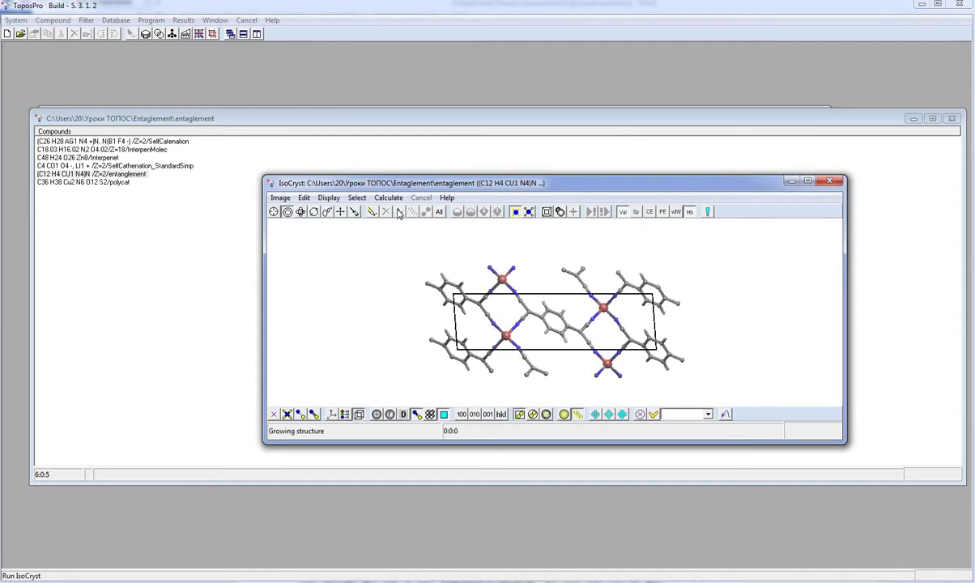
click(400, 212)
click(399, 212)
click(399, 212)
click(287, 211)
drag(362, 267, 325, 309)
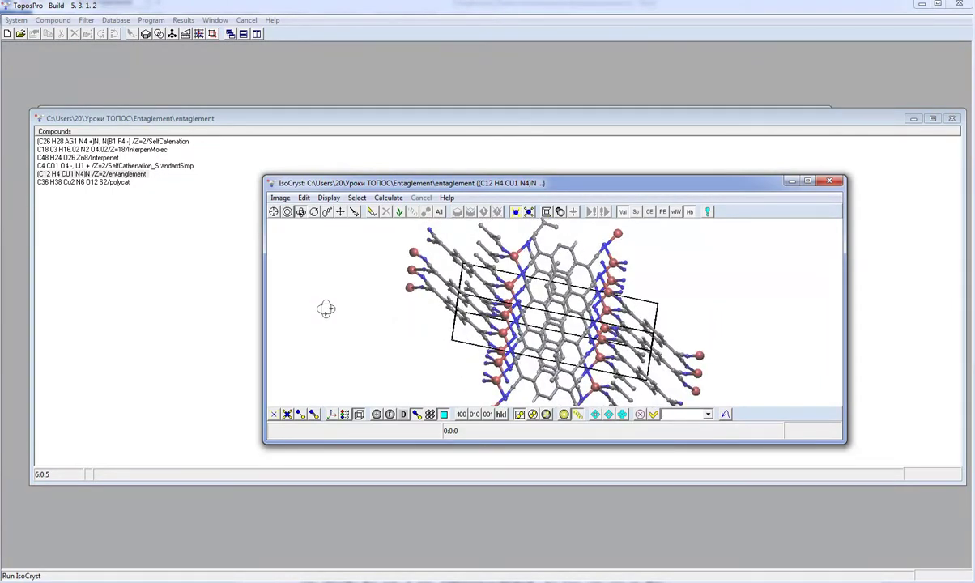
click(831, 183)
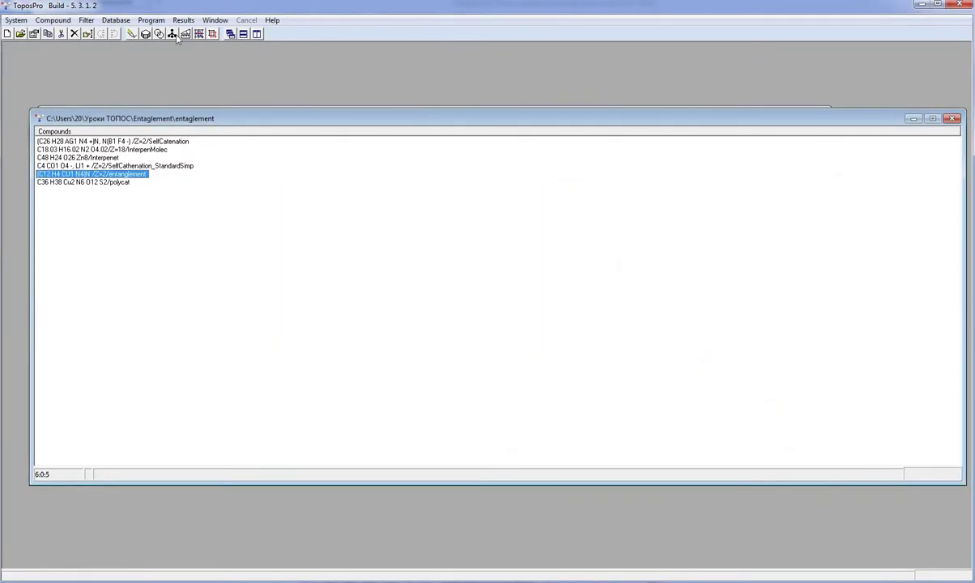
Simplify the entanglement compound in ADS with the Skeleton method and a cluster ring limit of 8, and reload the entaglement_c database
click(211, 35)
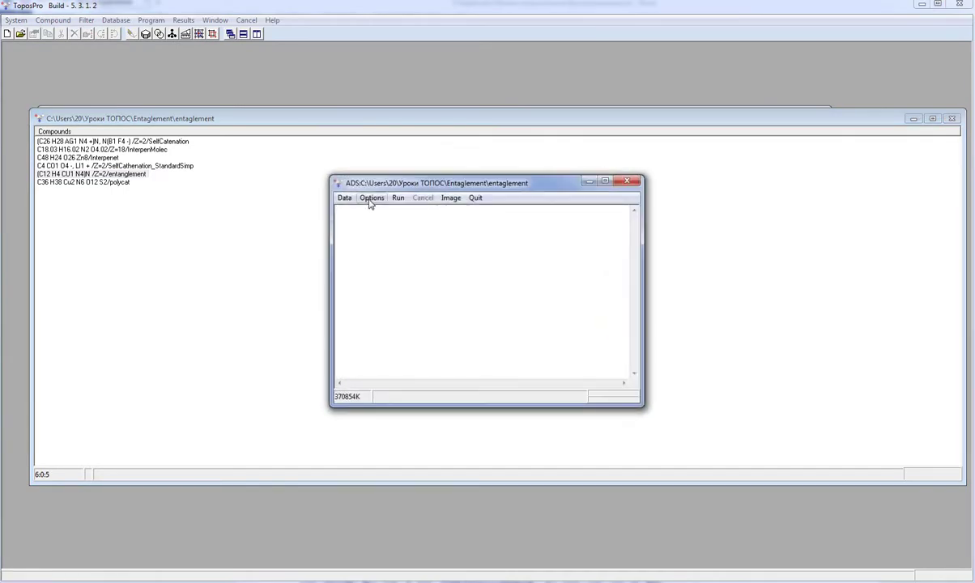
click(372, 198)
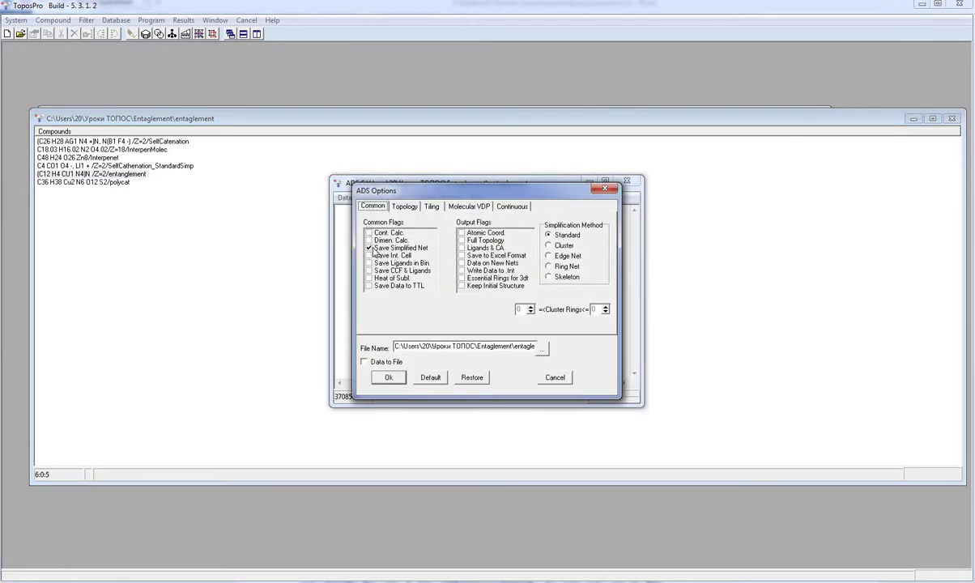
click(548, 277)
drag(596, 309, 585, 312)
text(8)
click(389, 377)
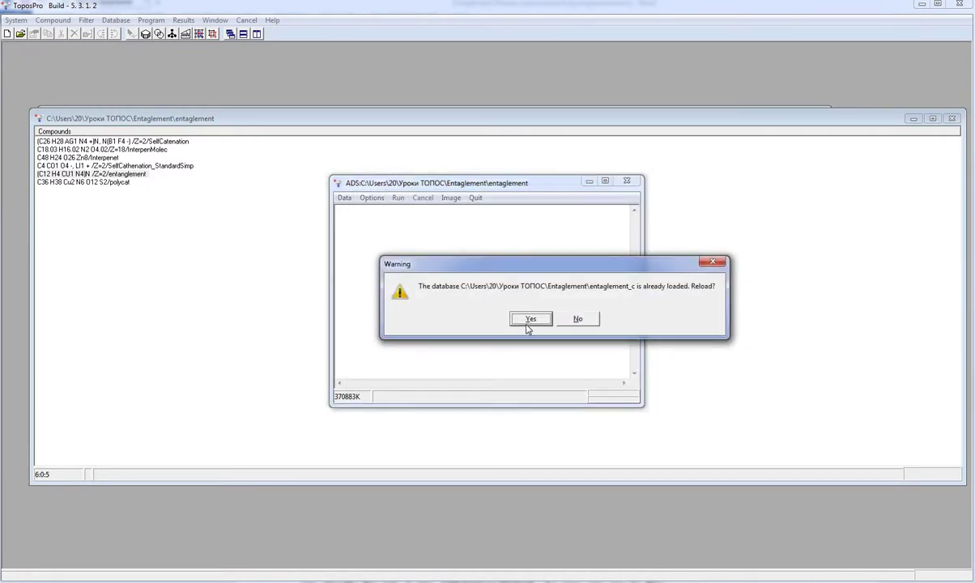
click(530, 319)
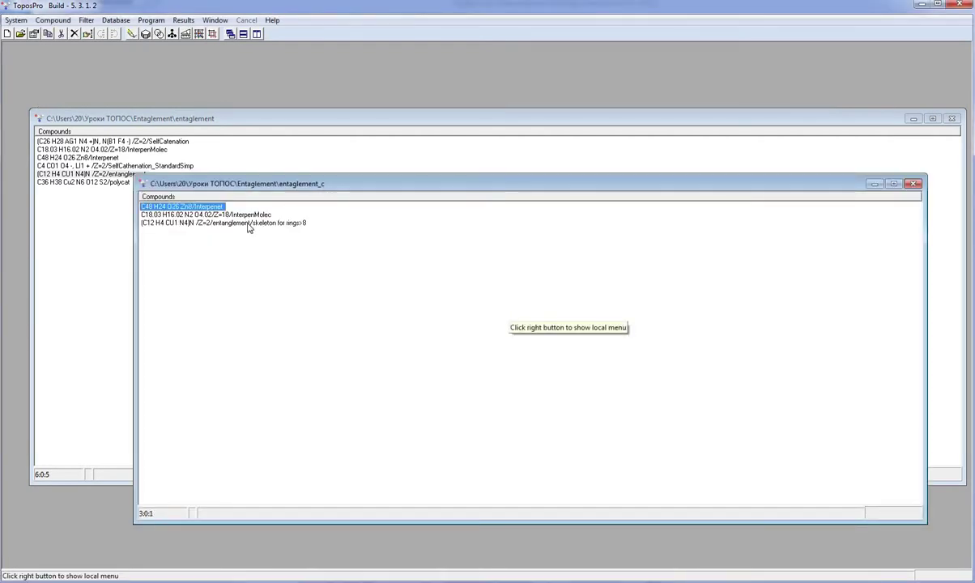
Draw the skeleton net of the entanglement compound in IsoCryst, grow and rotate it for inspection, and close the drawing
click(249, 223)
click(130, 33)
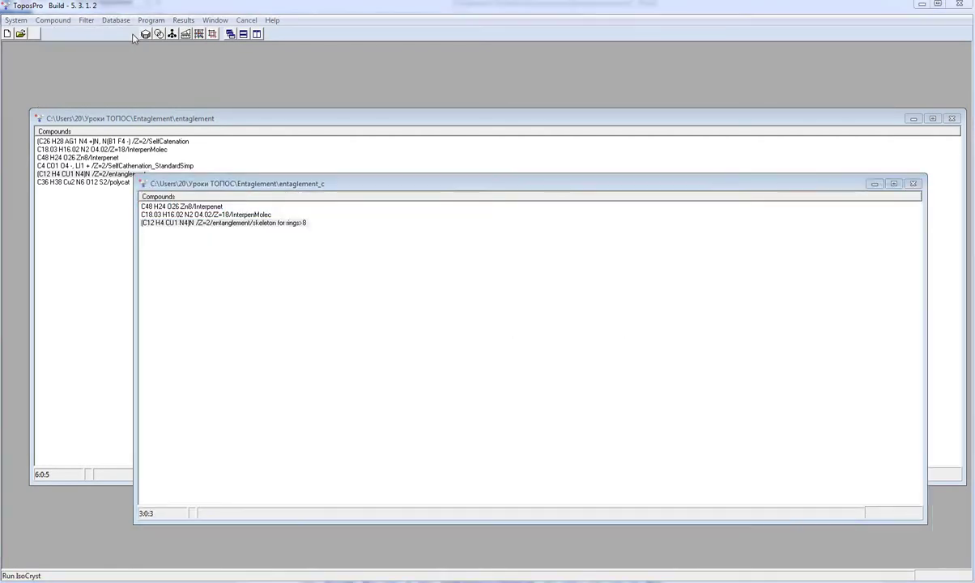
click(400, 212)
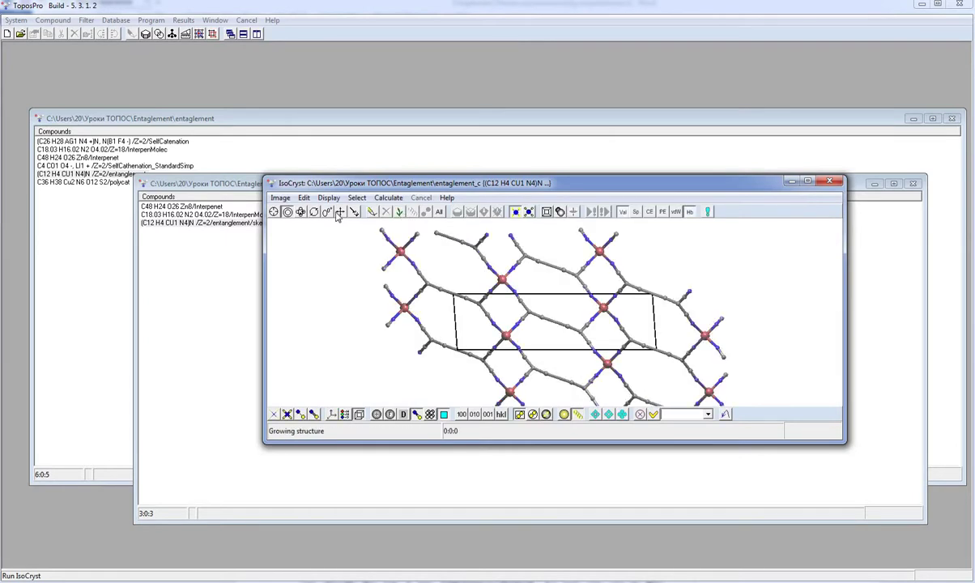
click(300, 212)
drag(336, 247, 461, 284)
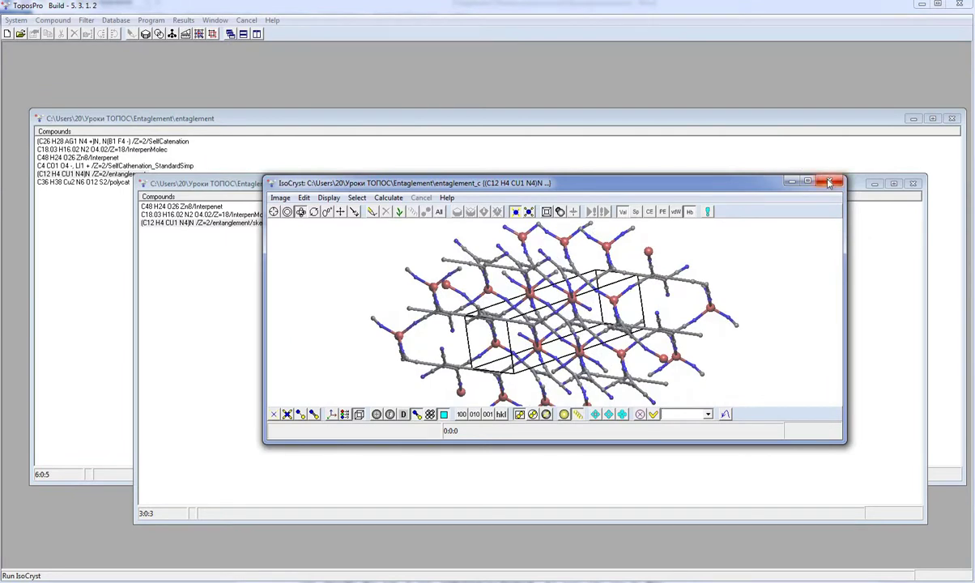
click(829, 183)
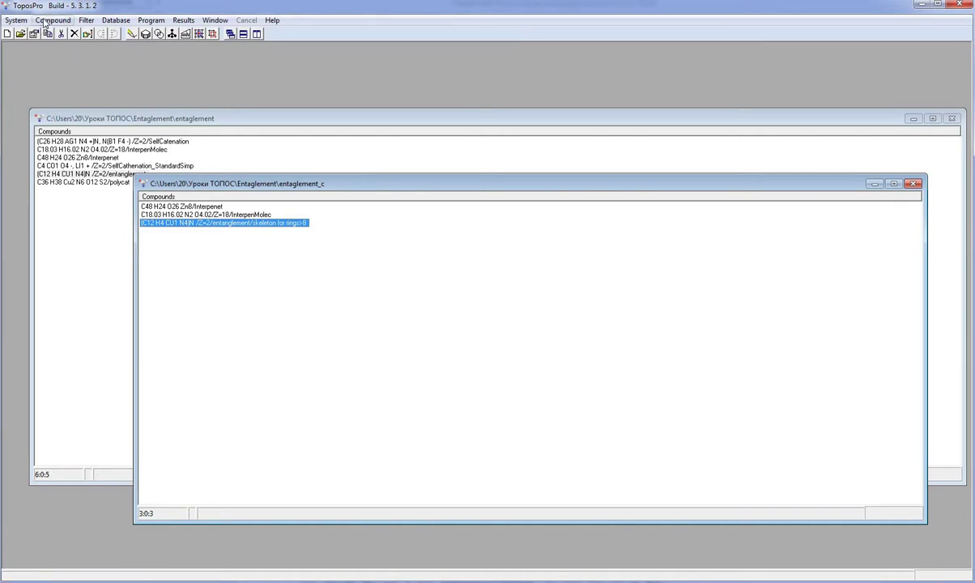
Simplify the skeleton net's adjacency matrix, removing 0- and 1-coordinated atoms but keeping 2-coordinated ones
click(52, 19)
mouse_move(122, 178)
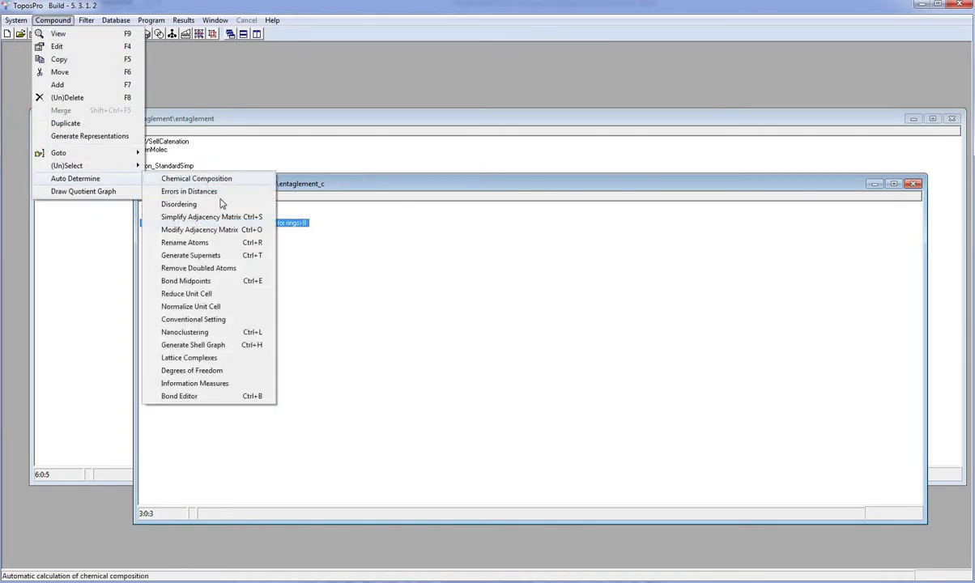
click(226, 217)
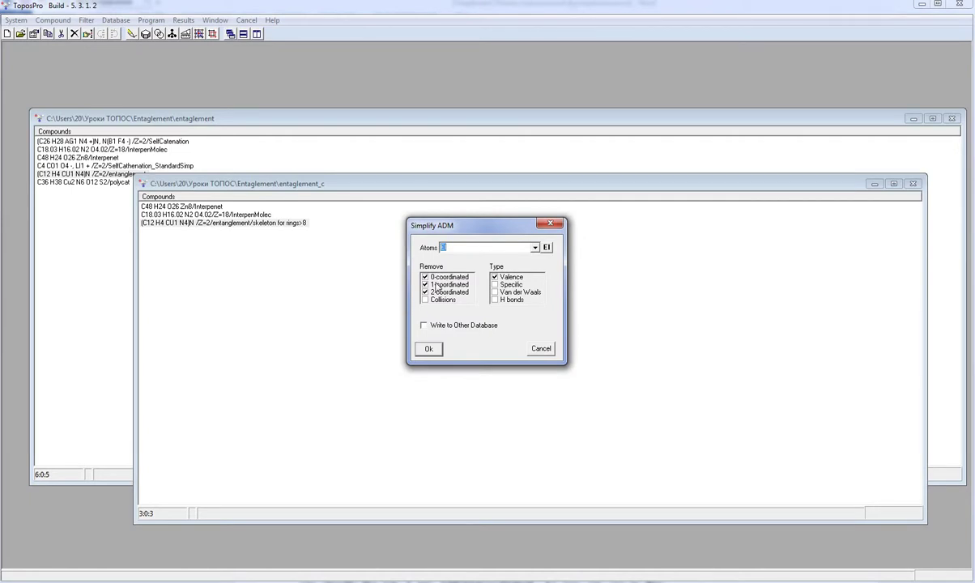
click(425, 292)
click(424, 350)
click(502, 321)
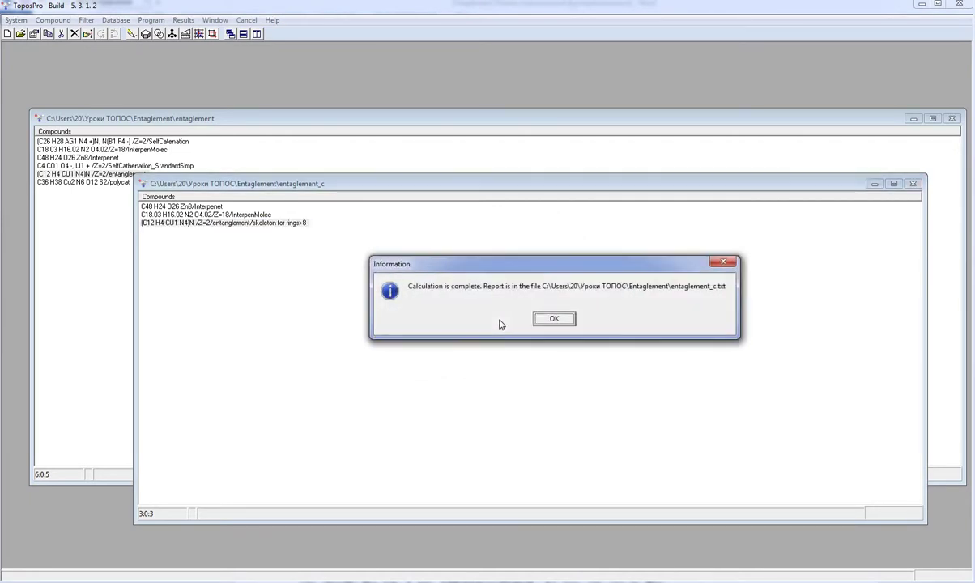
click(554, 319)
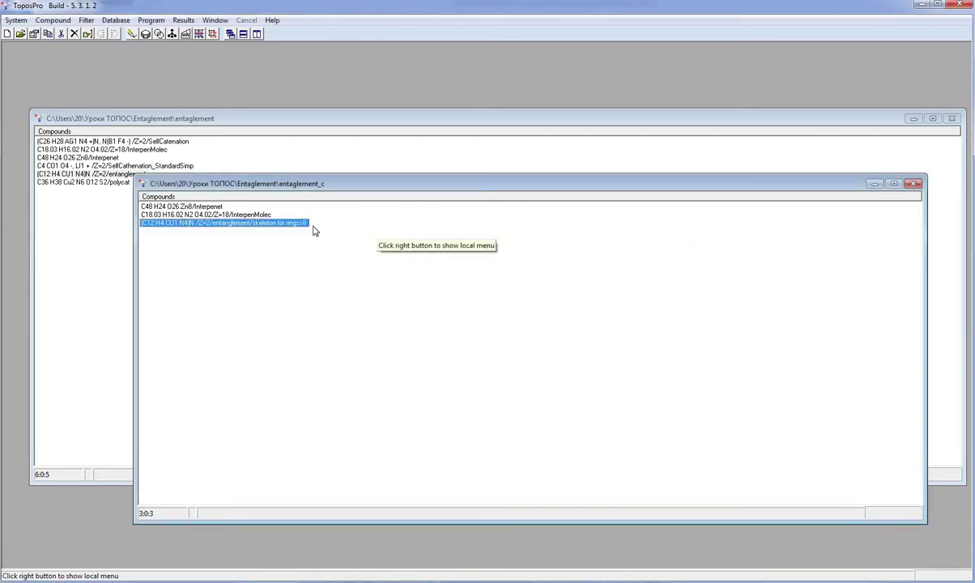
Open ADS for the skeleton net, turn off Save Simplified Net and enable Write Data to .tnt in its options
click(199, 34)
click(371, 199)
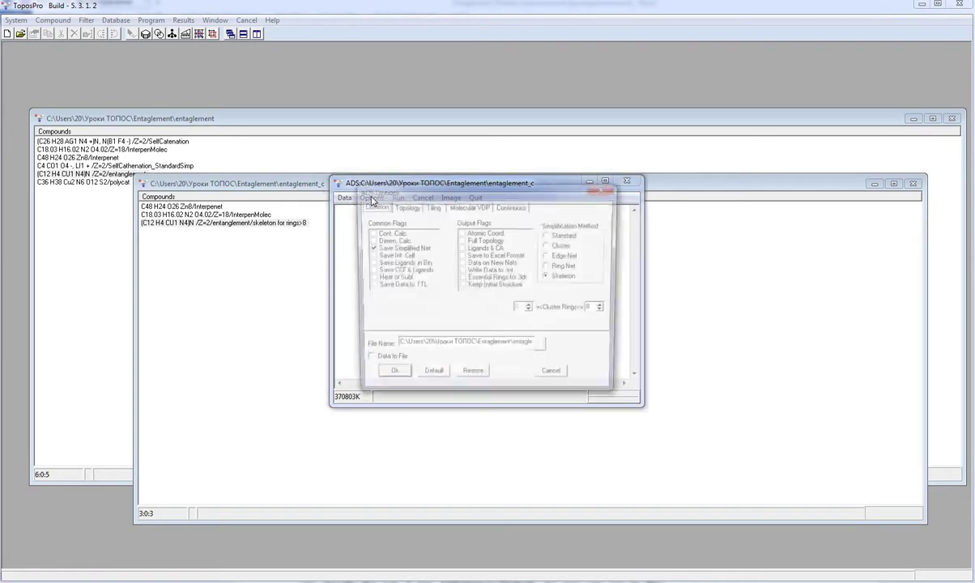
click(370, 249)
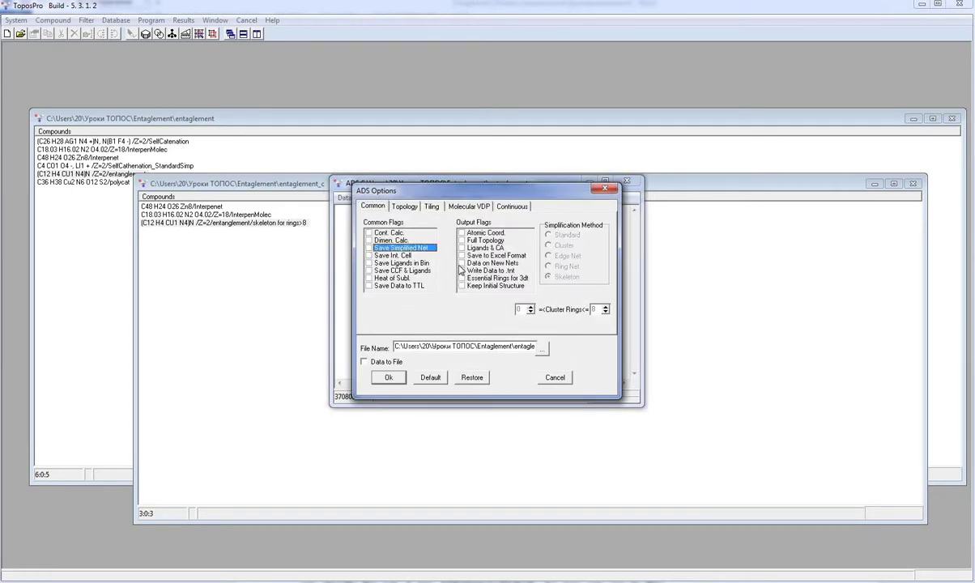
click(461, 270)
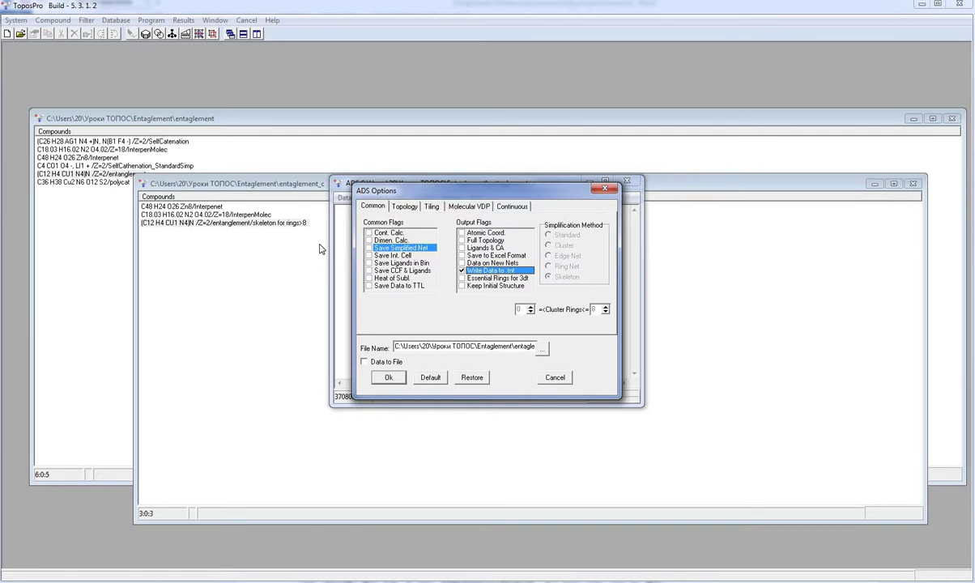
Enable the Entanglement topology flag, set Max. Ring to 12, set H bonds to None, and accept the ADS options
click(392, 203)
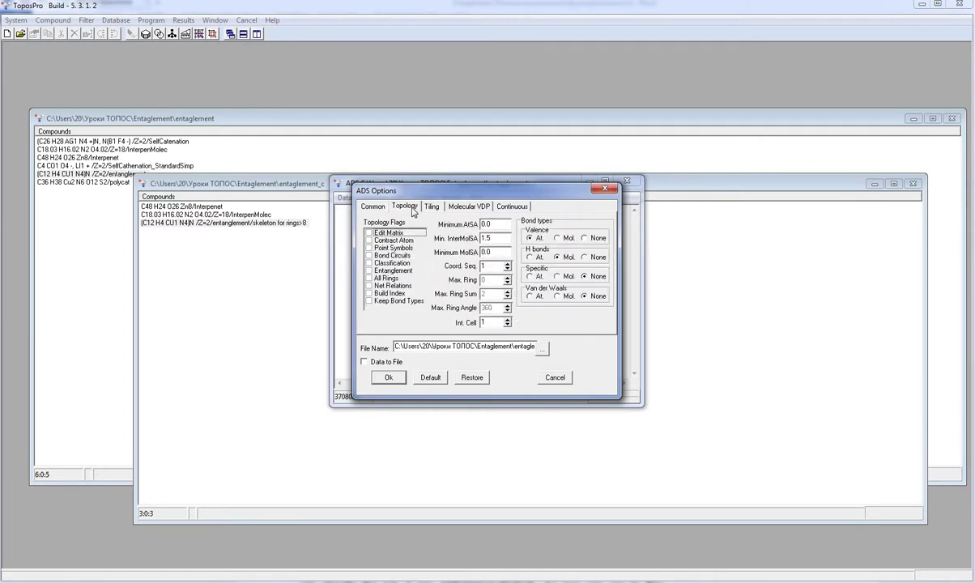
click(368, 272)
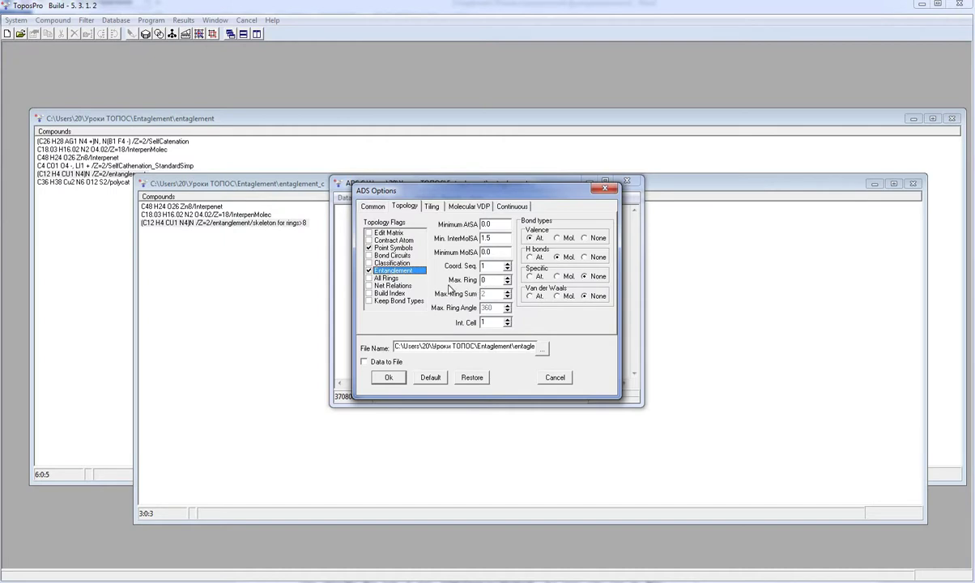
double_click(496, 279)
text(12)
click(584, 258)
click(388, 377)
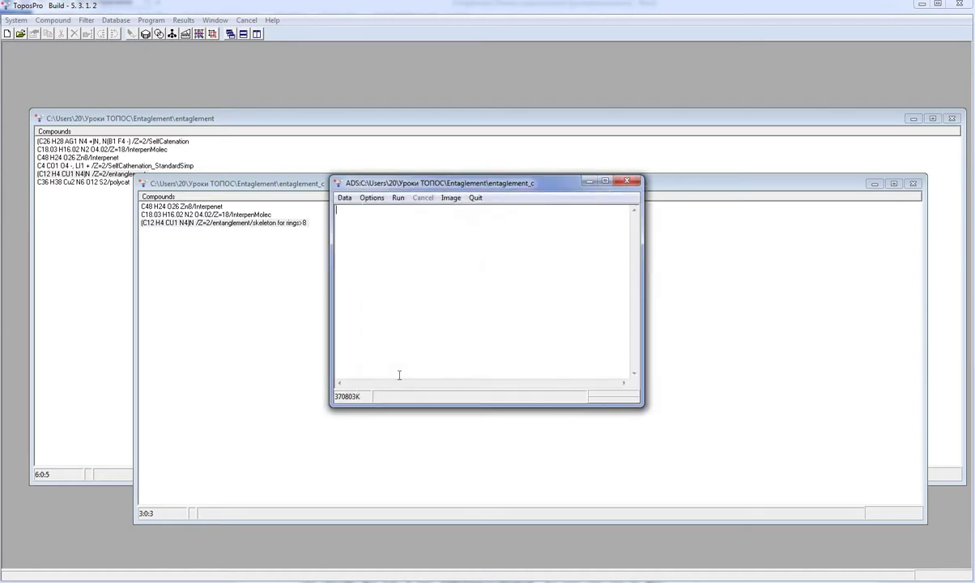
Run the ADS entanglement calculation, overwriting entaglement_c_r.tnt and choosing all atoms as central atoms
click(399, 197)
click(507, 318)
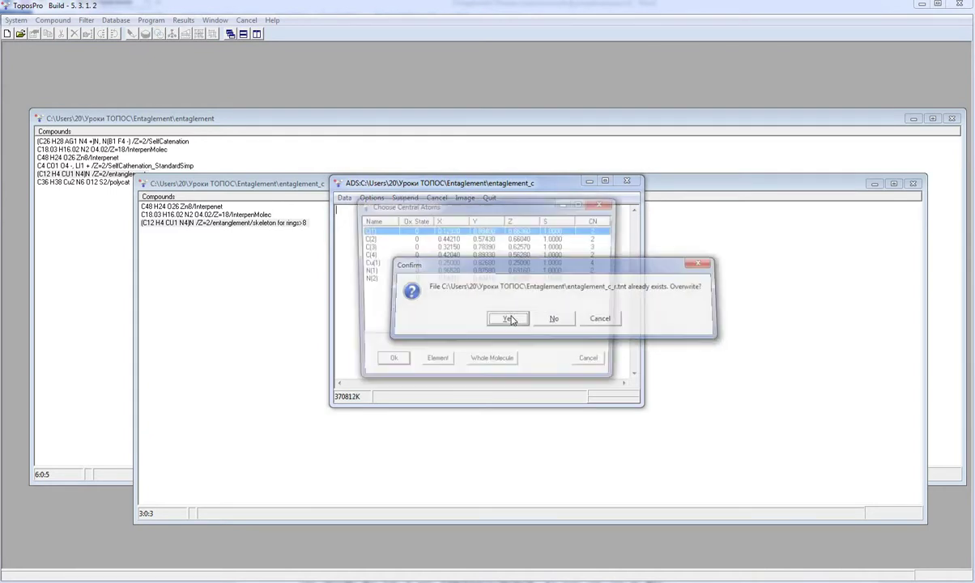
right_click(511, 321)
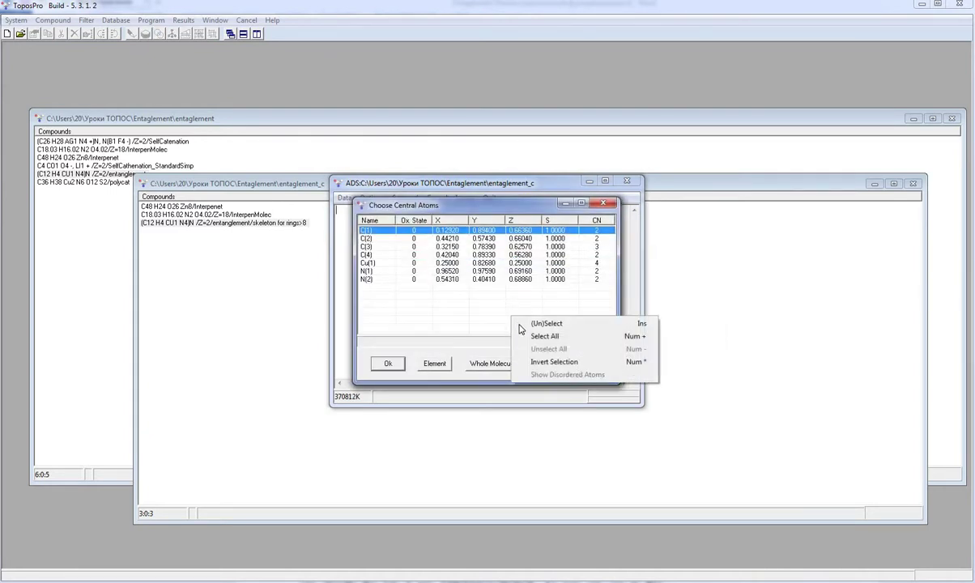
click(522, 317)
click(387, 364)
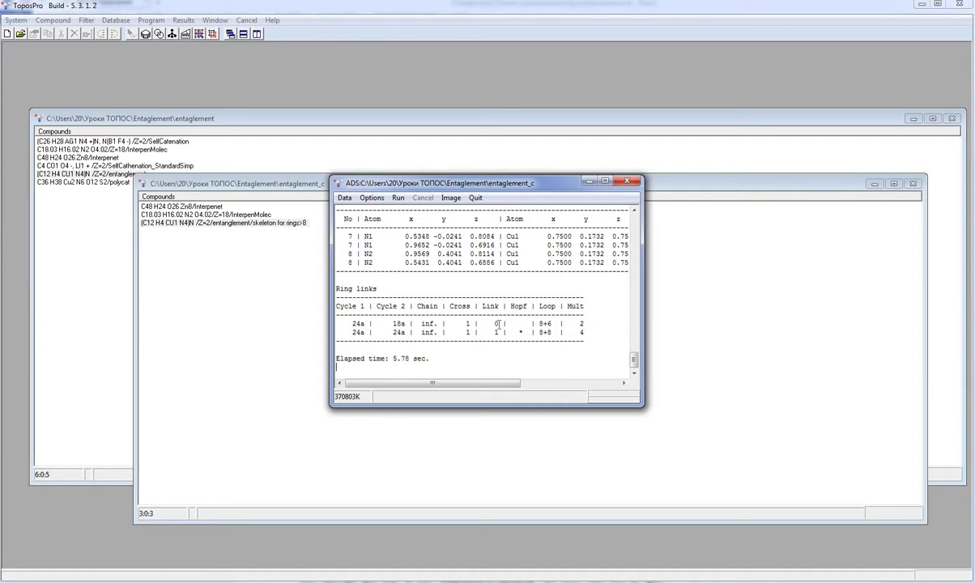
Open the calculated ring data, move its window beside the IsoCryst drawing, expand the 24a ring's links, and grow the structure
click(450, 198)
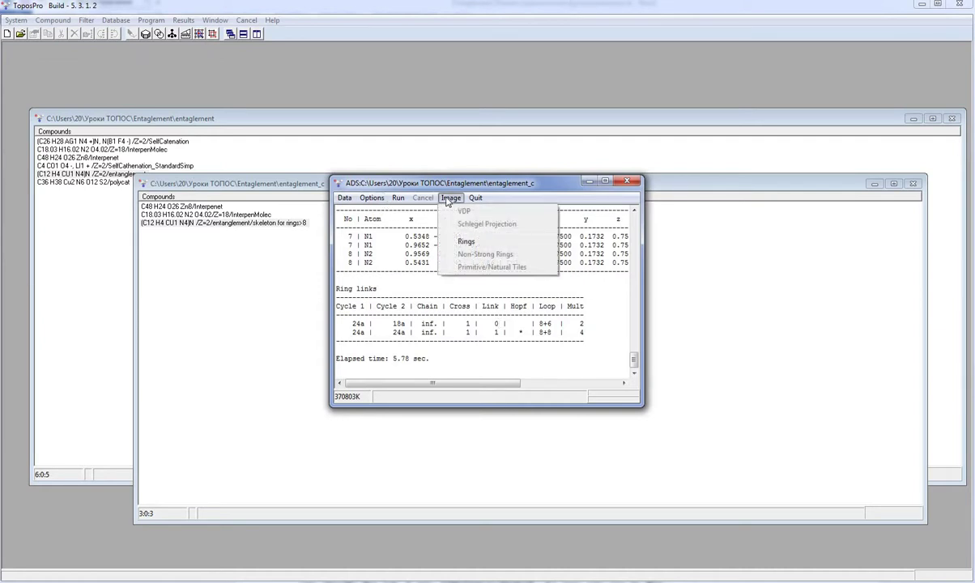
click(466, 241)
drag(475, 177, 798, 170)
click(733, 195)
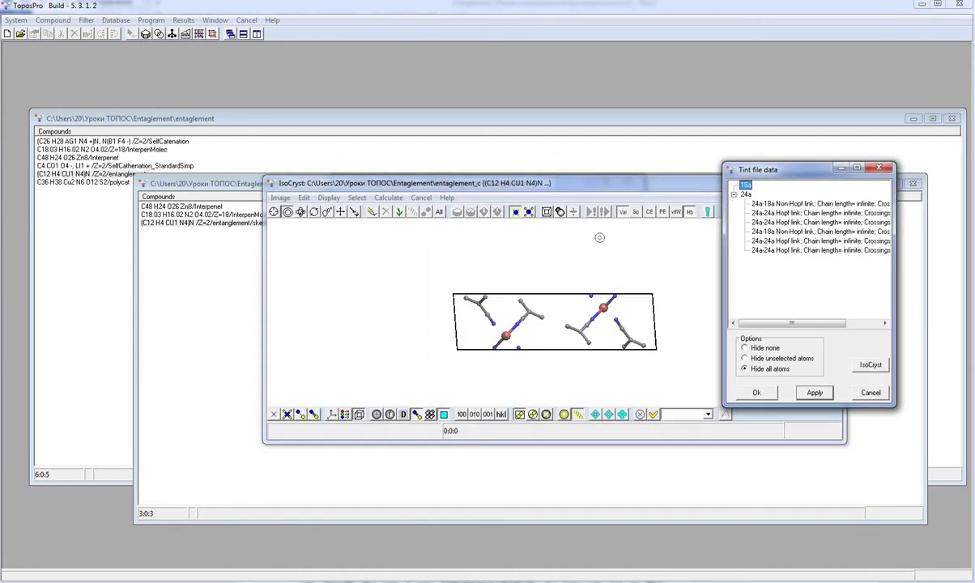
click(399, 212)
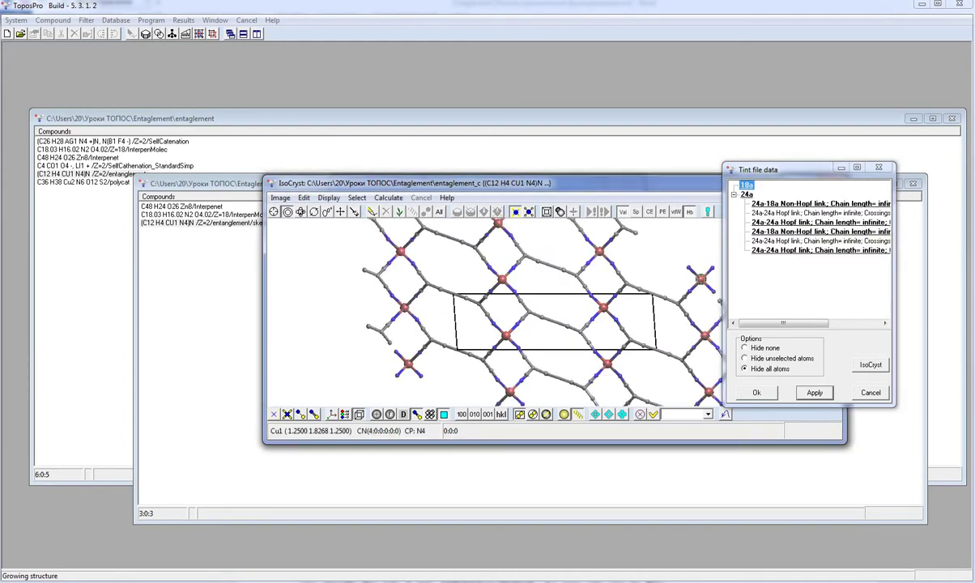
Display the 24a ring with its first 24a-18a Non-Hopf link, hiding all other atoms, and rotate the drawing to inspect it
click(746, 196)
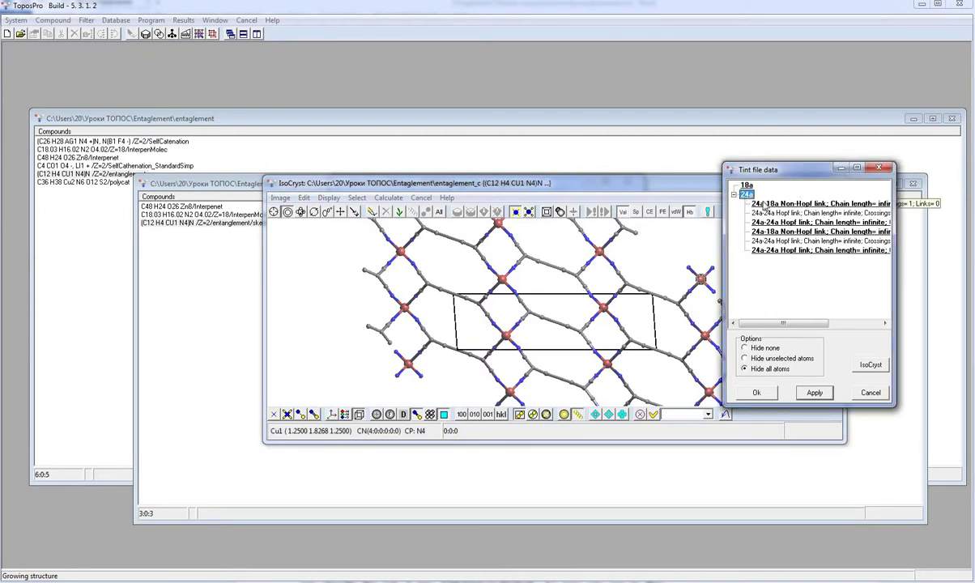
click(765, 205)
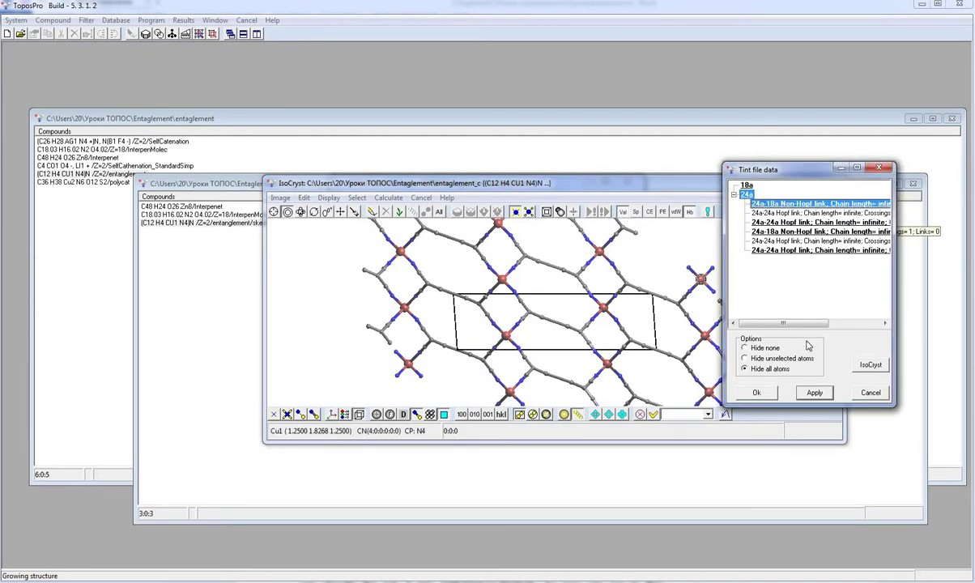
click(812, 392)
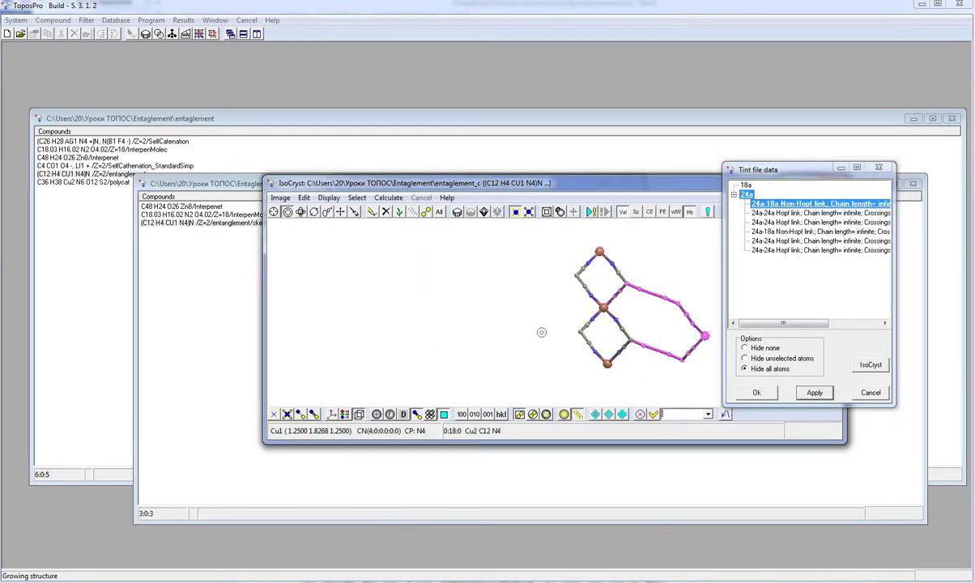
click(300, 211)
drag(586, 300, 427, 310)
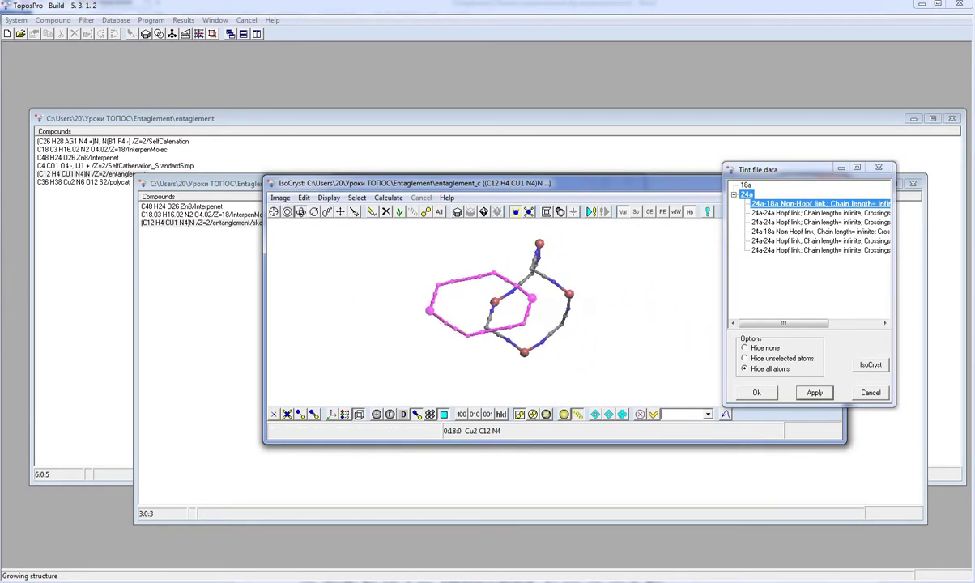
Display the 24a ring with its first 24a-24a Hopf link and rotate the drawing to inspect the linked rings
click(810, 213)
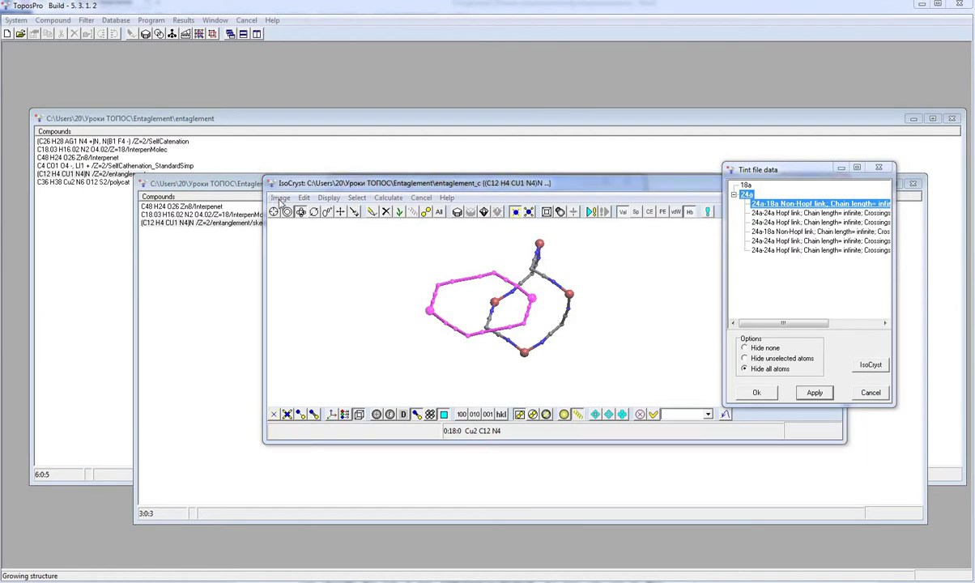
click(814, 391)
drag(450, 320, 469, 316)
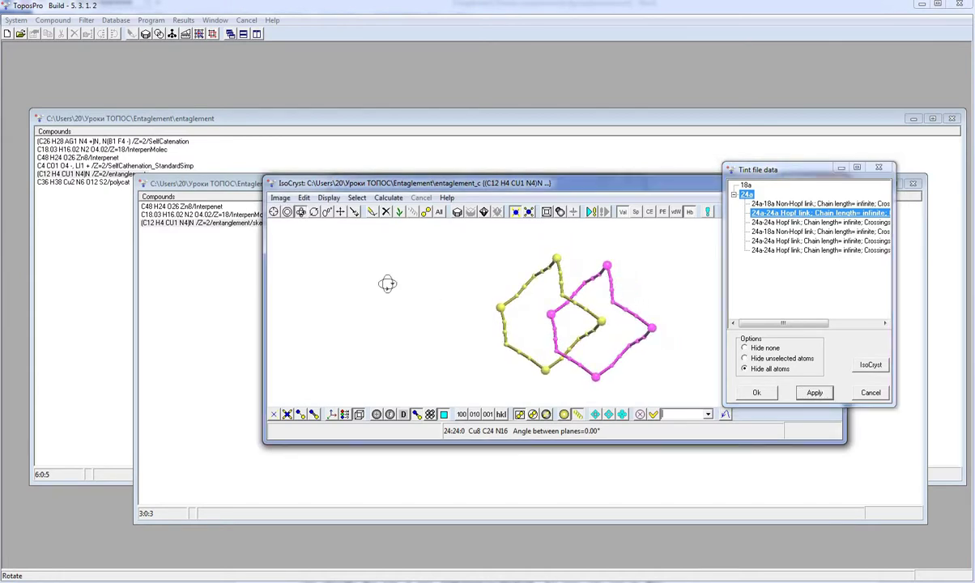
Colour both linked 24a rings red with the Magic Wand applied to selected atoms, and clear the selection
click(287, 212)
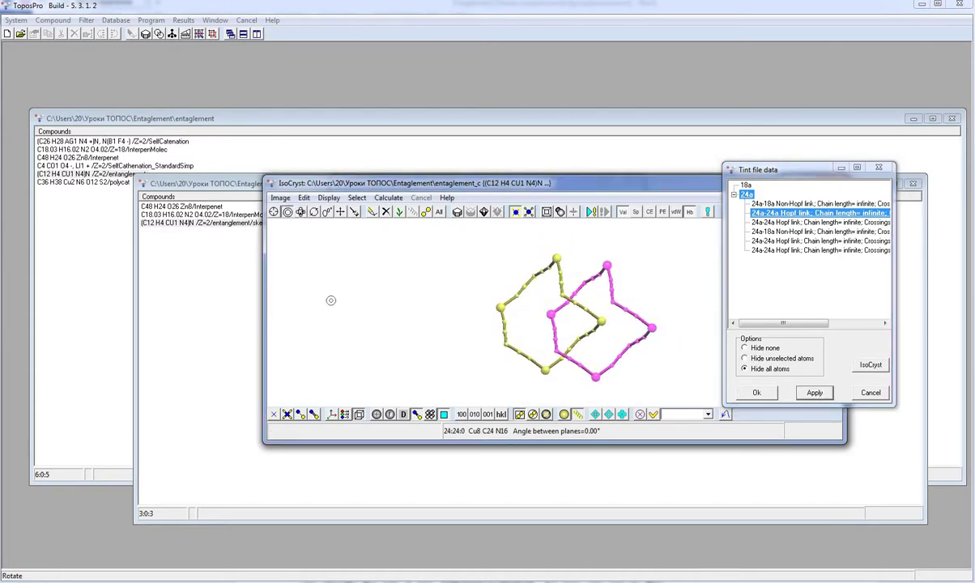
click(354, 212)
click(540, 255)
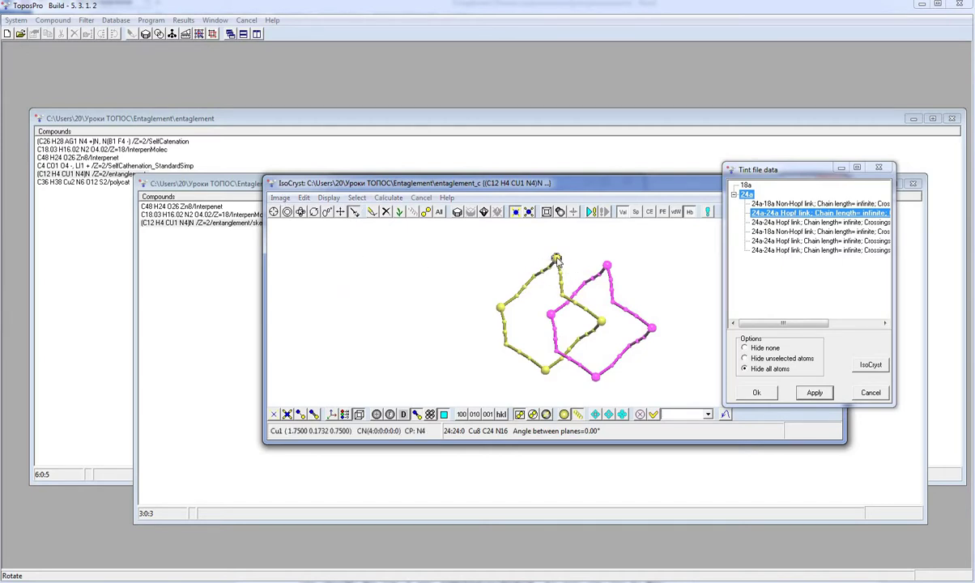
click(493, 327)
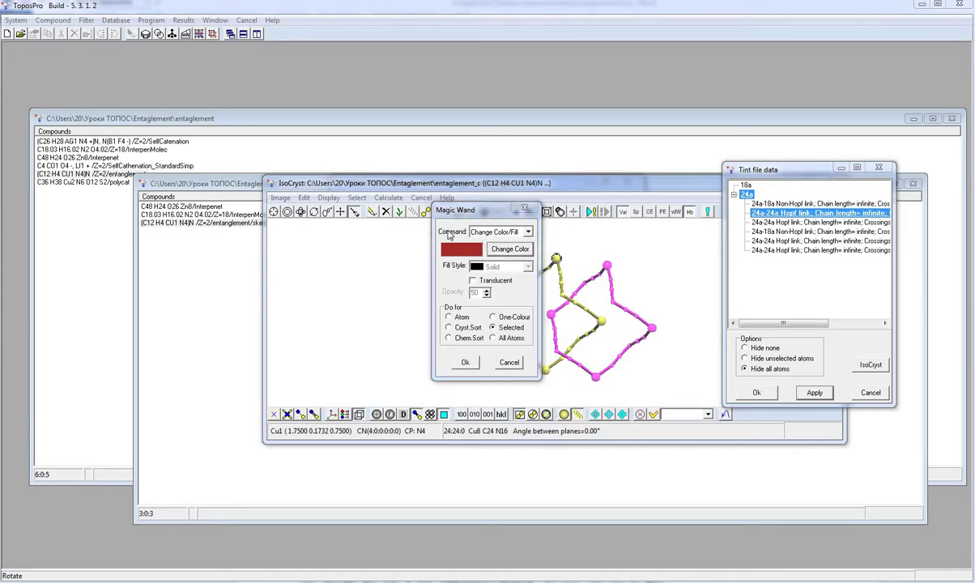
click(430, 187)
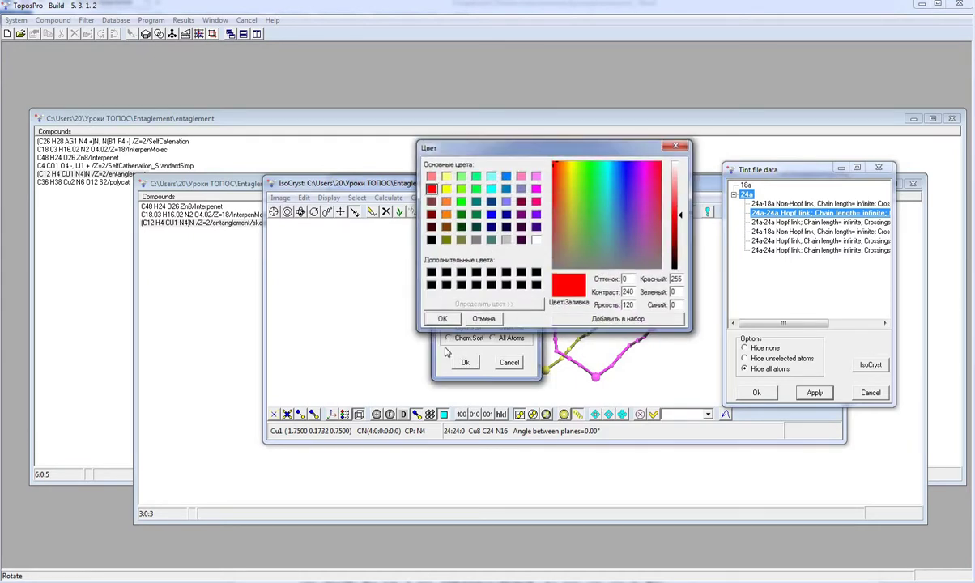
click(441, 319)
click(466, 363)
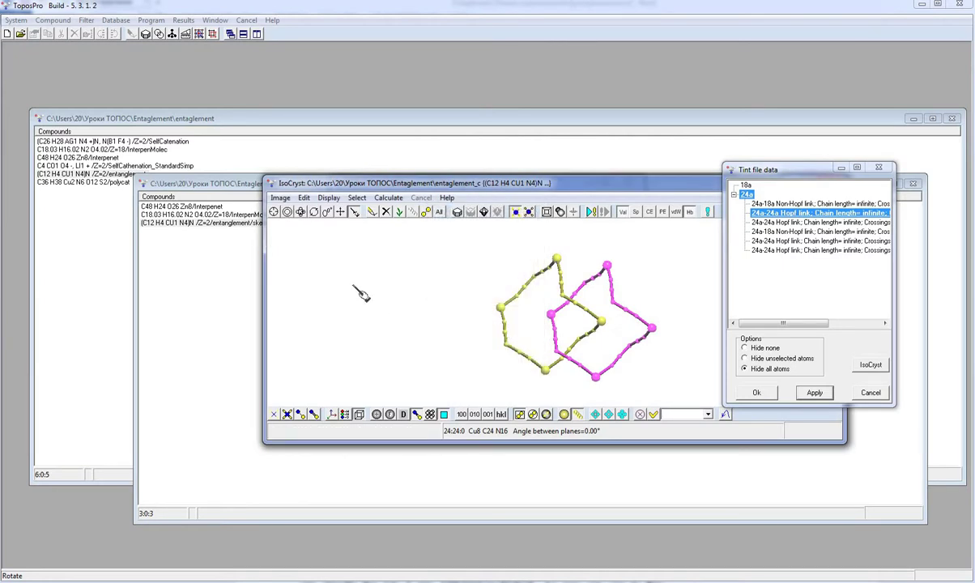
click(287, 212)
click(364, 320)
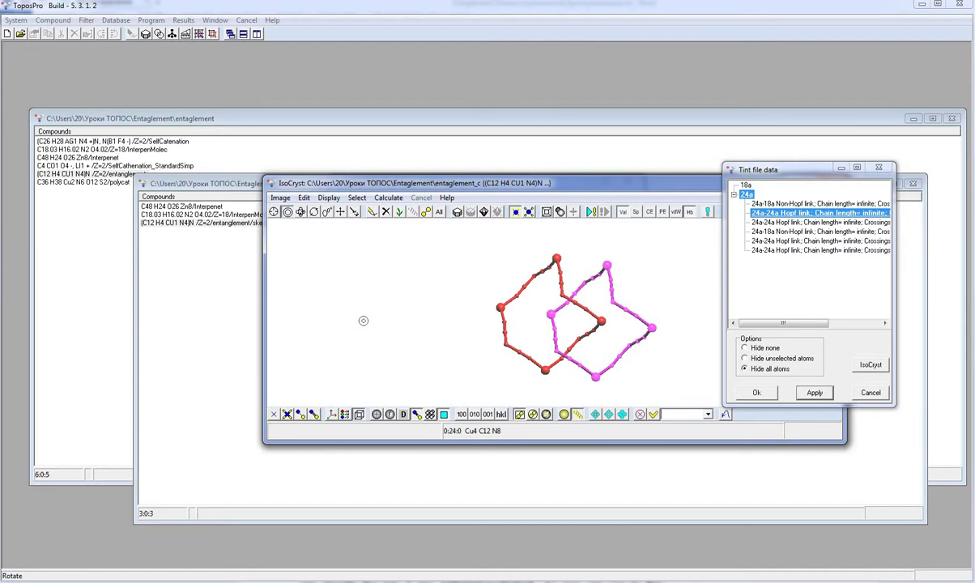
right_click(364, 321)
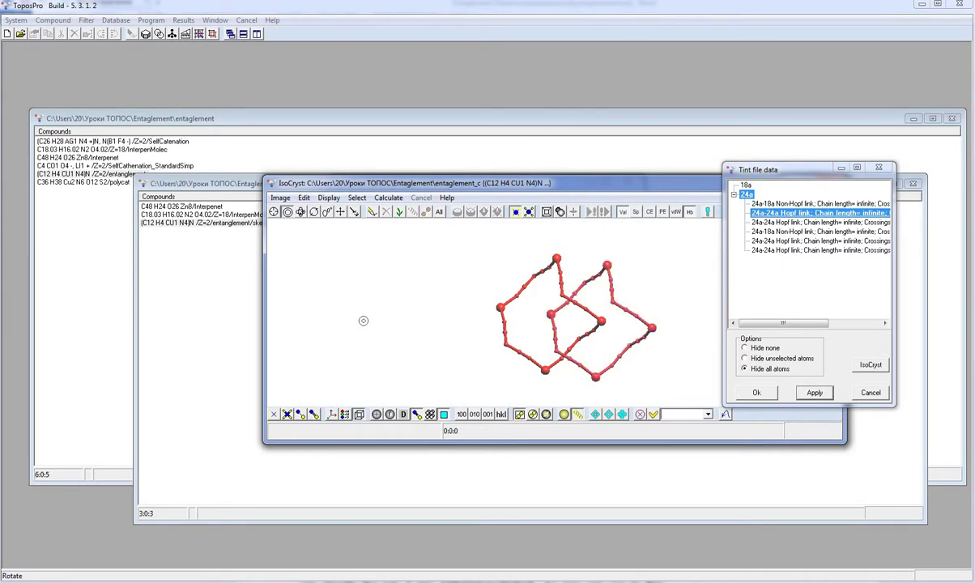
Select all displayed atoms, switch both rings to the cylinder model, and deselect them
key(ctrl+a)
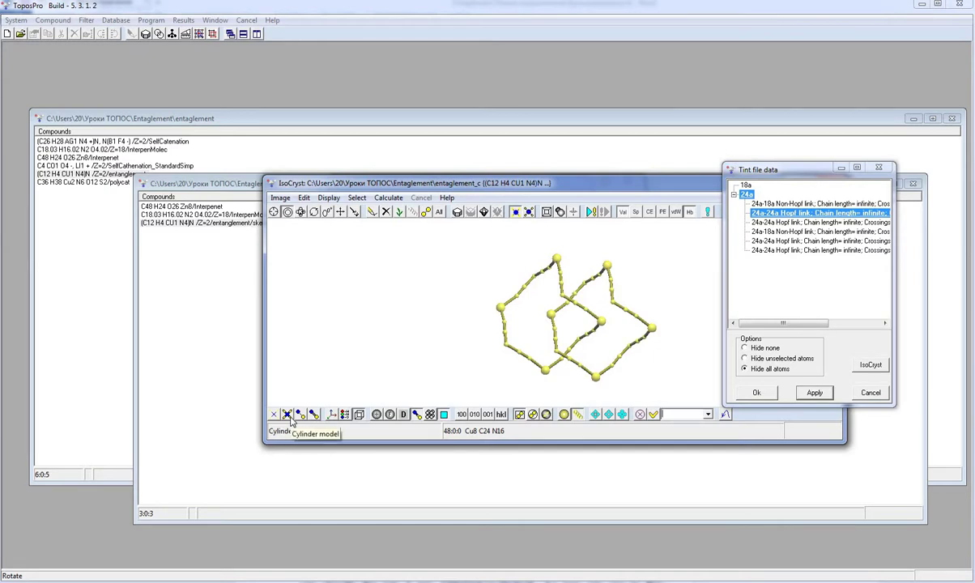
click(287, 414)
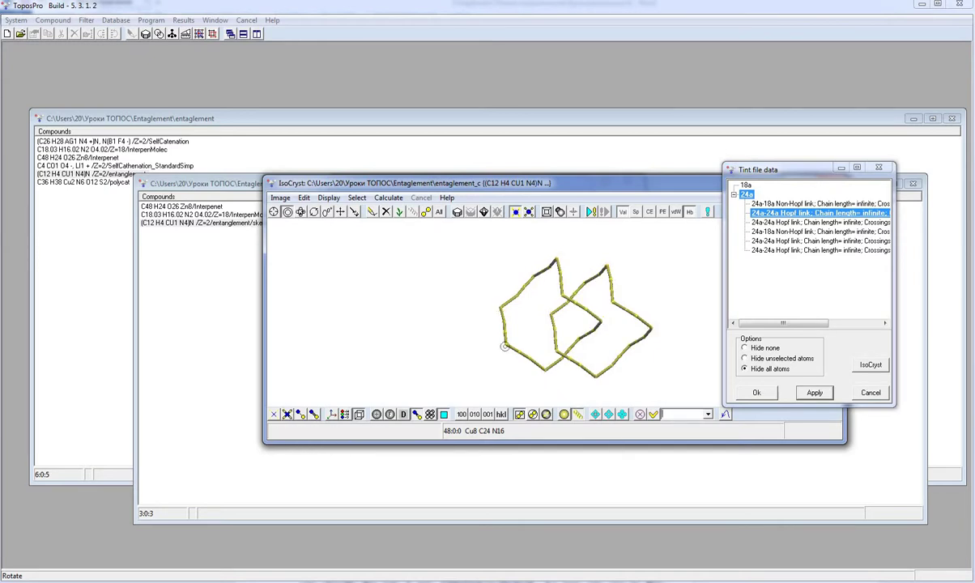
right_click(419, 307)
Grow the structure around the two red rings and rotate it to examine how the rings sit in the net
click(355, 212)
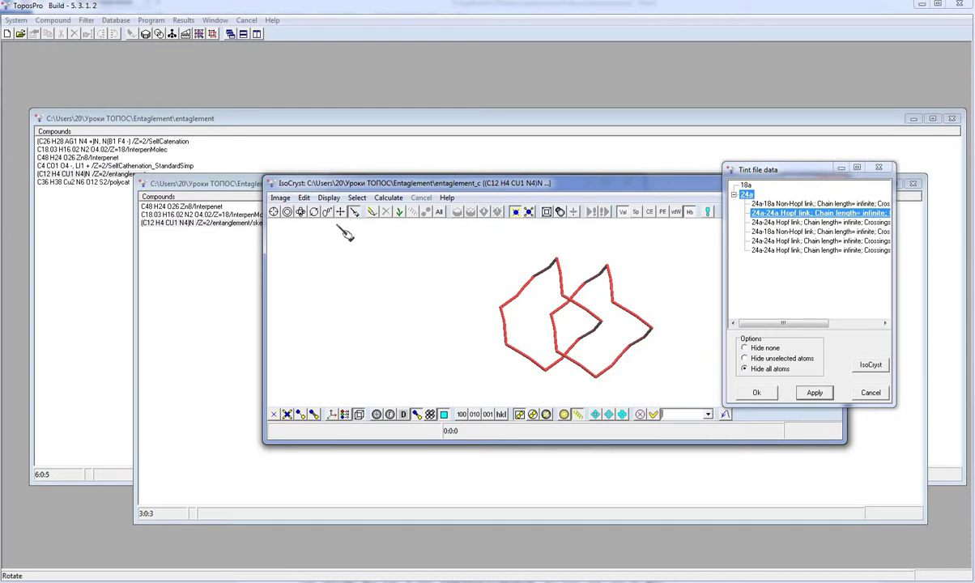
click(400, 212)
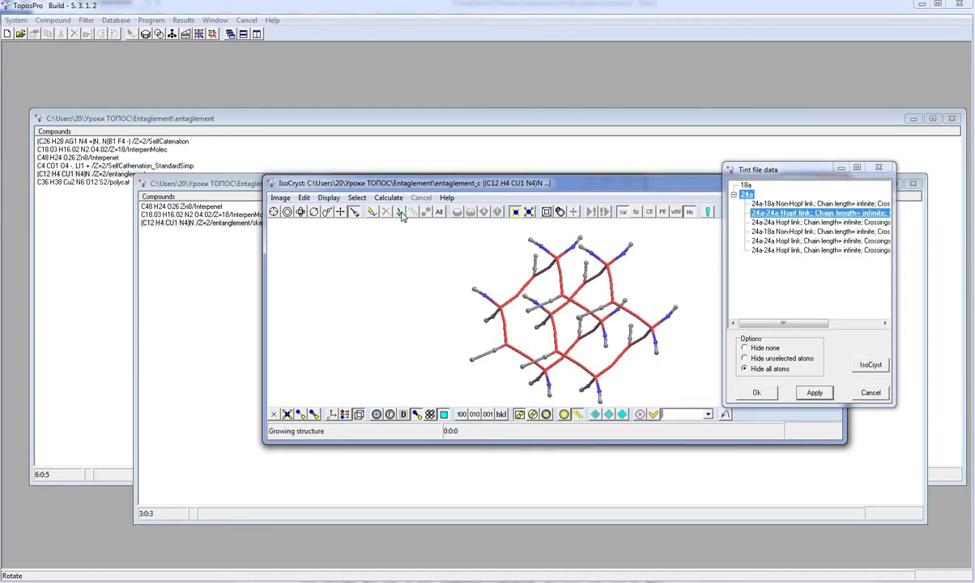
drag(365, 260, 391, 288)
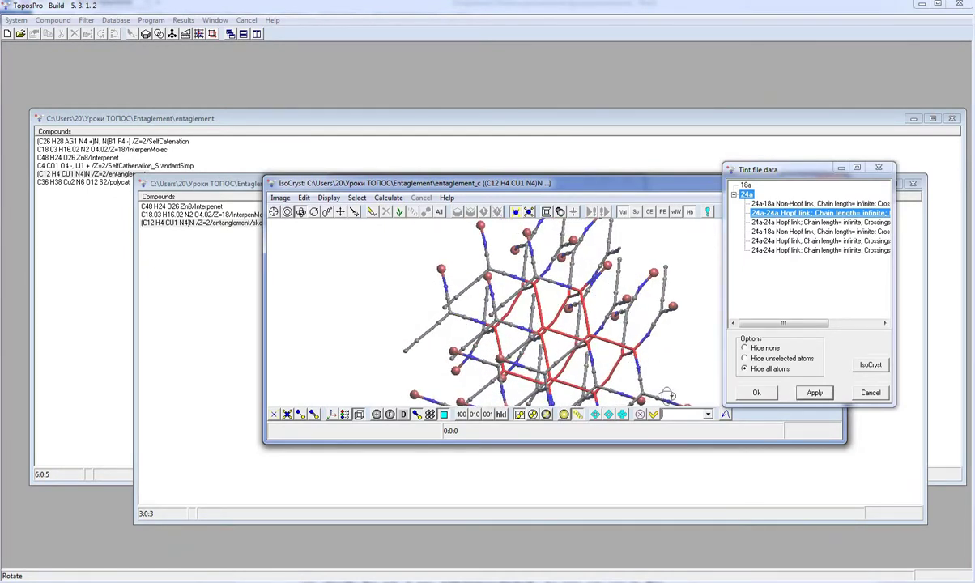
drag(668, 394, 663, 386)
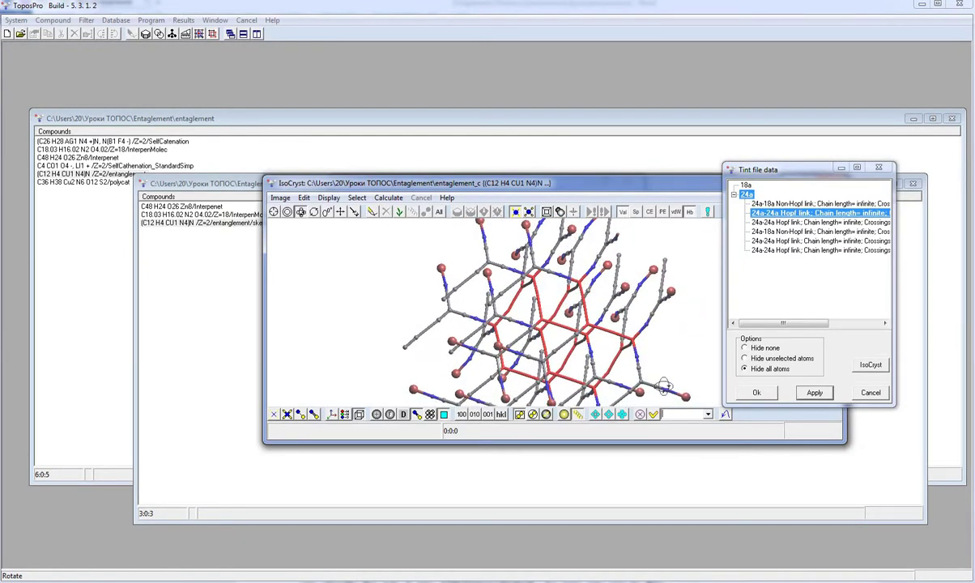
Close the ring data and the ADS window, agreeing to discard the calculation data
click(864, 394)
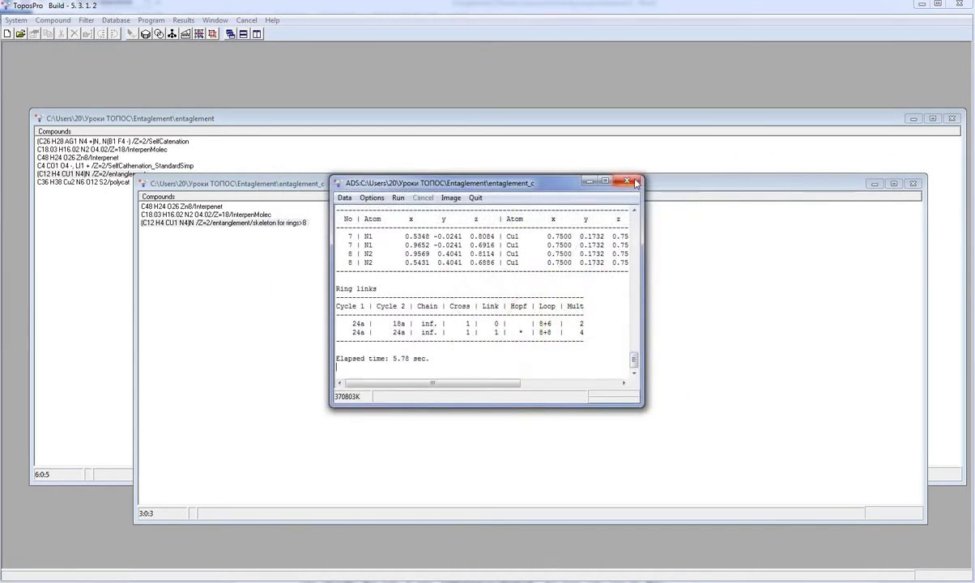
click(627, 180)
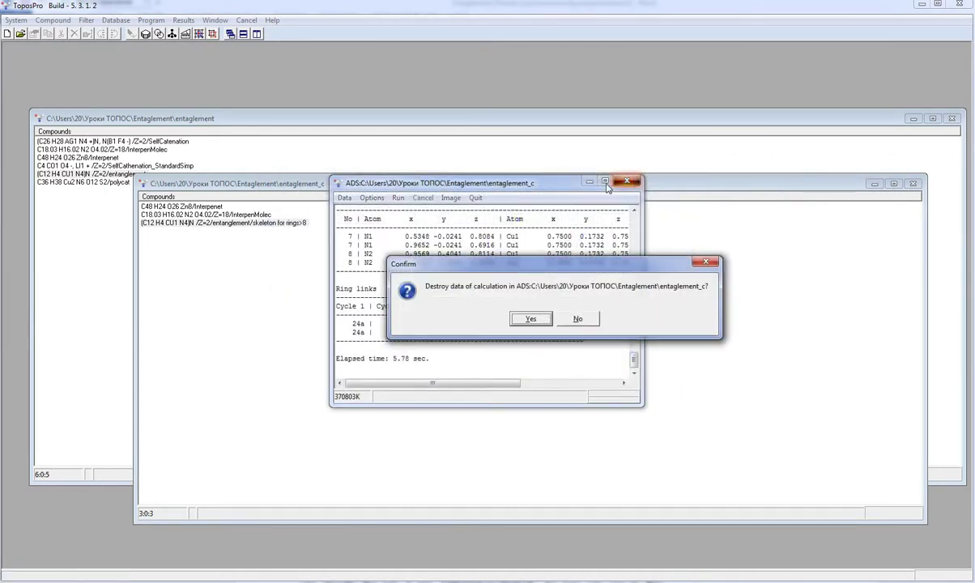
click(529, 319)
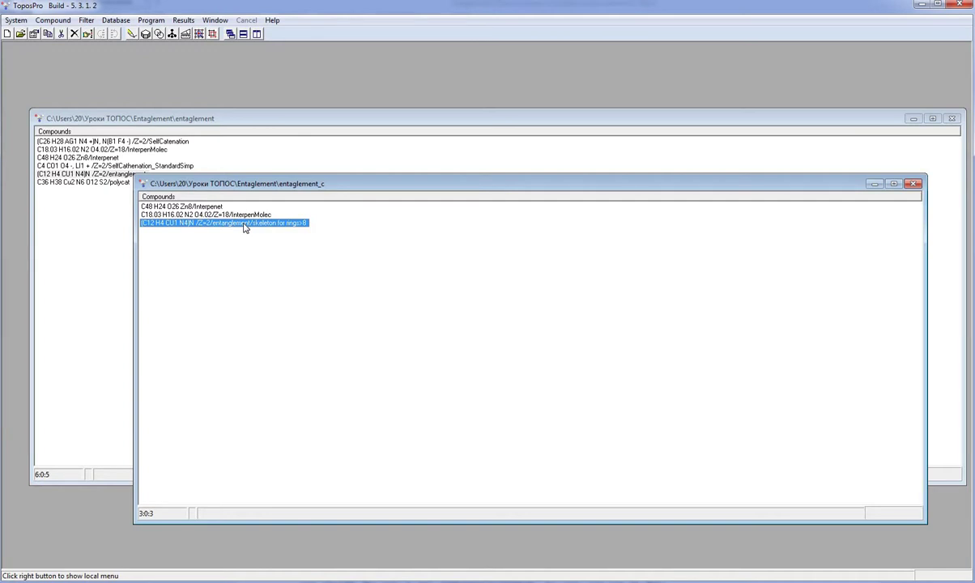
Open the ADS options for the entanglement skeleton net, disable Write Data to .tnt, enable Save Simplified Net, and choose the Ring Net method
click(198, 34)
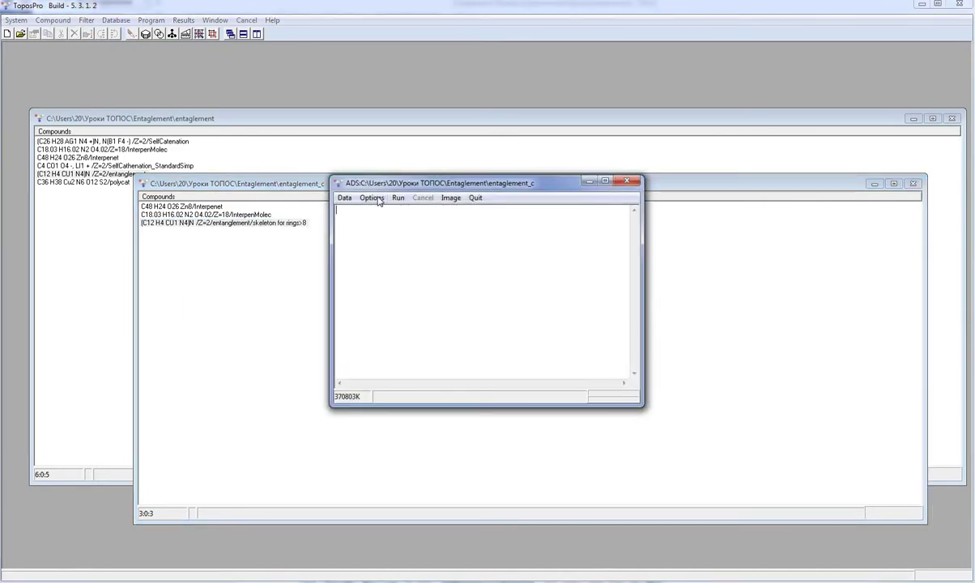
click(372, 198)
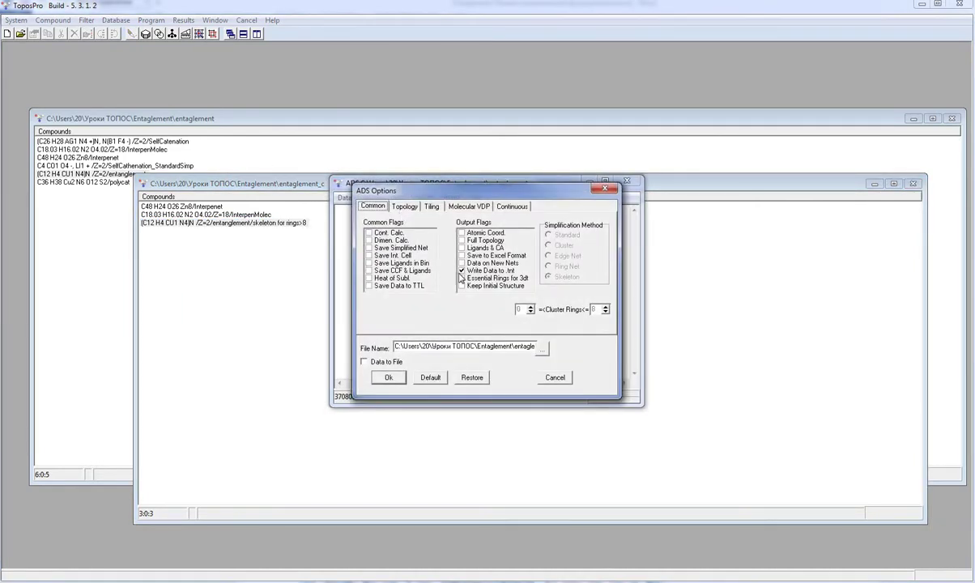
click(462, 272)
click(369, 248)
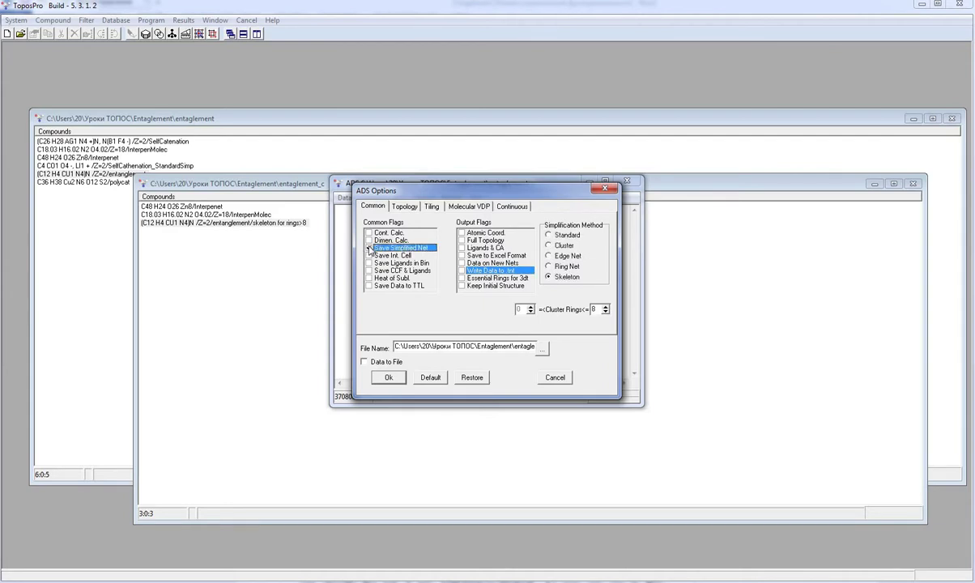
click(547, 267)
click(547, 267)
Enable the Entanglement topology flag, set the Max. Ring size, and accept the ADS options
click(406, 207)
click(369, 272)
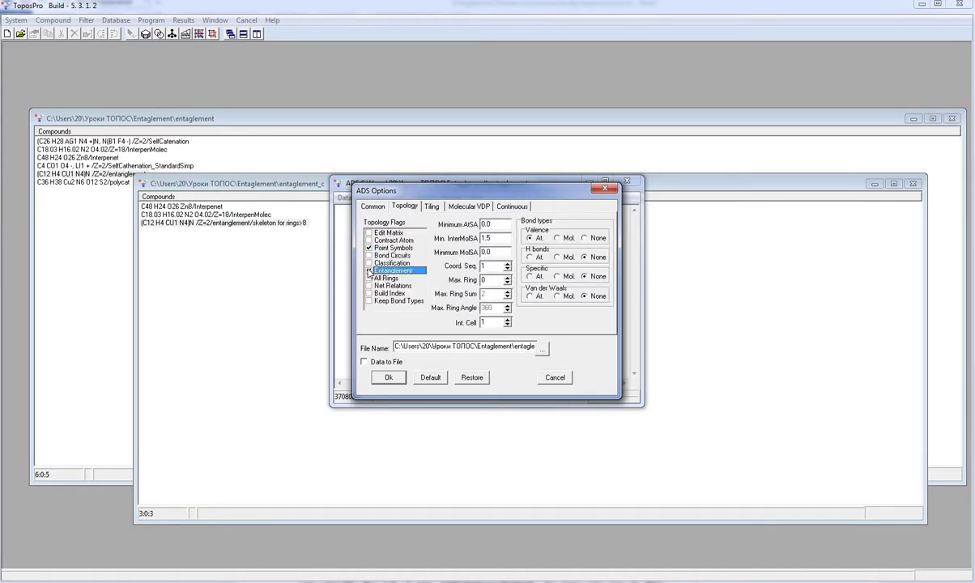
double_click(490, 280)
click(389, 378)
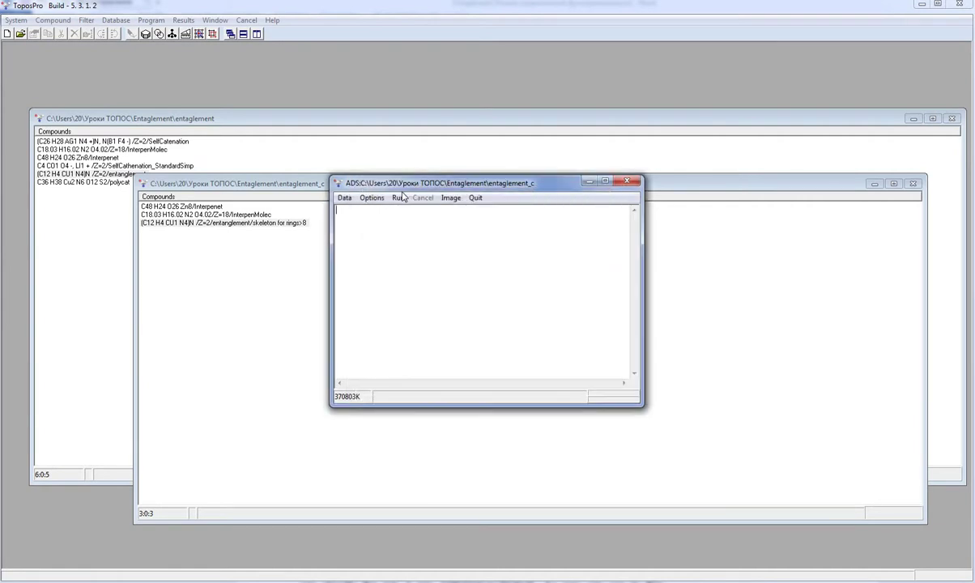
Run the ADS calculation and confirm the central atoms to generate the ring net in the entaglement_c_c database
click(400, 199)
click(523, 316)
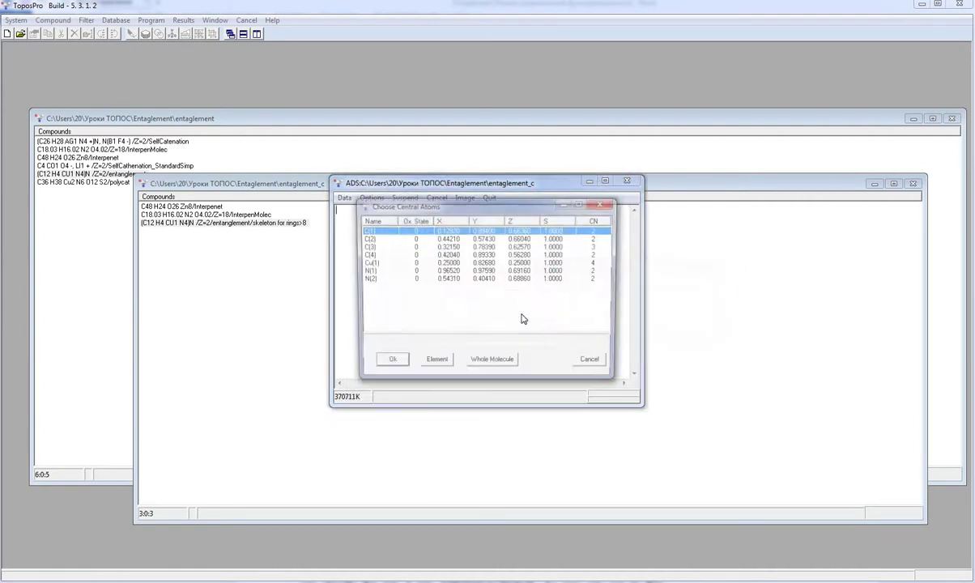
click(541, 331)
click(388, 365)
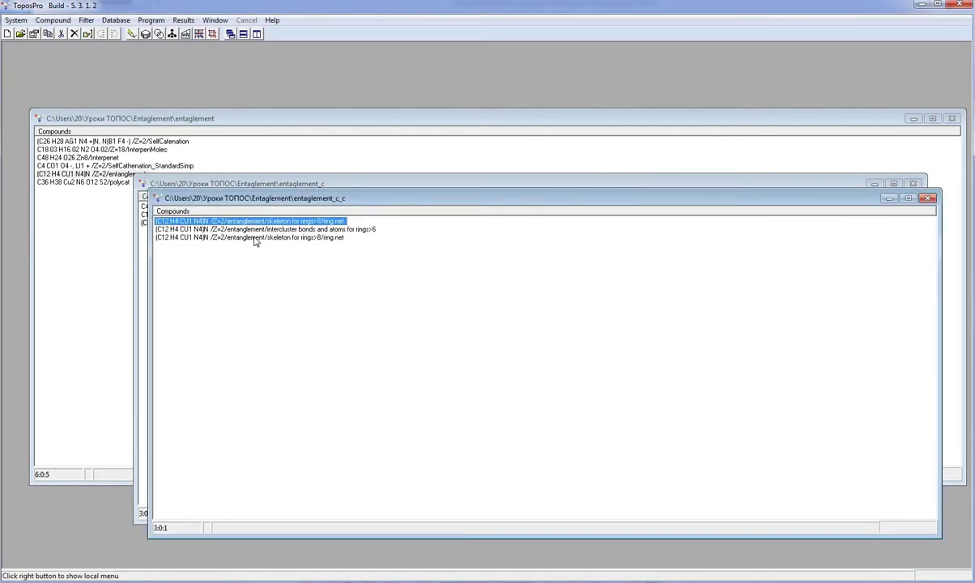
Examine the C1 and C2 contacts in the adjacency matrix of the last ring net compound, and close its crystal data
double_click(255, 237)
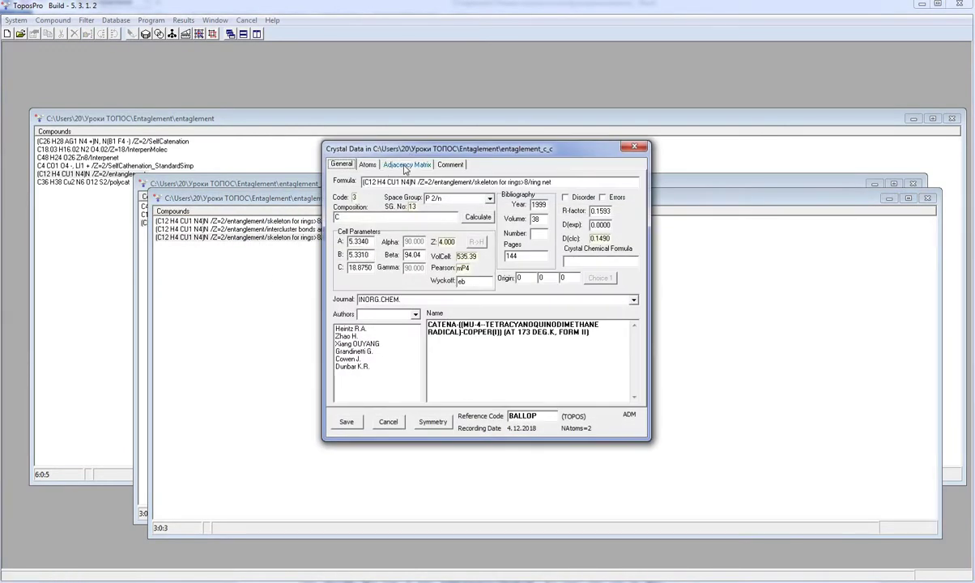
click(405, 166)
click(334, 177)
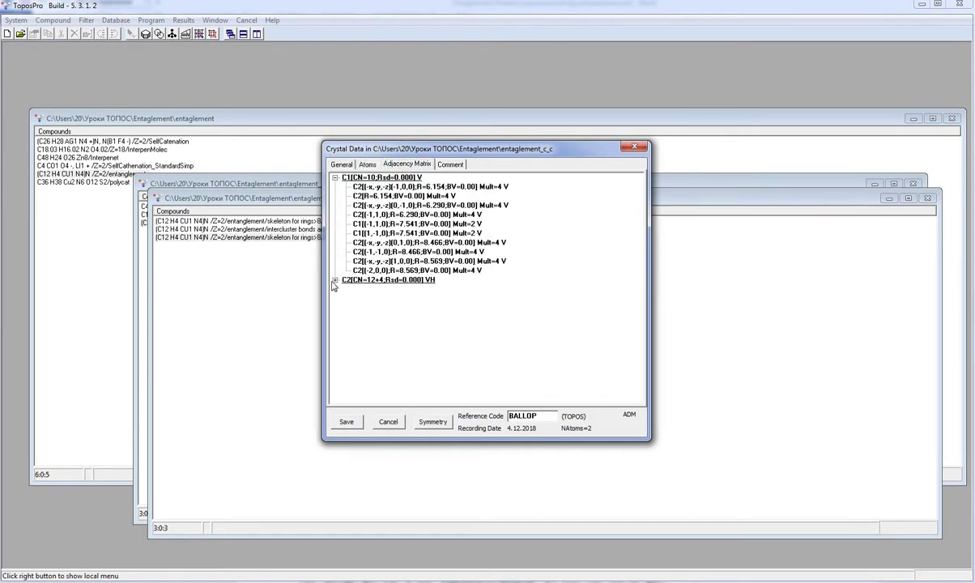
click(335, 280)
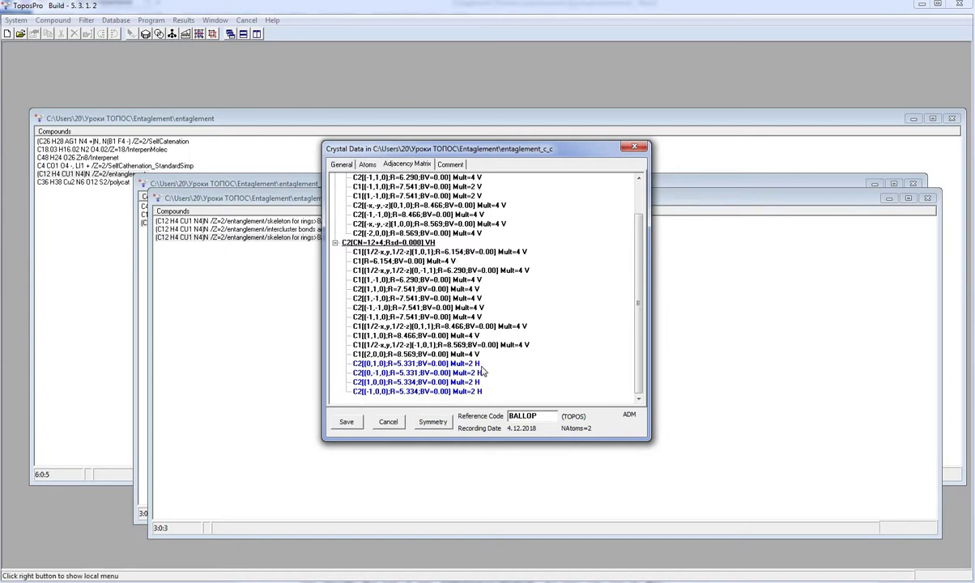
click(636, 148)
Draw the ring net in IsoCryst, grow it, enlarge the drawing window, and rotate the net to inspect it
click(129, 34)
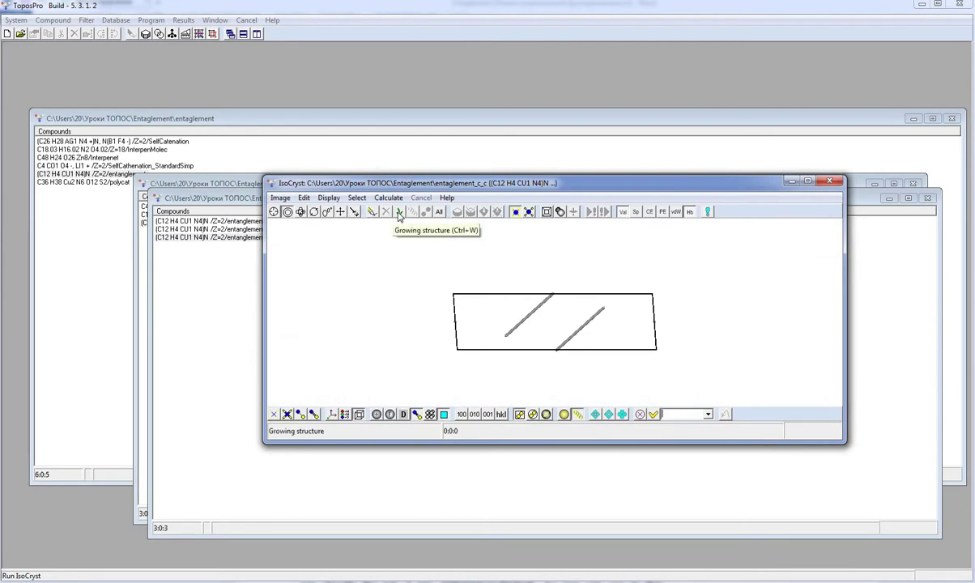
click(371, 212)
click(300, 213)
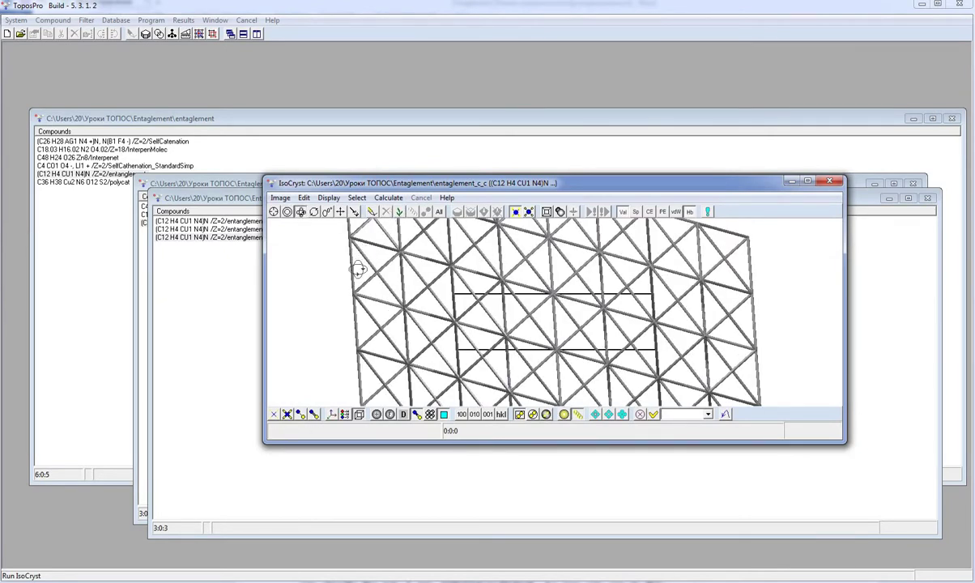
drag(357, 270, 357, 274)
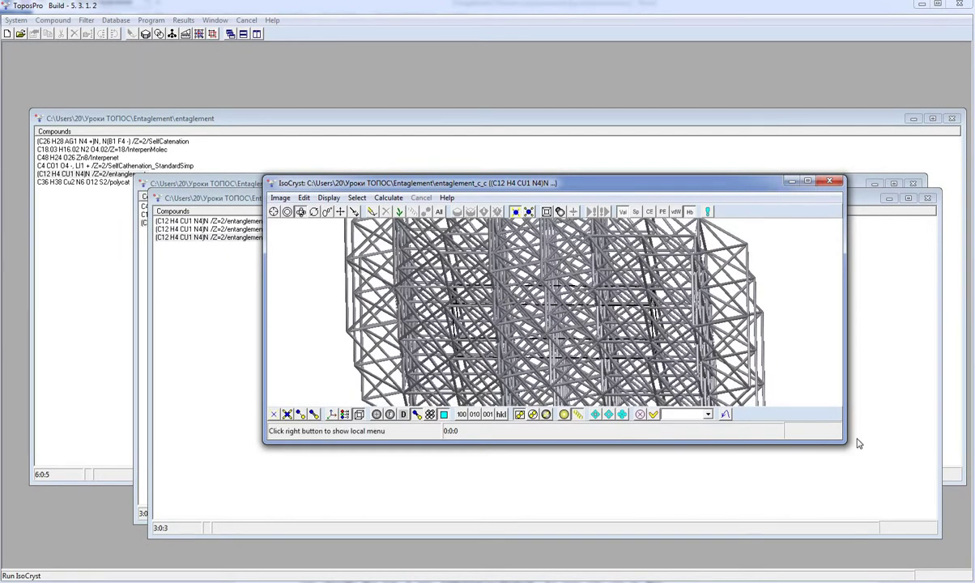
drag(846, 443, 923, 570)
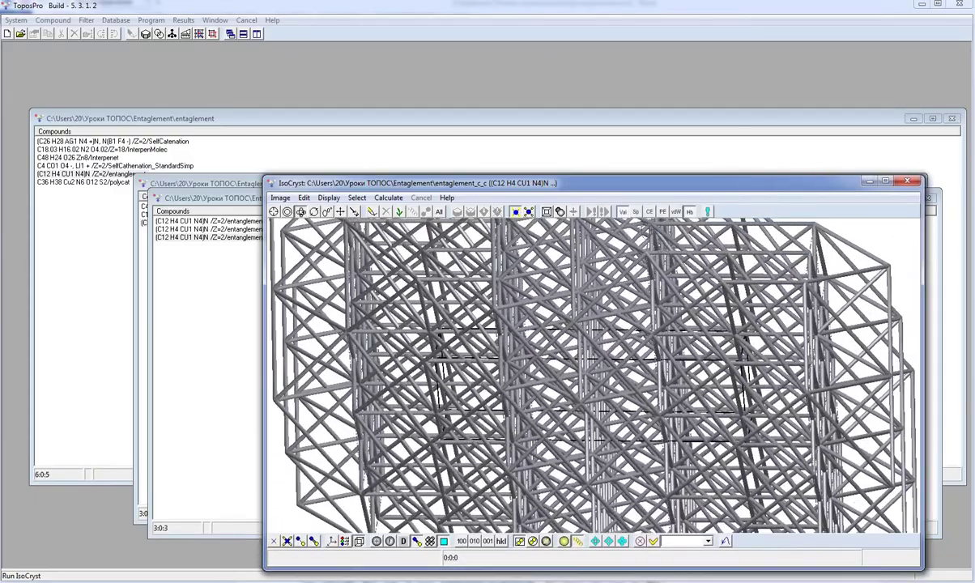
drag(388, 330, 253, 298)
drag(388, 409, 769, 246)
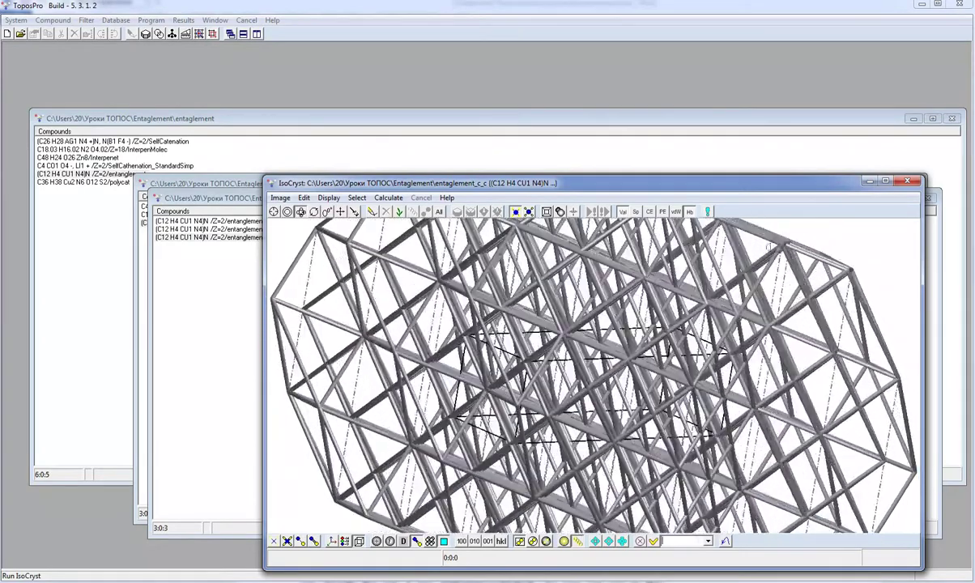
Close the drawing and set ADS options for the selected ring net: Save Simplified Net off, Classification on, Valence None, H bonds At
click(906, 182)
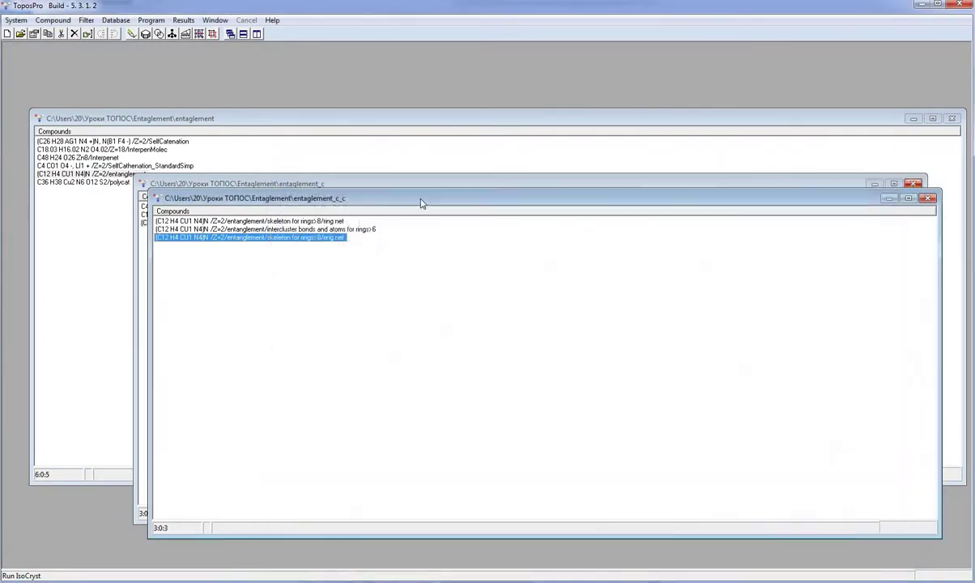
click(185, 33)
click(372, 197)
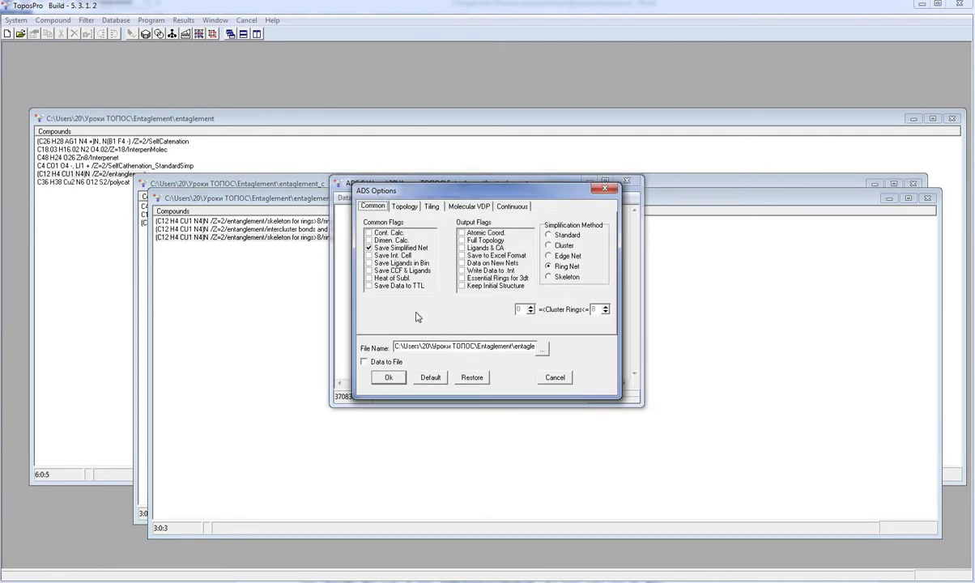
click(368, 248)
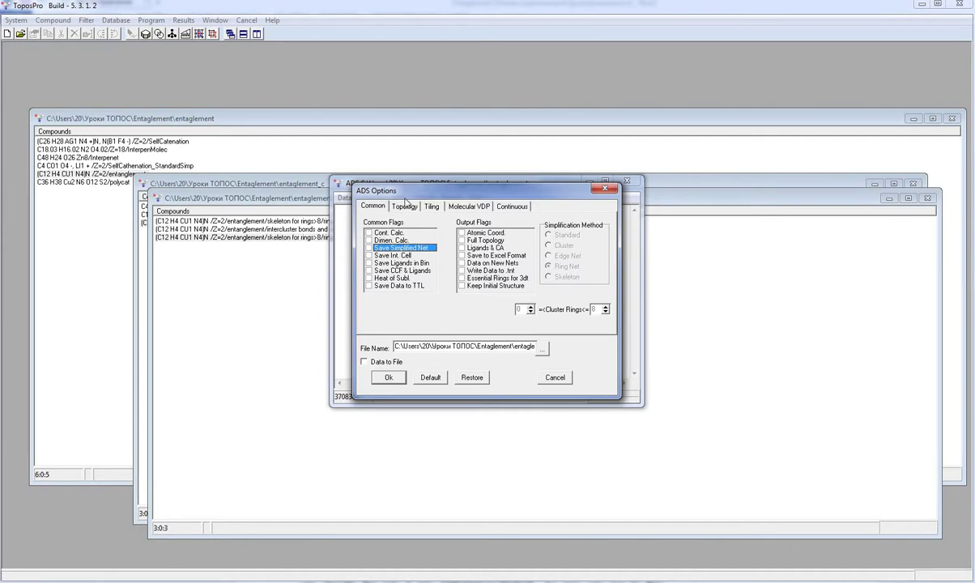
click(404, 205)
click(369, 263)
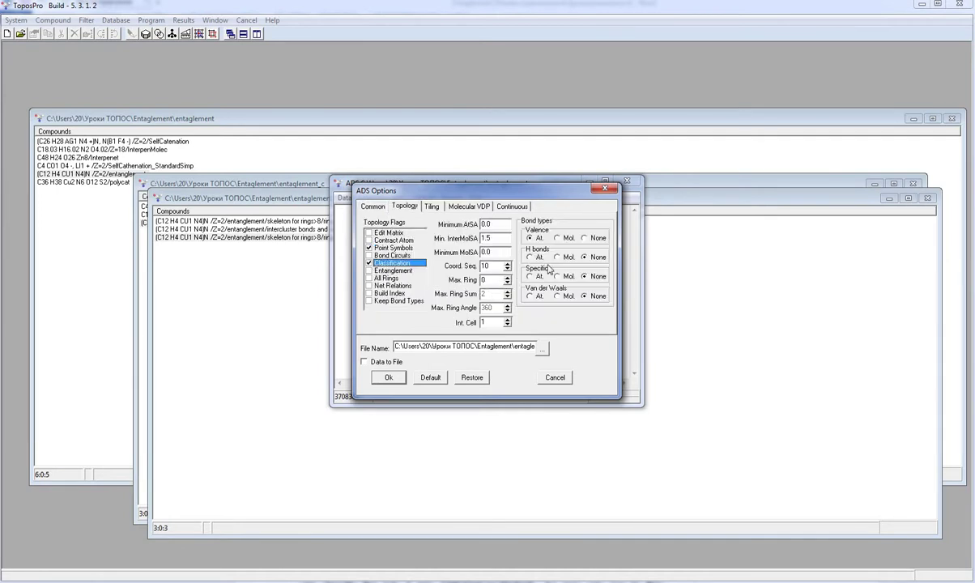
click(586, 238)
click(530, 257)
click(387, 378)
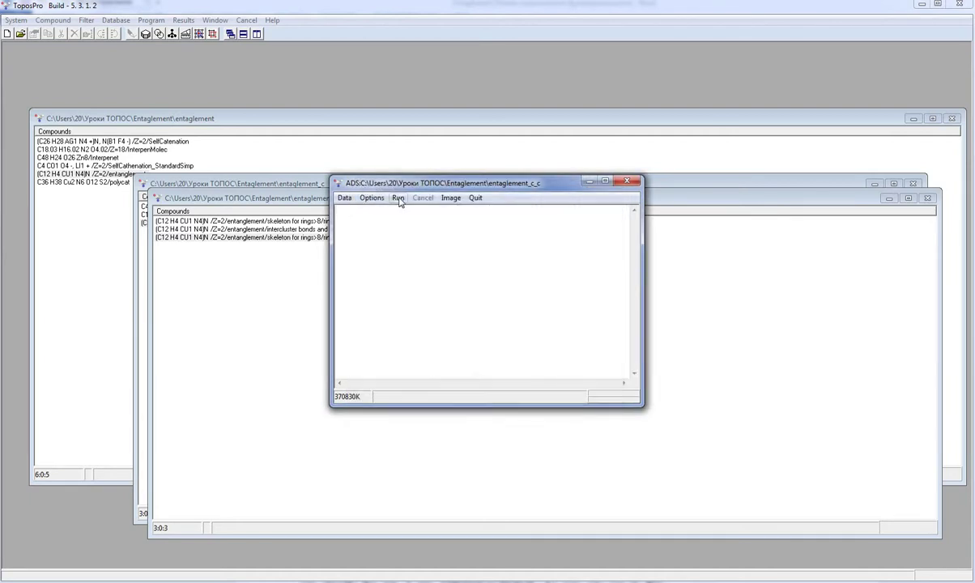
Run the ADS classification of the ring net with all atoms as central atoms, and discard the calculation output
right_click(409, 254)
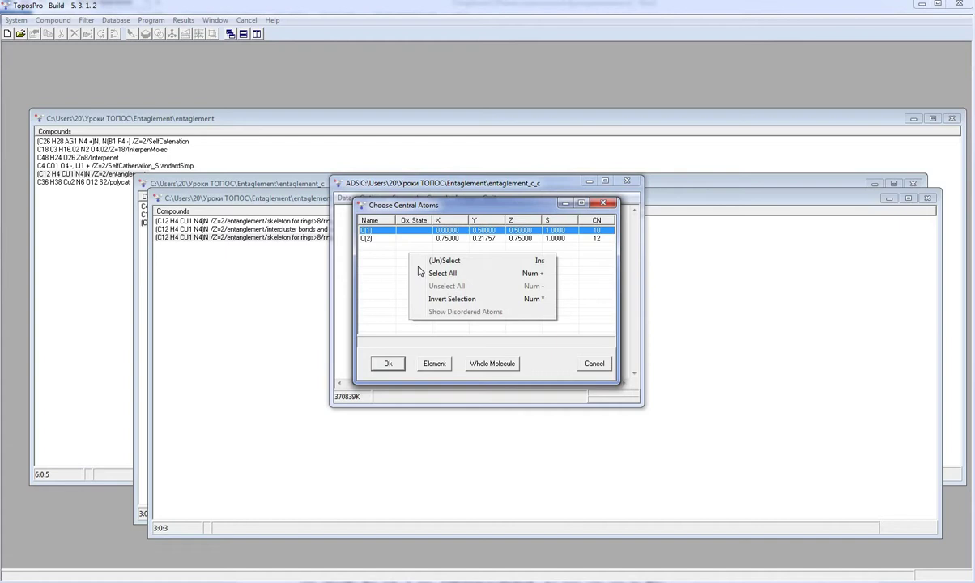
click(418, 273)
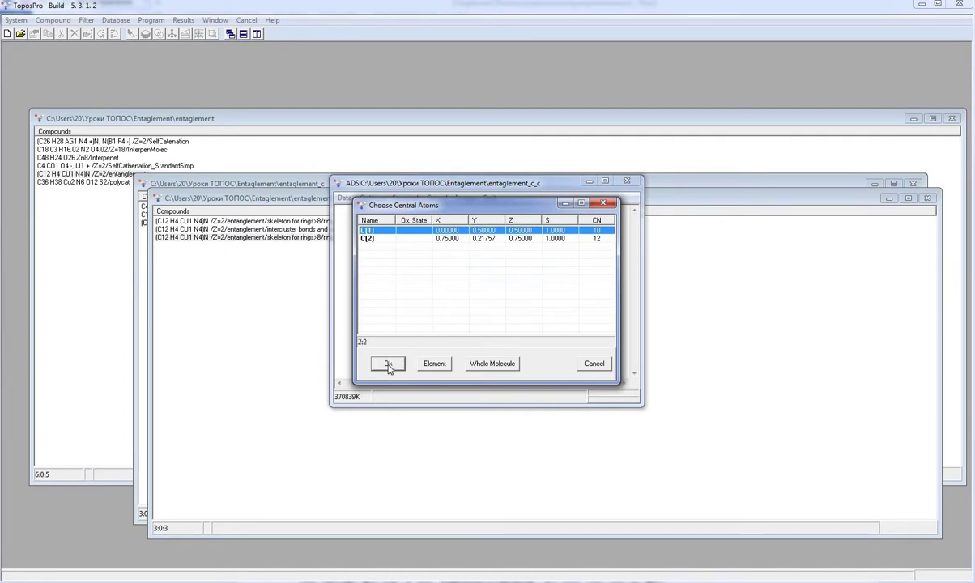
click(387, 363)
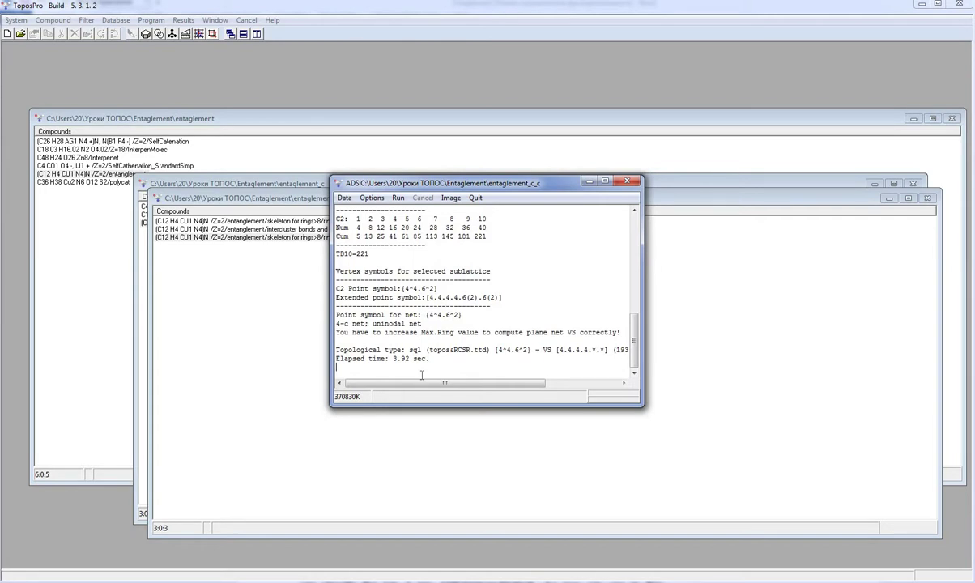
click(475, 197)
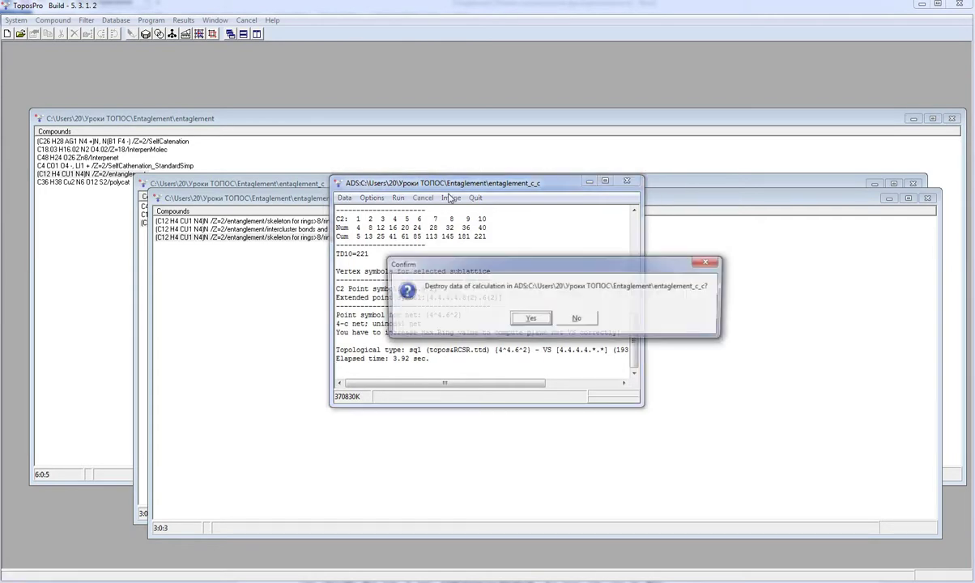
click(499, 300)
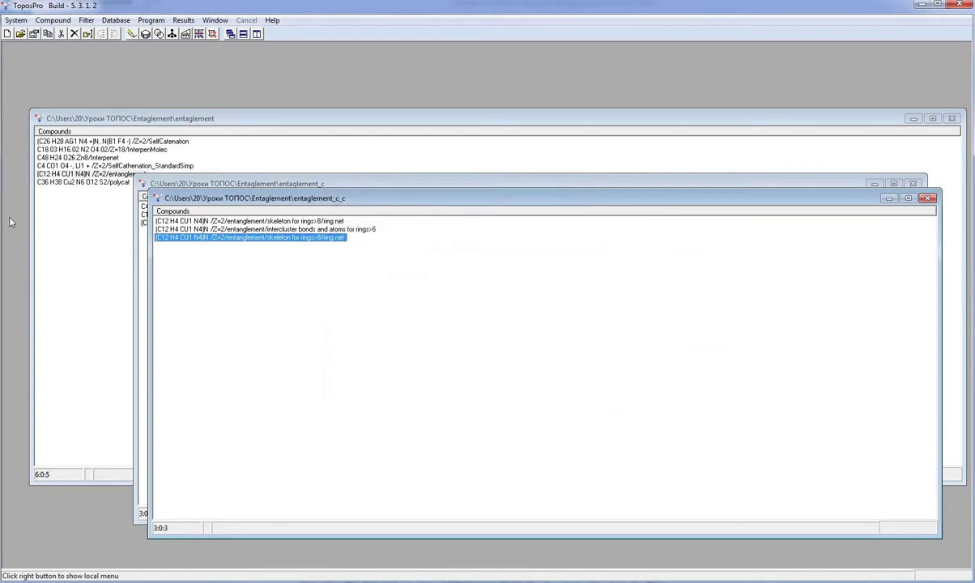
Select the entanglement compound in the entaglement database and set ADS to save its simplified net with the Standard method
click(42, 173)
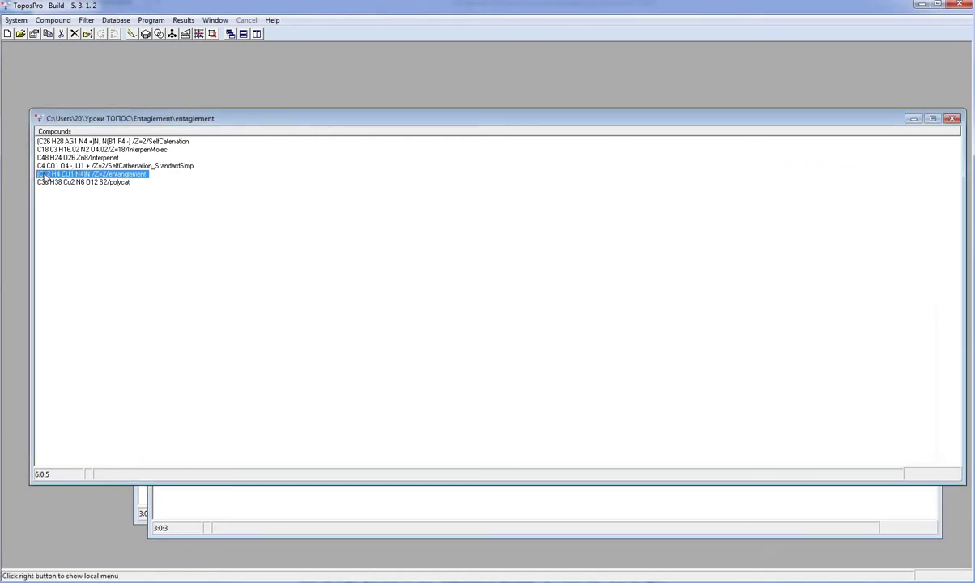
click(199, 34)
click(365, 196)
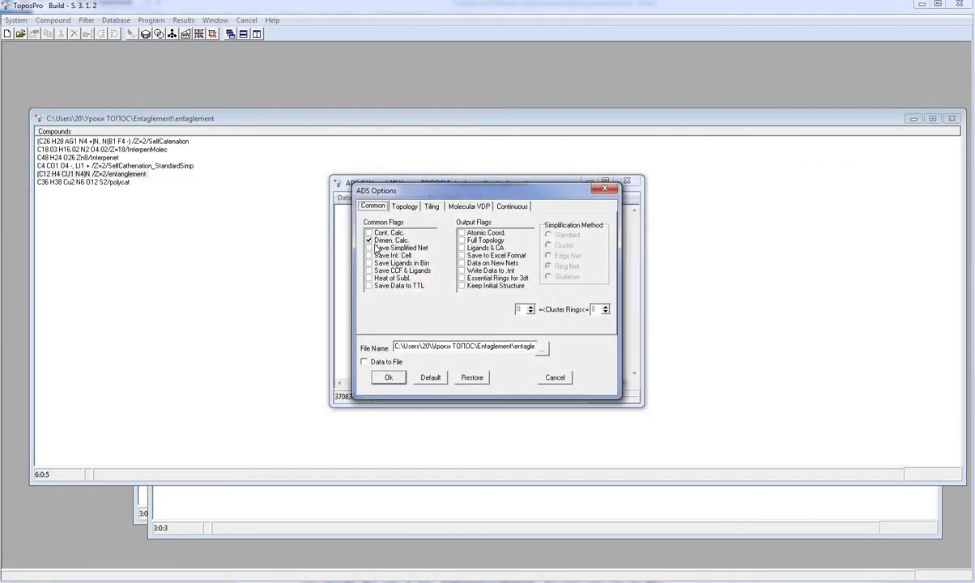
click(373, 248)
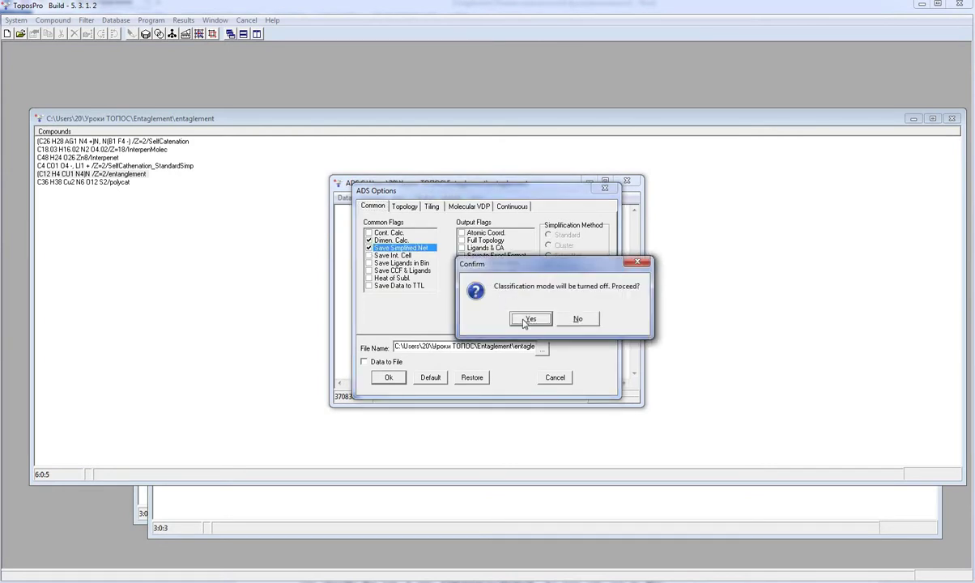
click(528, 319)
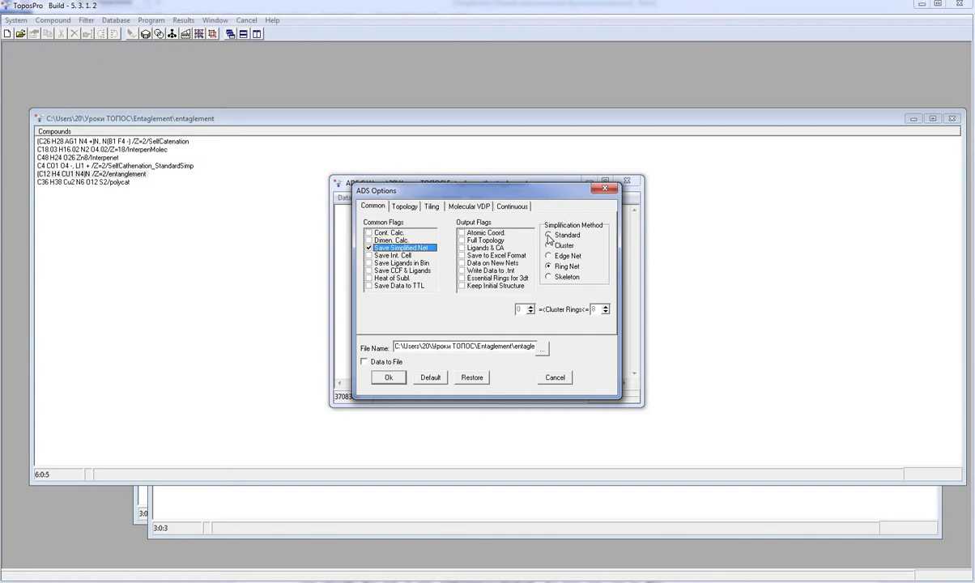
click(548, 236)
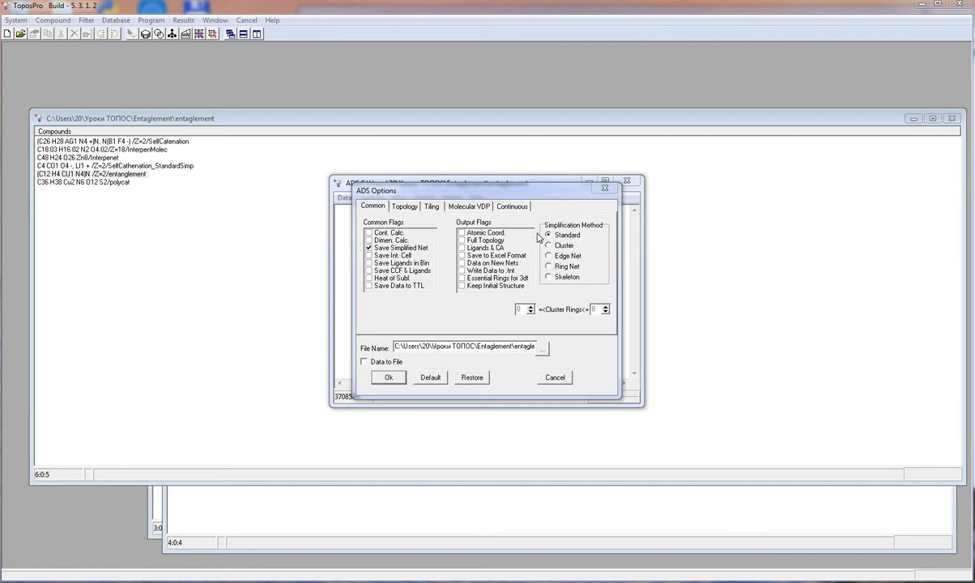
click(388, 377)
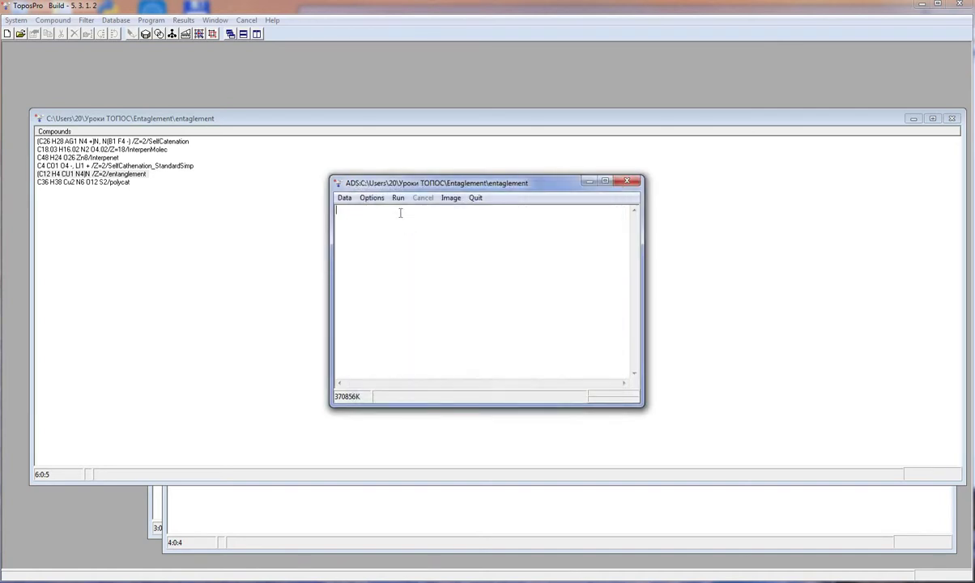
Run the standard simplification, reload the entaglement_c database, and choose the metal atoms as central atoms by element
click(397, 197)
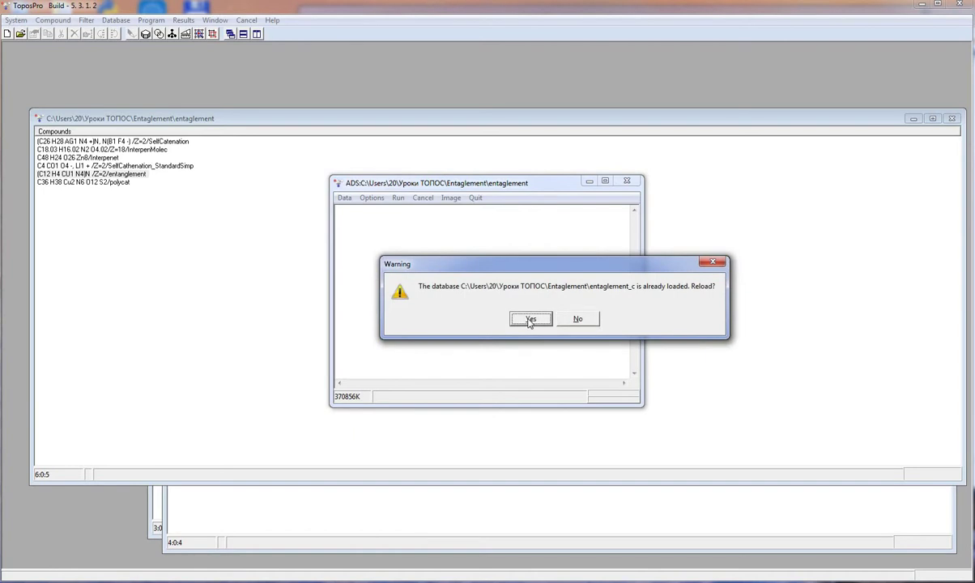
click(529, 319)
right_click(413, 310)
click(419, 347)
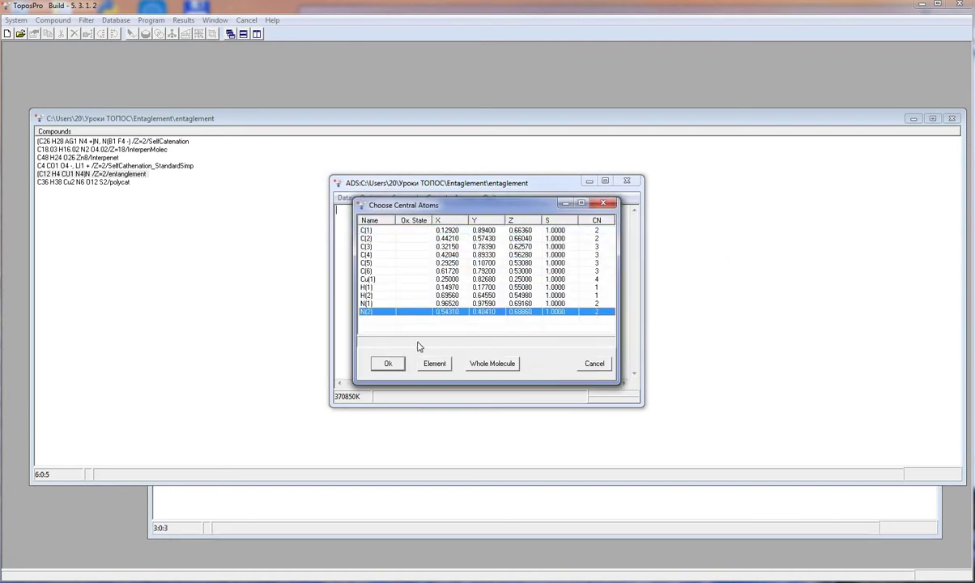
click(434, 362)
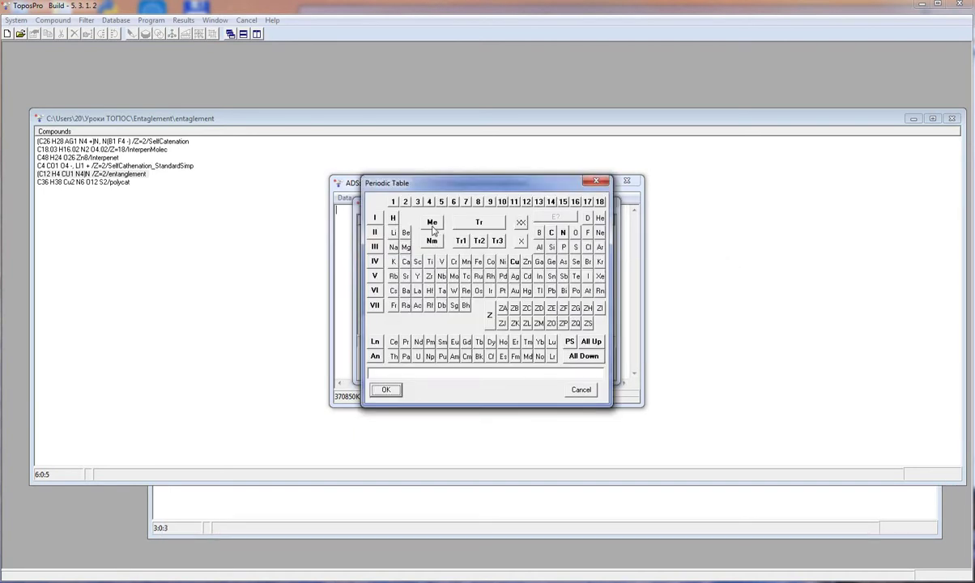
click(386, 390)
click(386, 364)
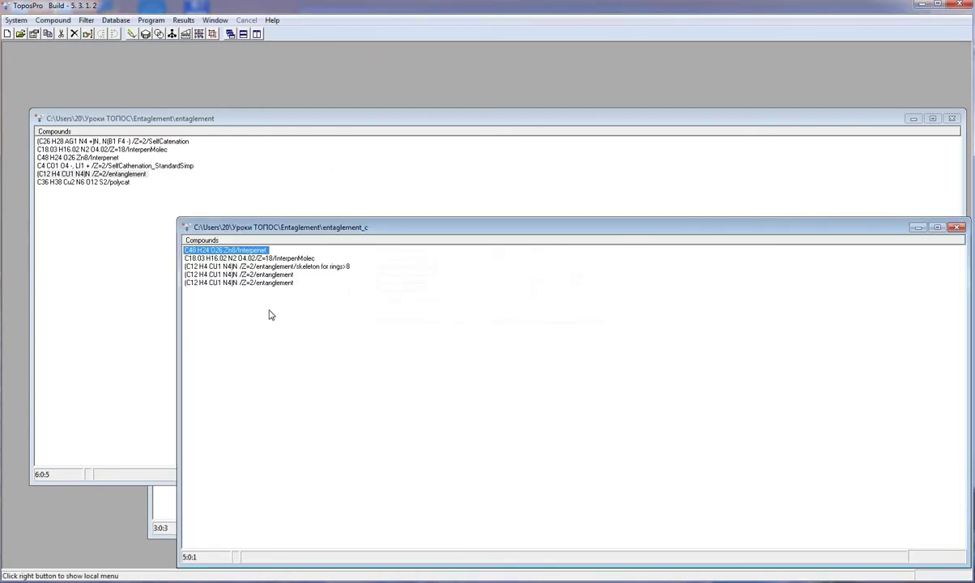
Check the adjacency matrix of the last entanglement compound in the entaglement_c database, and close its crystal data
click(263, 282)
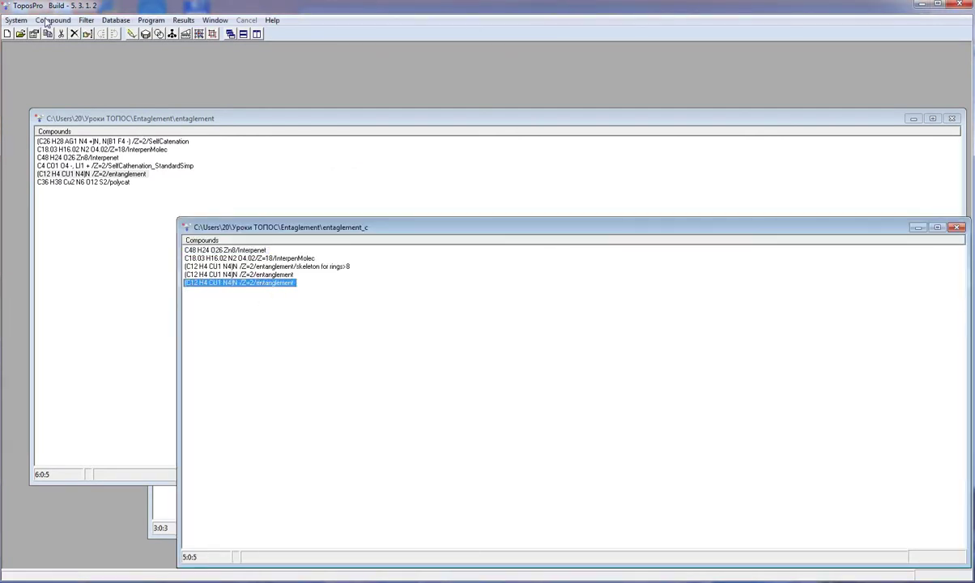
double_click(251, 282)
click(421, 168)
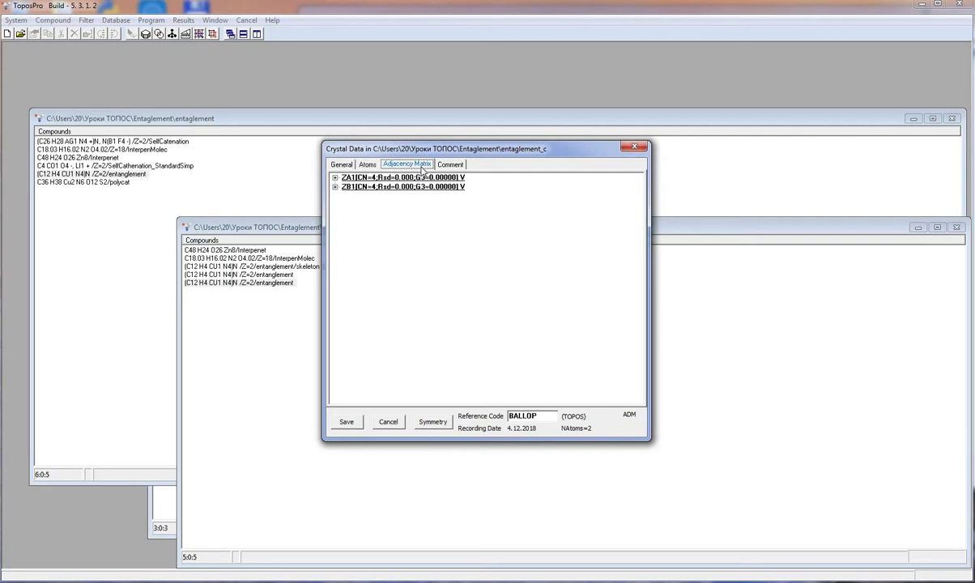
click(634, 148)
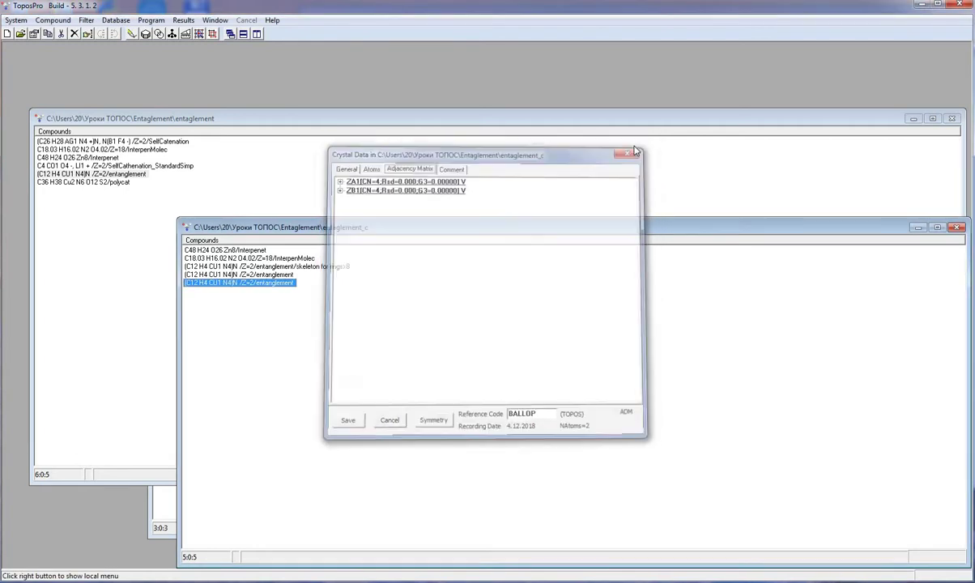
Open ADS for the last entanglement compound in entaglement_c and reset its options to the defaults
click(200, 34)
click(373, 198)
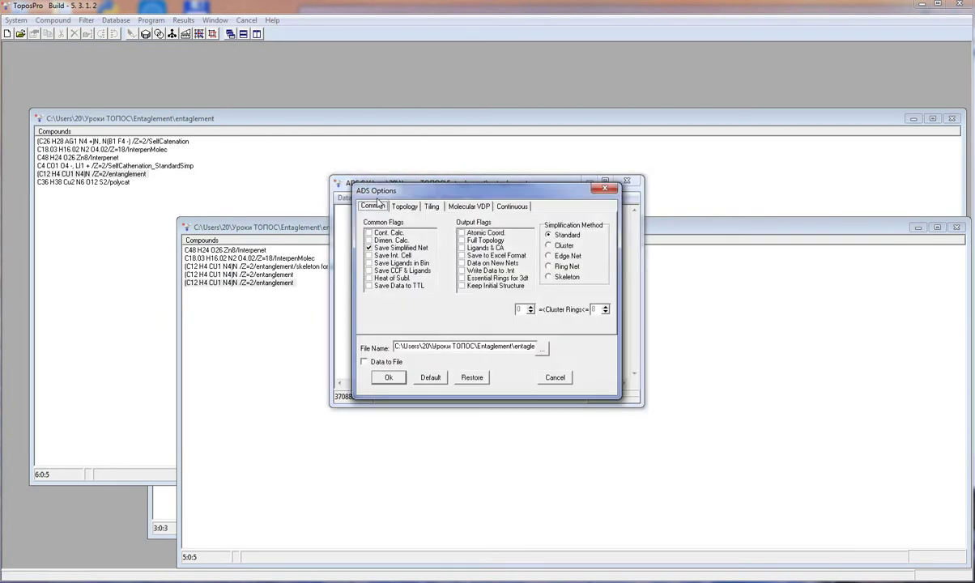
click(421, 379)
click(388, 377)
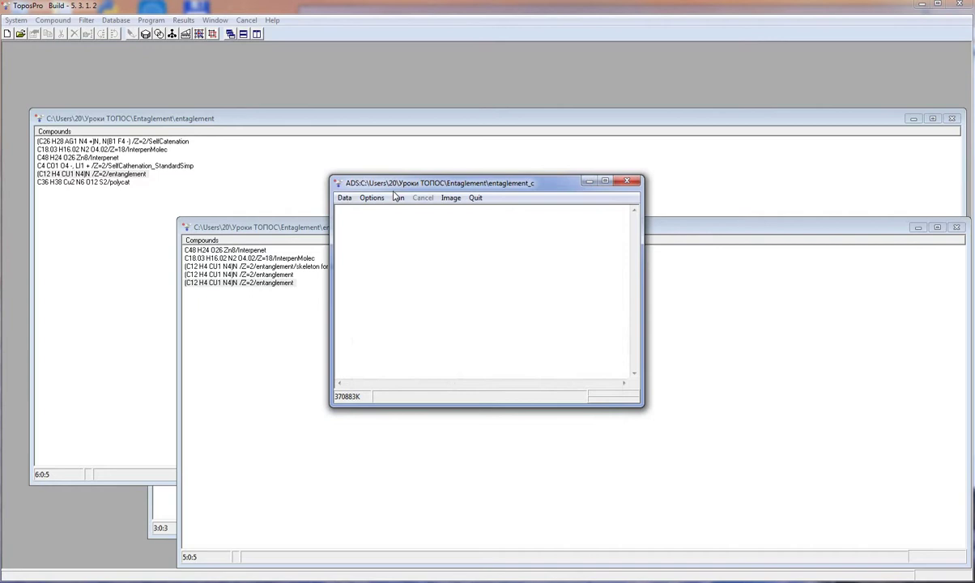
Run the ADS classification of the standard simplified net with all atoms as central atoms, and discard the calculation output
click(397, 198)
right_click(400, 302)
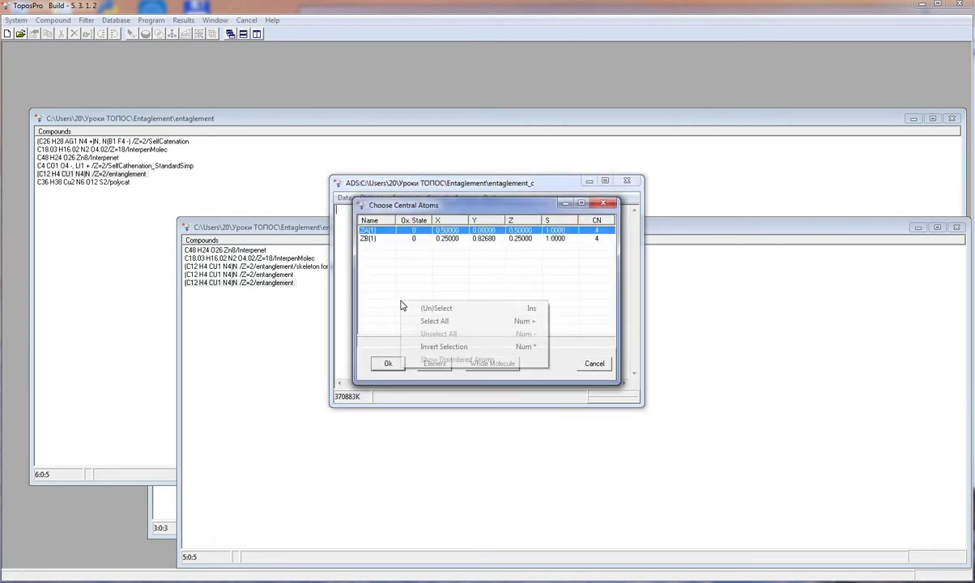
click(419, 321)
click(388, 362)
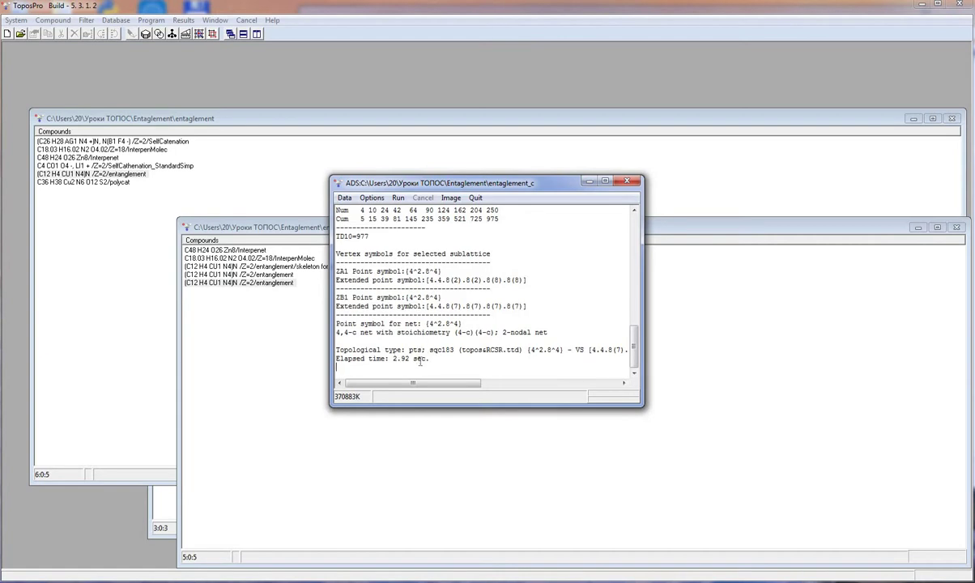
click(626, 184)
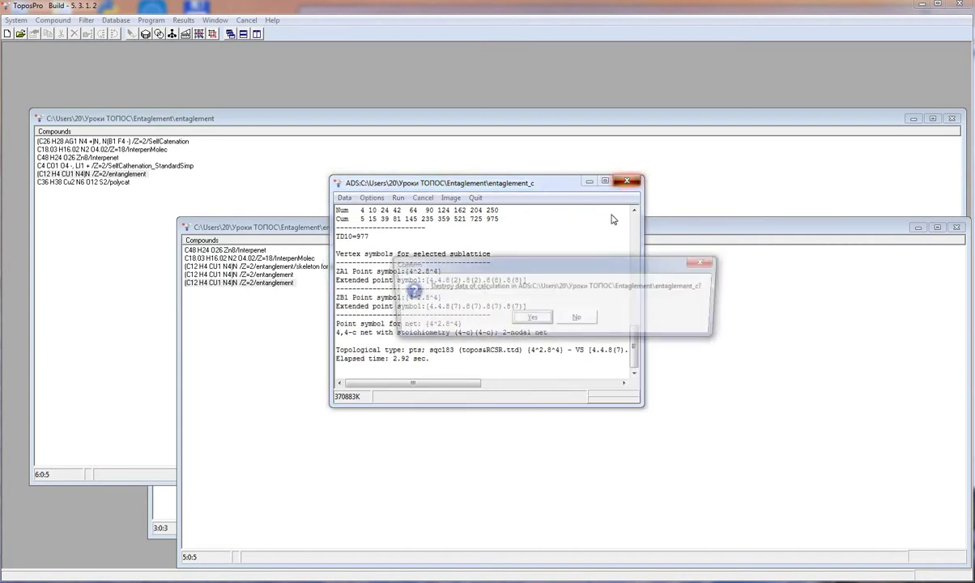
click(515, 309)
Select the entanglement compound in the original entaglement database and set ADS to save its simplified net with the Cluster method
click(101, 173)
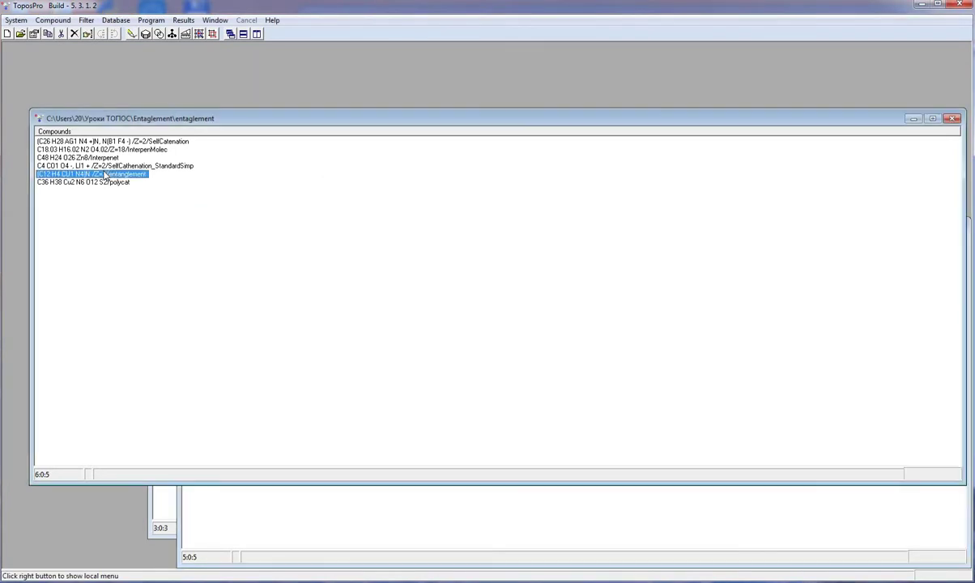
click(185, 33)
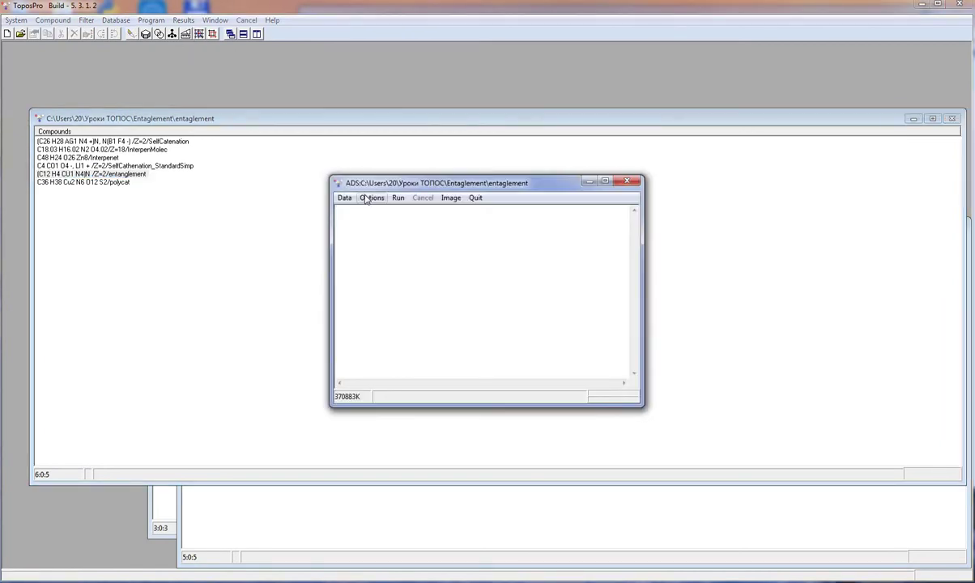
click(370, 198)
click(368, 247)
click(531, 318)
click(548, 245)
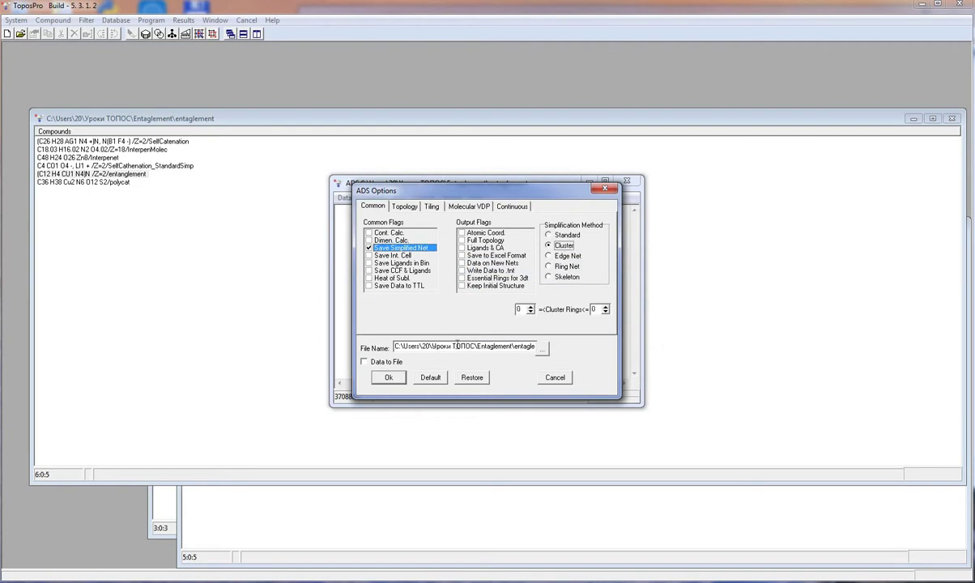
click(388, 377)
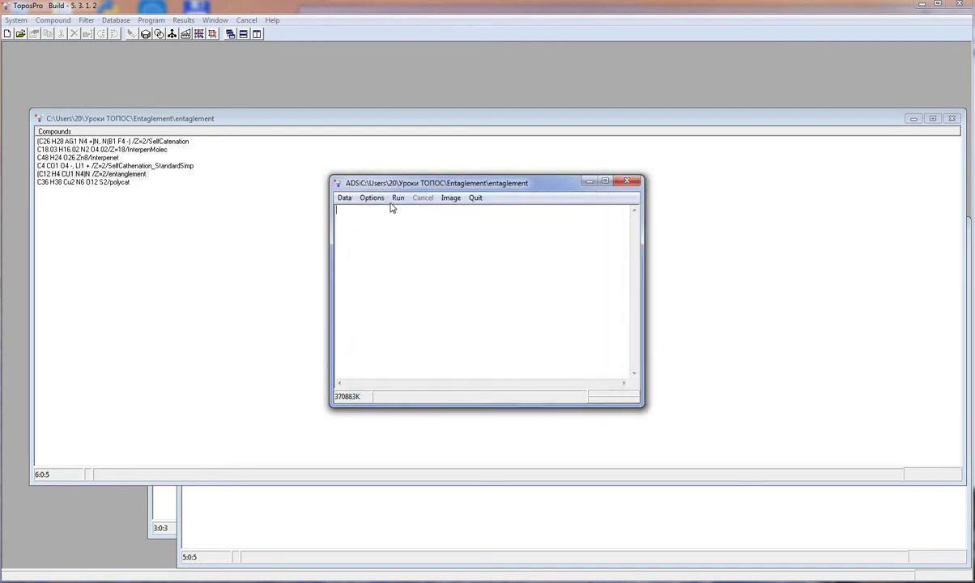
Run the cluster simplification, reload the entaglement_c database, and use all atoms as central atoms
click(397, 198)
click(530, 319)
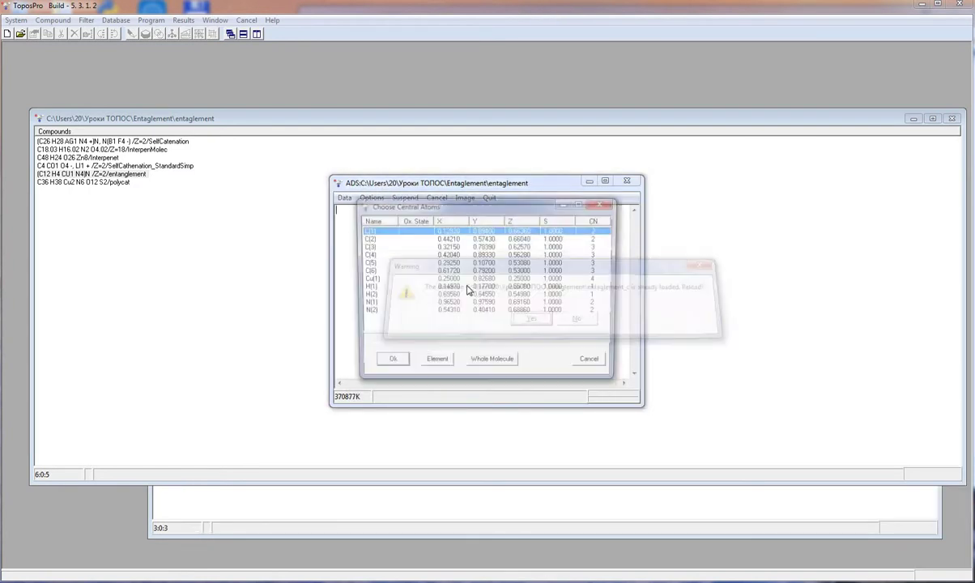
right_click(415, 288)
click(430, 305)
click(387, 364)
Run the ADS Standard simplification with H bonds set to Mol. on entaglement_c's last compound, using Whole Molecule and reloading entaglement_c_c
click(167, 118)
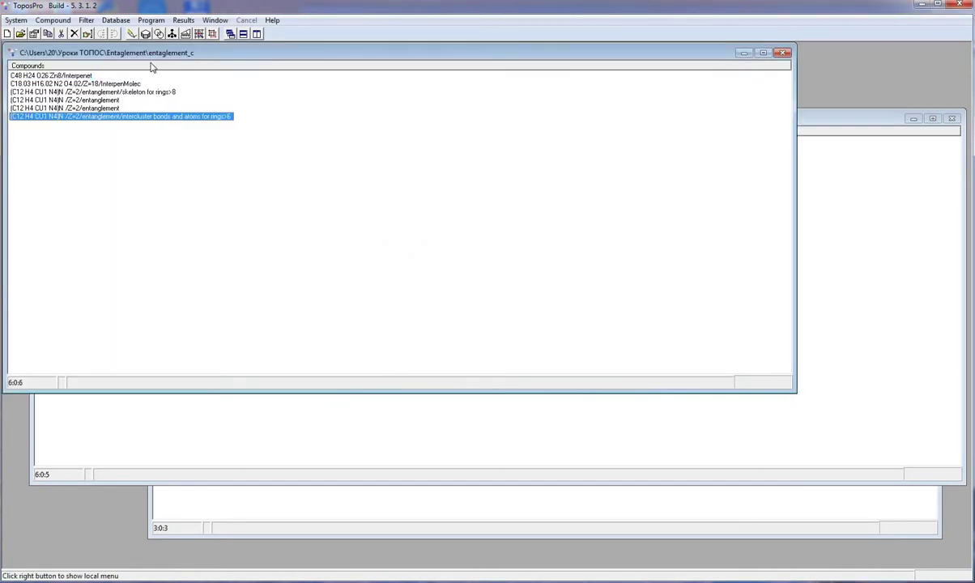
click(187, 34)
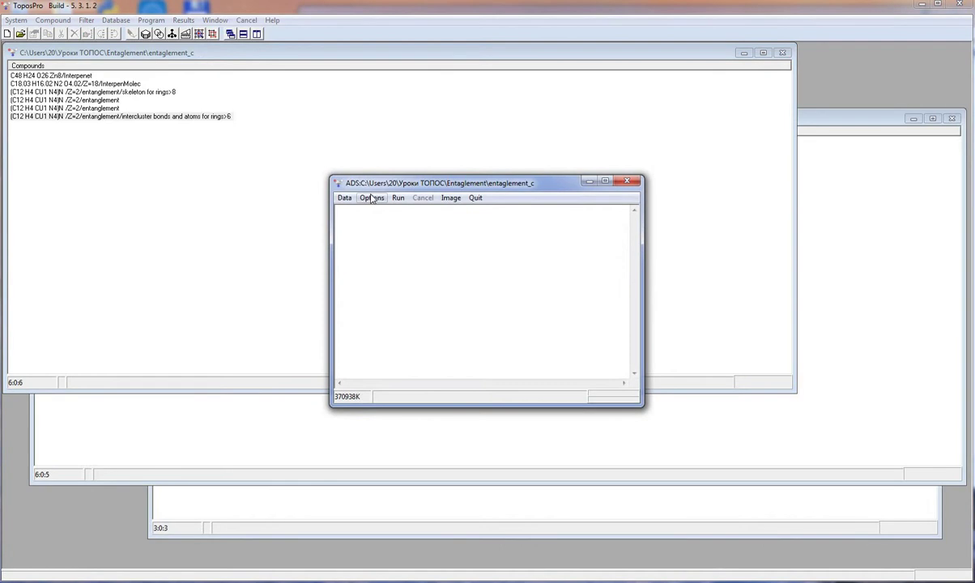
click(368, 197)
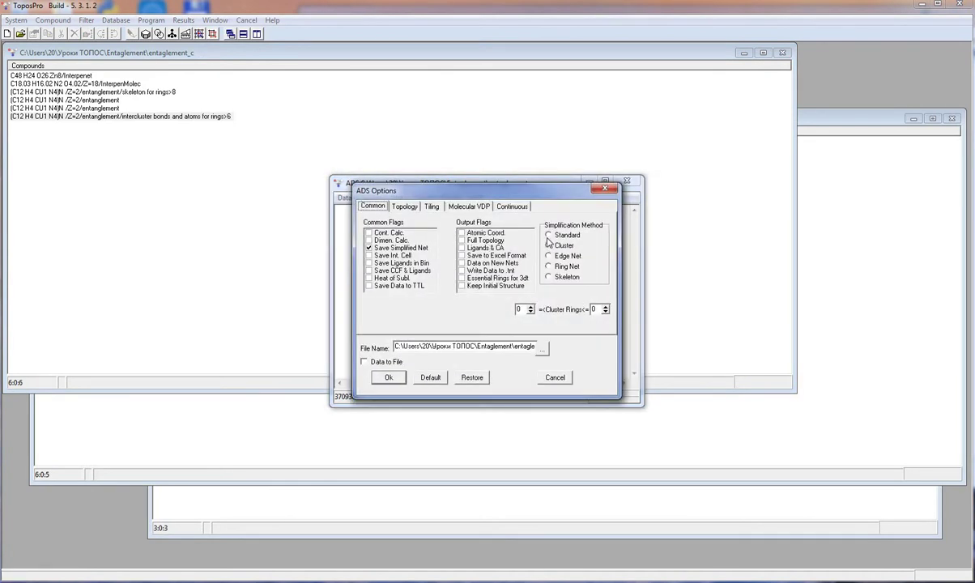
click(404, 206)
click(558, 256)
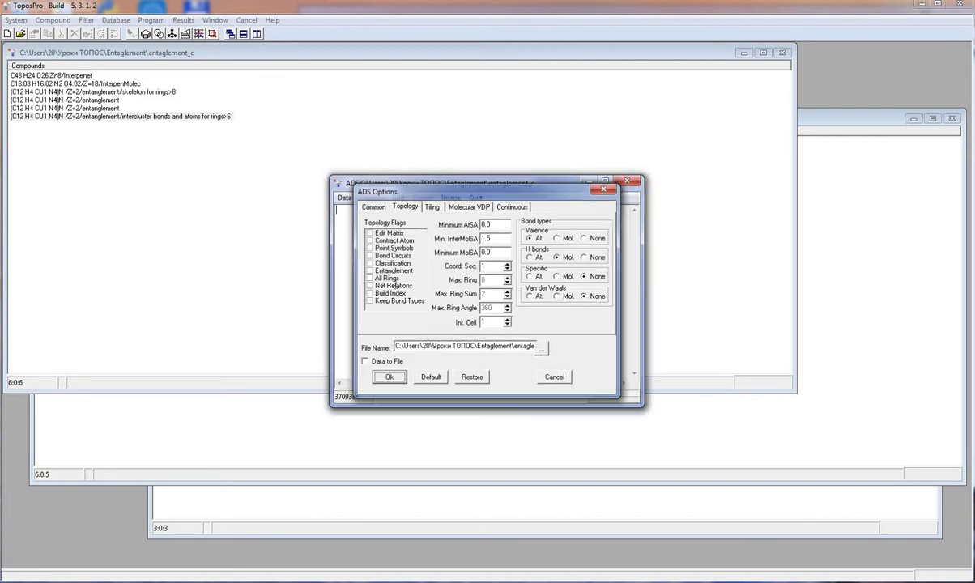
click(389, 378)
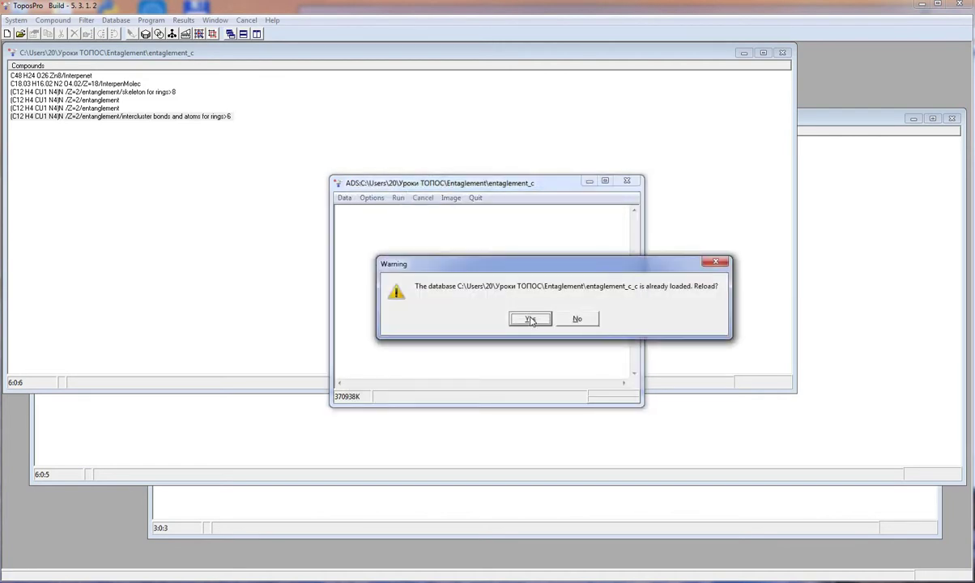
click(530, 317)
click(492, 364)
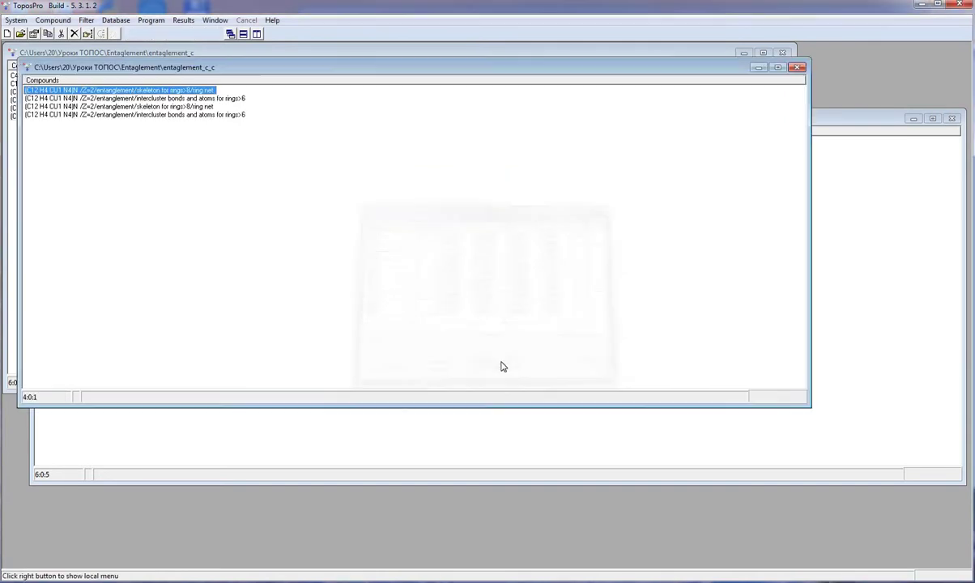
Simplify the adjacency matrix of the last compound in entaglement_c_c, also removing 2-coordinated atoms
click(206, 116)
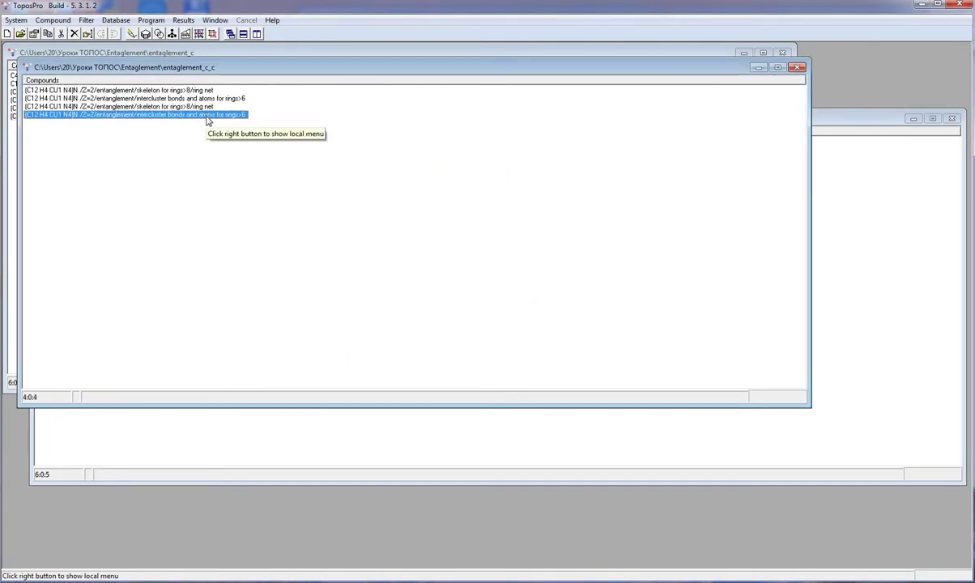
click(53, 19)
mouse_move(73, 179)
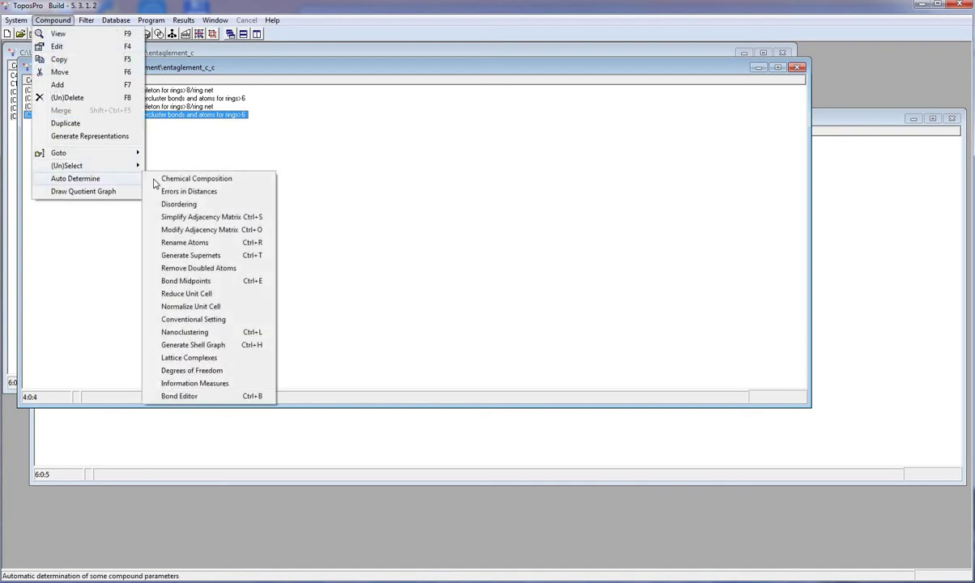
click(203, 217)
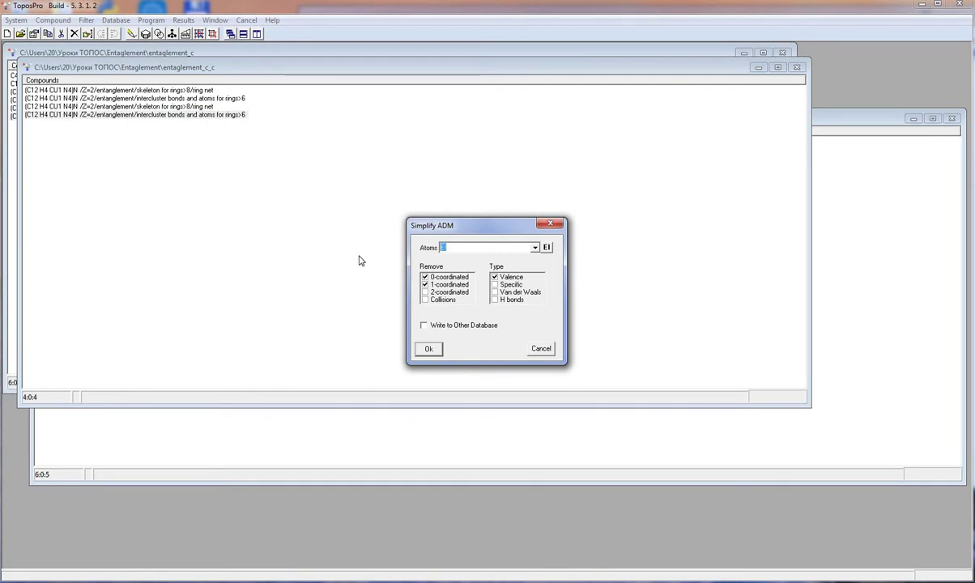
click(425, 293)
click(432, 351)
click(498, 320)
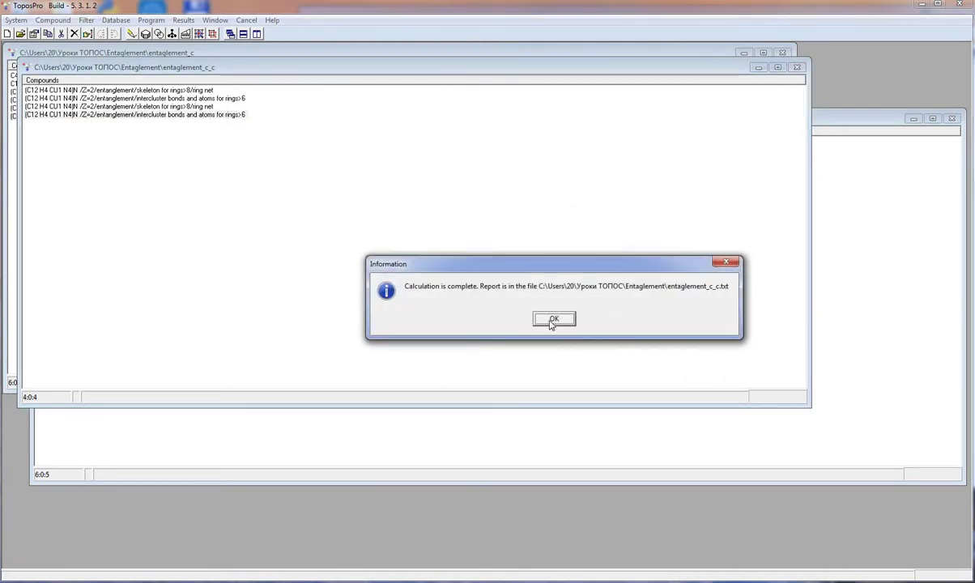
click(552, 320)
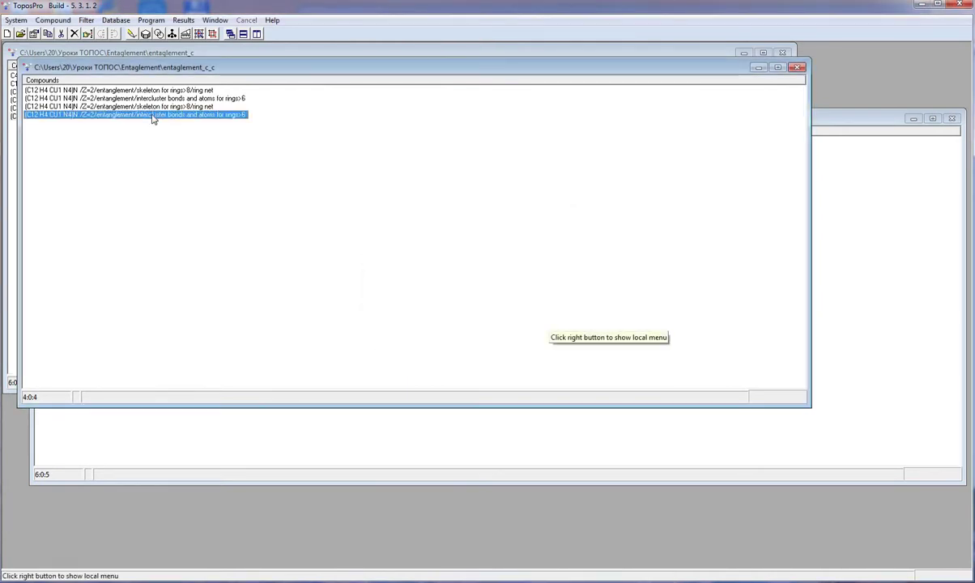
Open ADS for the simplified compound in entaglement_c_c and reset its options to the defaults
click(199, 34)
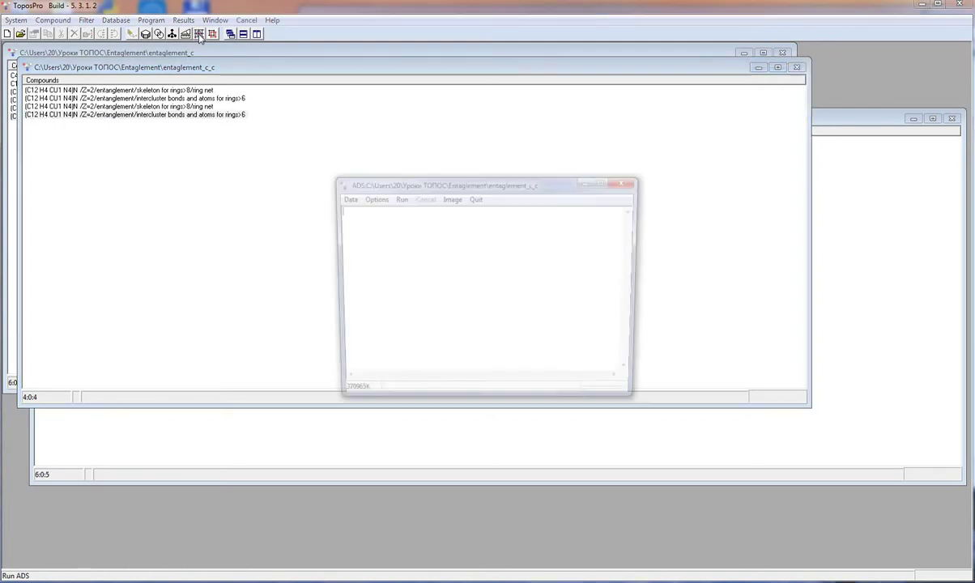
click(375, 200)
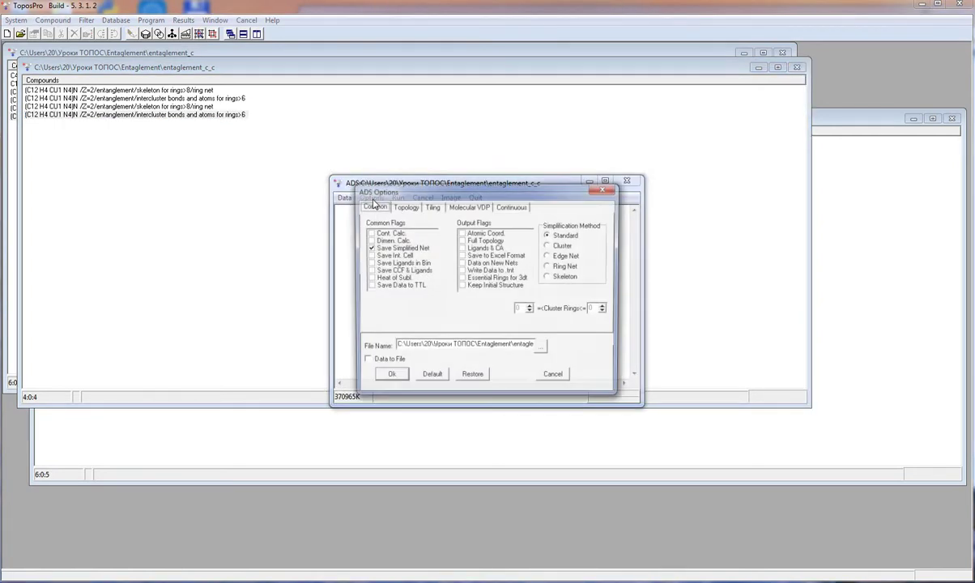
click(432, 378)
click(402, 379)
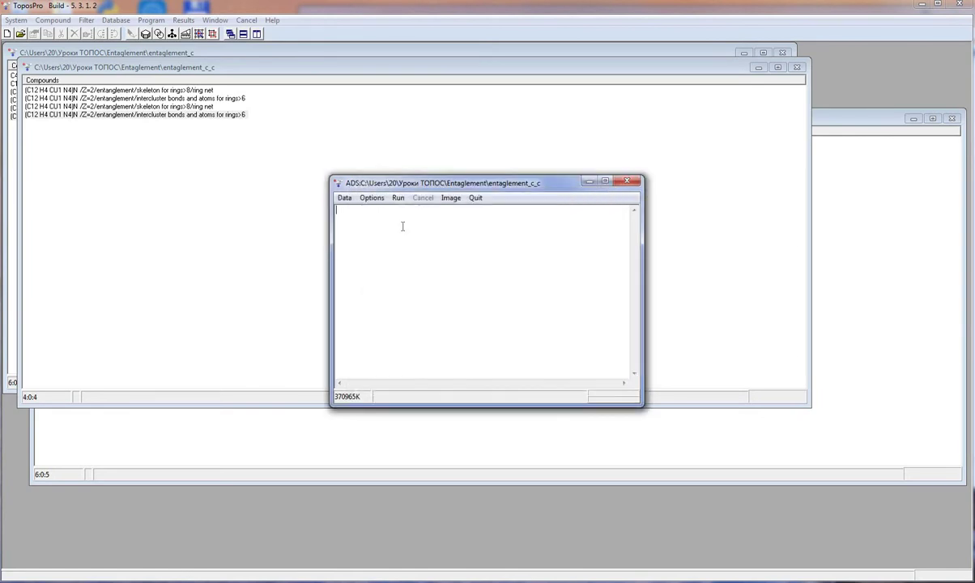
Run the topological classification of the cluster-simplified net with all atoms as central atoms, and discard the calculation output
click(376, 199)
right_click(389, 236)
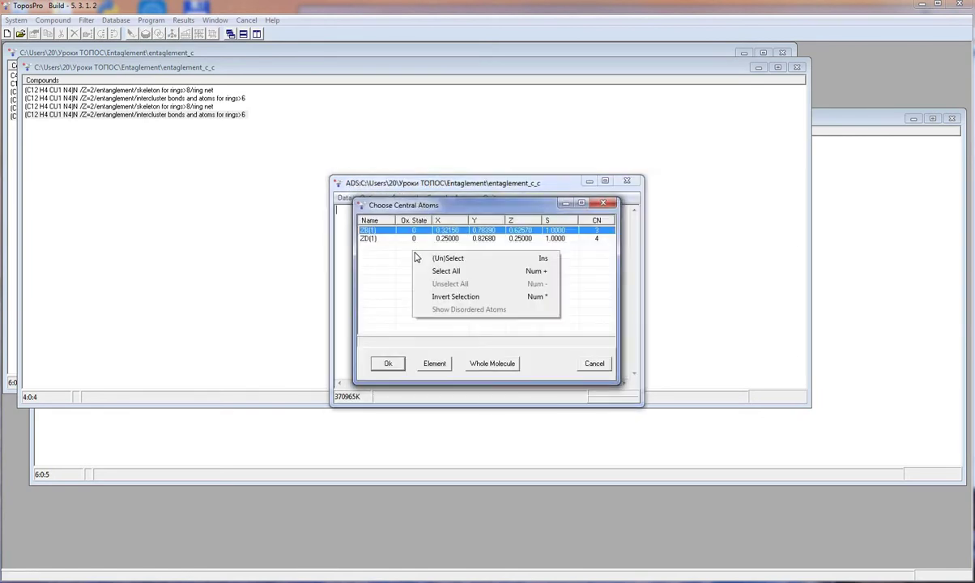
click(397, 257)
click(389, 365)
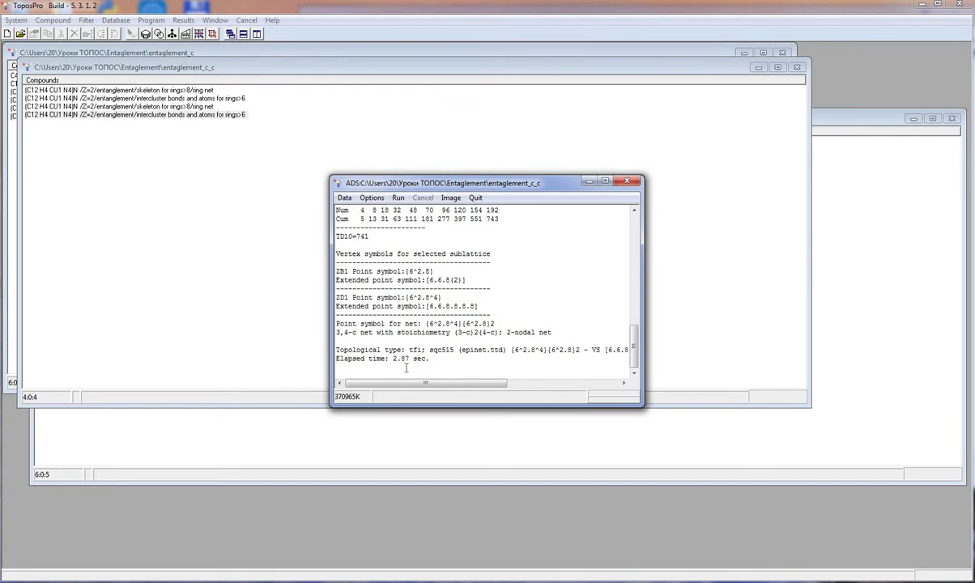
click(627, 182)
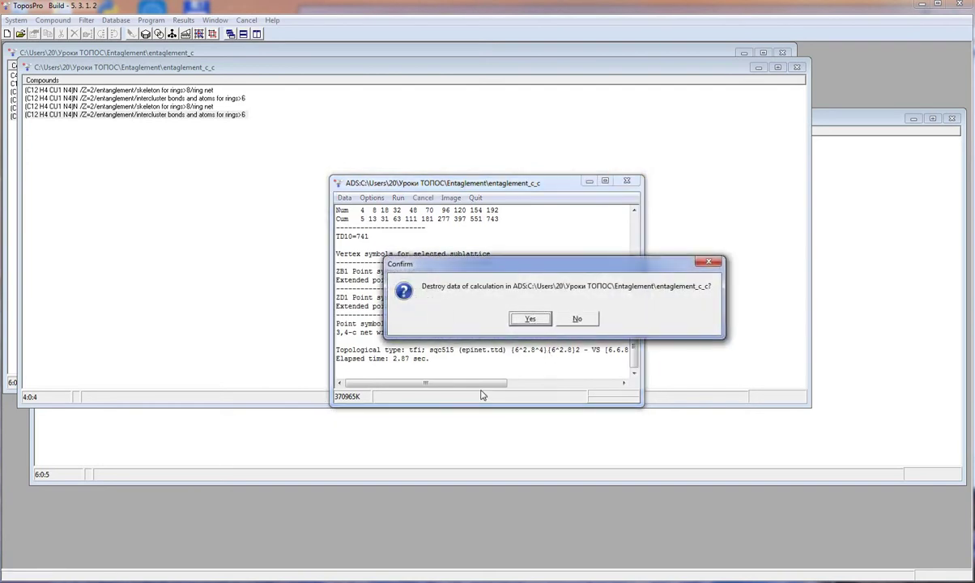
key(Return)
Open ADS for the polycat compound in the entaglement database and set it to save the simplified net with the Skeleton method, ring limit 8
click(399, 456)
click(121, 183)
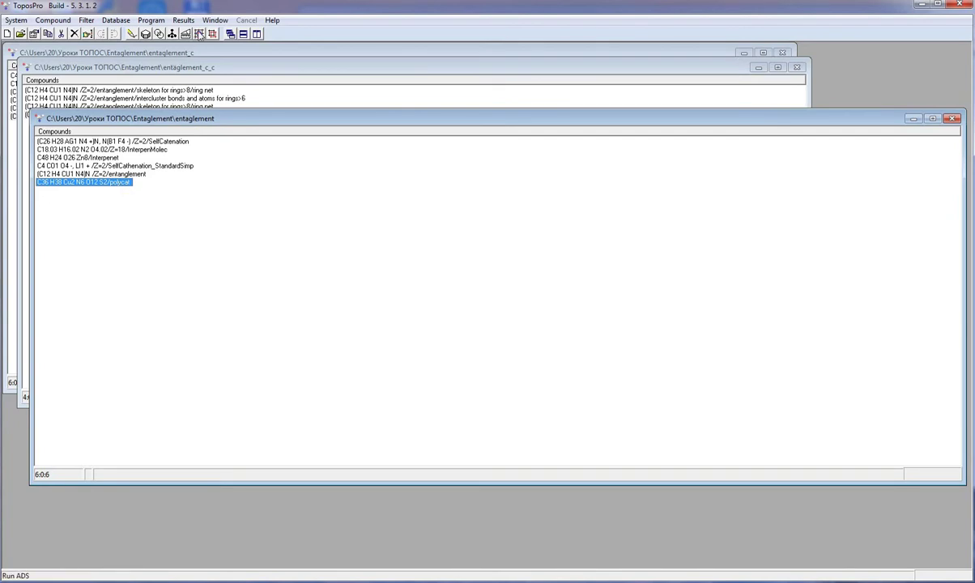
click(199, 35)
click(377, 197)
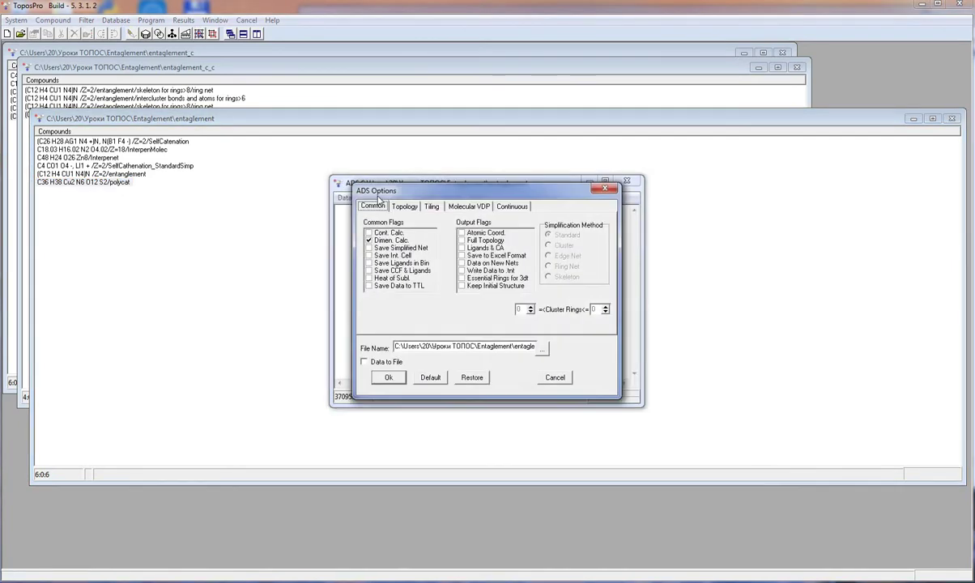
click(369, 248)
click(531, 317)
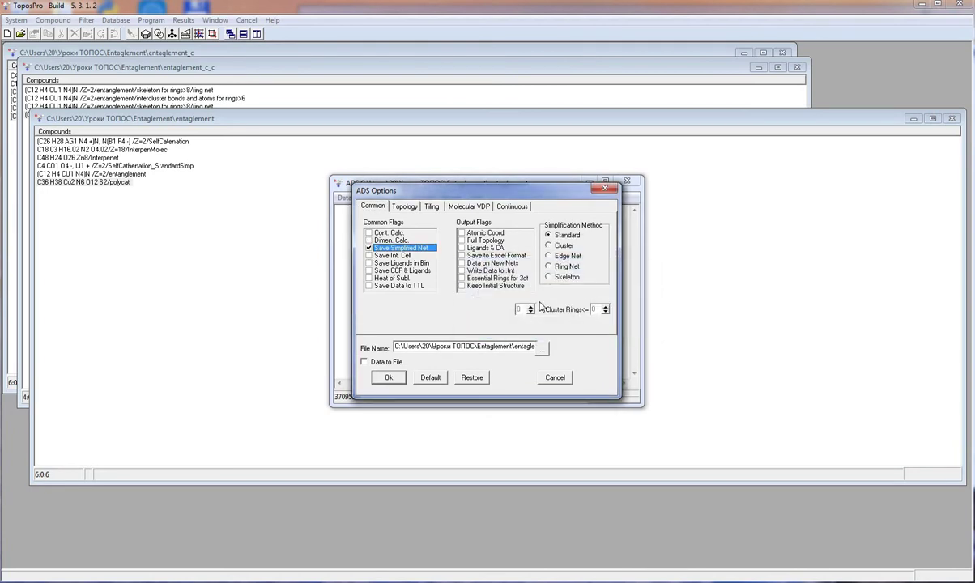
click(549, 276)
drag(595, 310, 570, 315)
click(381, 378)
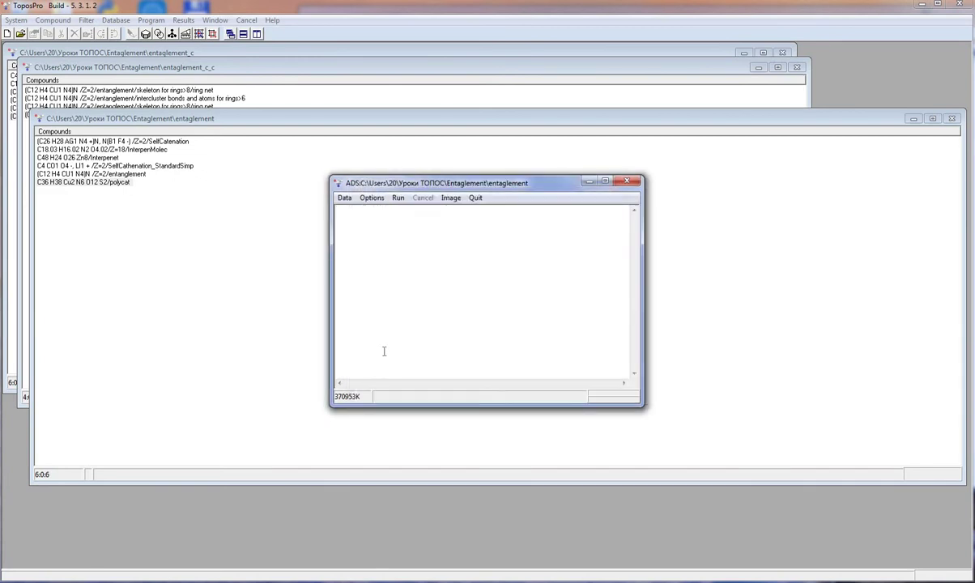
Run the skeleton simplification of the polycat compound, reloading the entaglement_c database and discarding its old calculation data
click(396, 200)
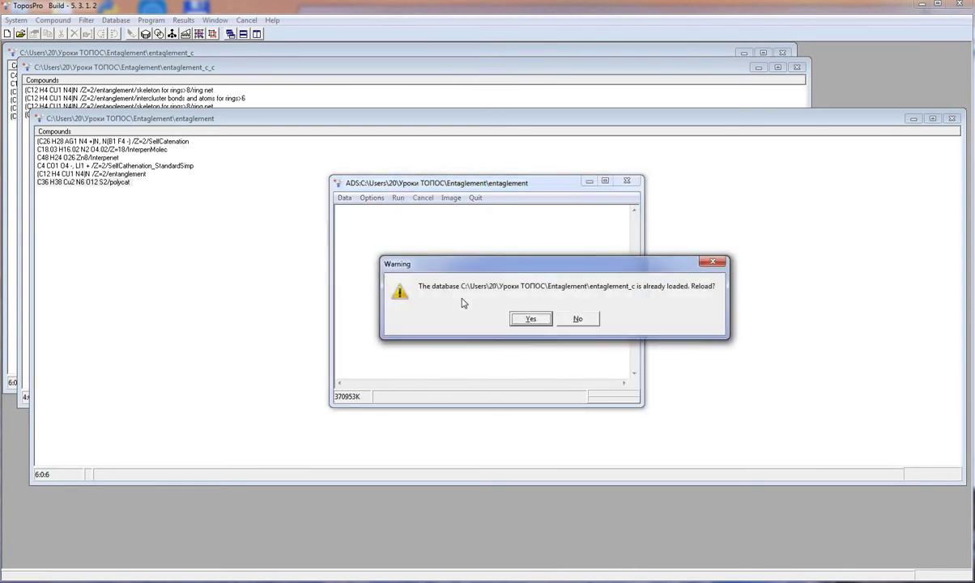
click(529, 318)
click(529, 319)
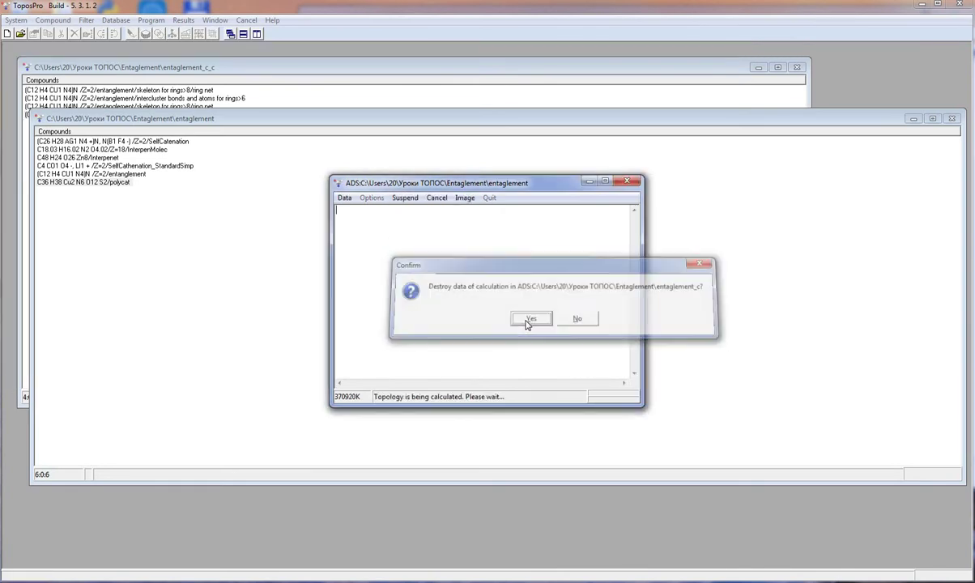
Examine the adjacency matrix of the polycat skeleton compound in entaglement_c and close its crystal data
double_click(103, 155)
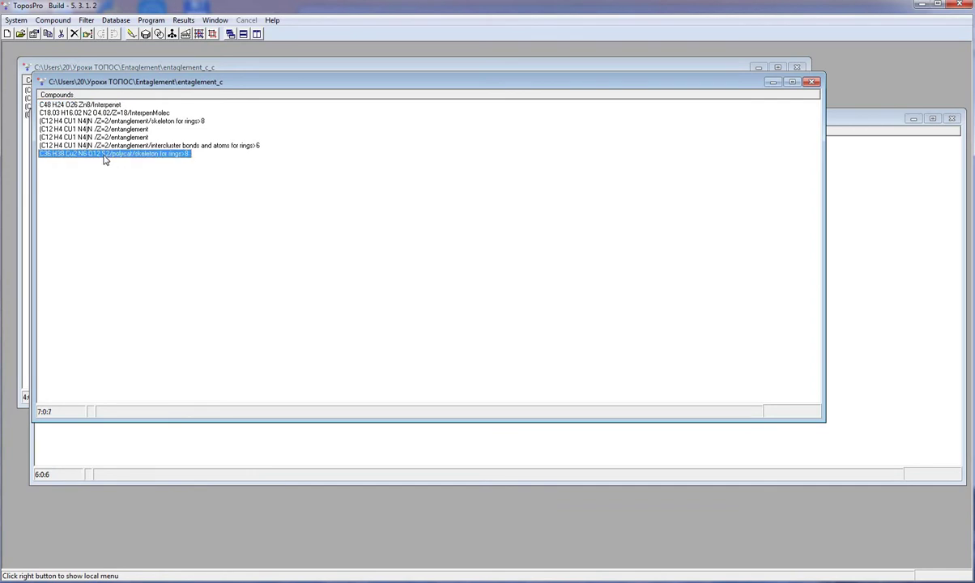
click(406, 164)
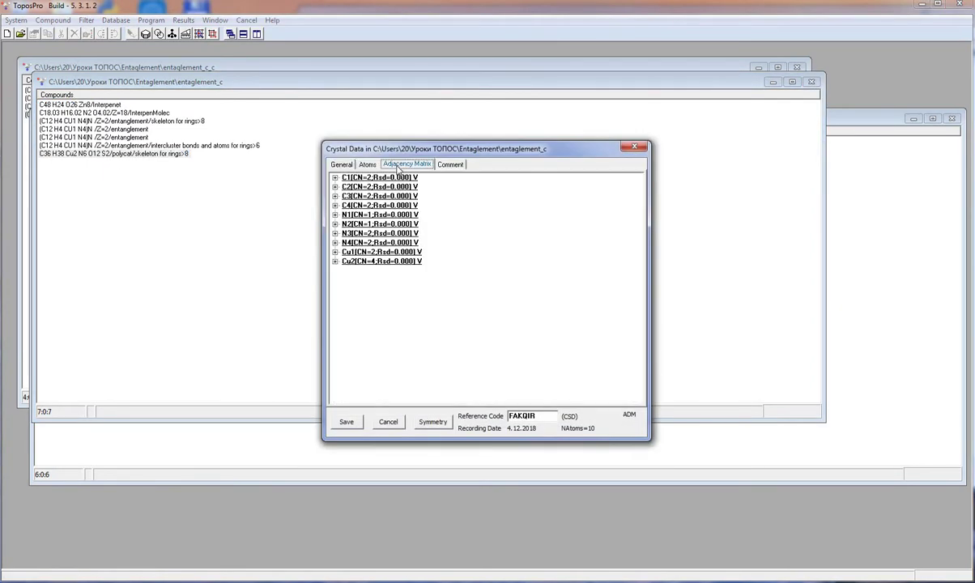
click(634, 146)
Simplify the adjacency matrix of the polycat skeleton compound, also removing 2-coordinated atoms
click(52, 20)
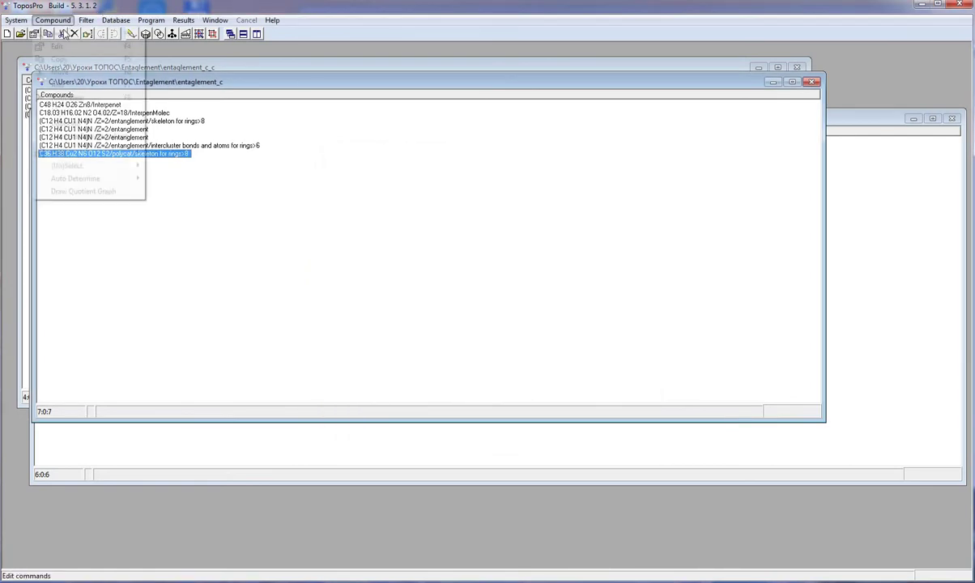
mouse_move(73, 178)
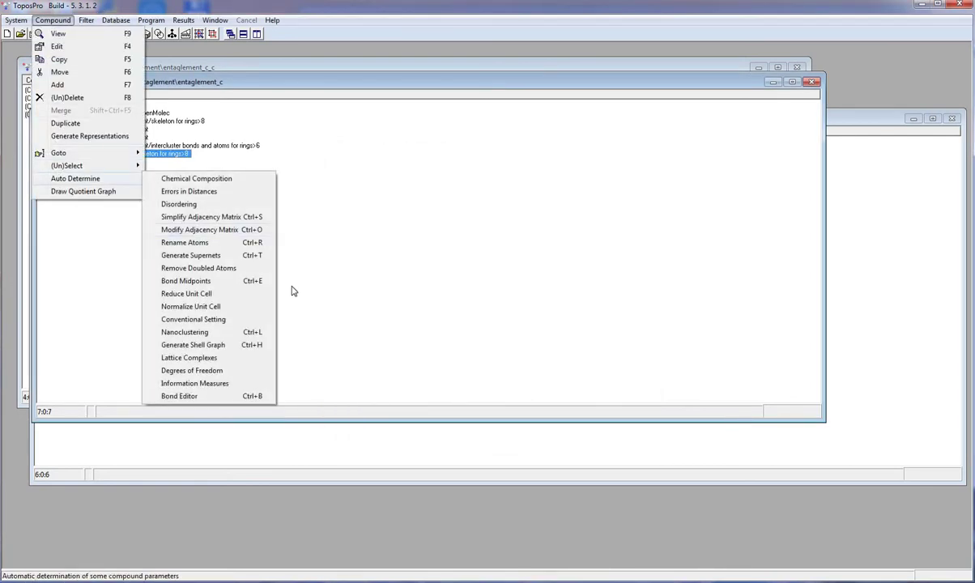
click(212, 217)
click(425, 293)
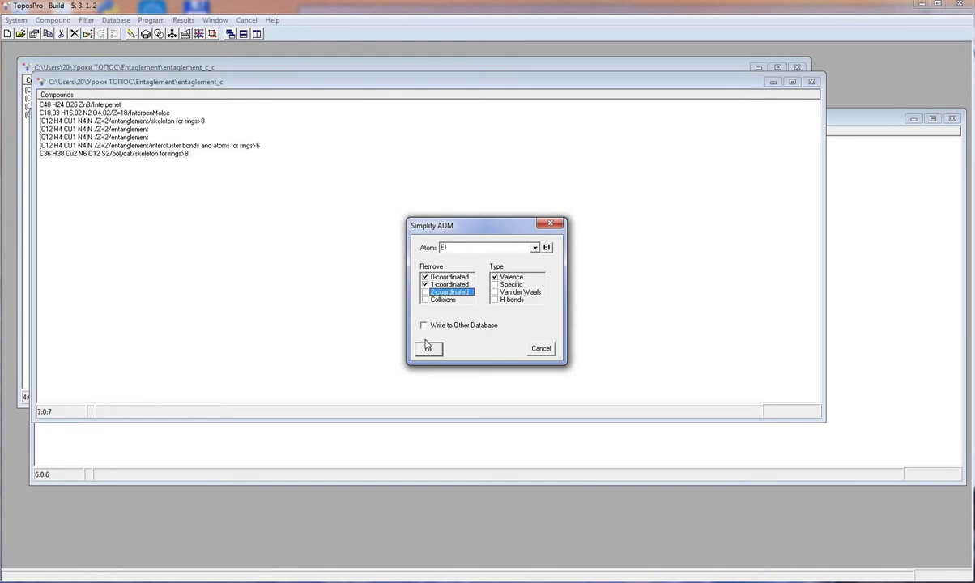
click(428, 351)
click(506, 321)
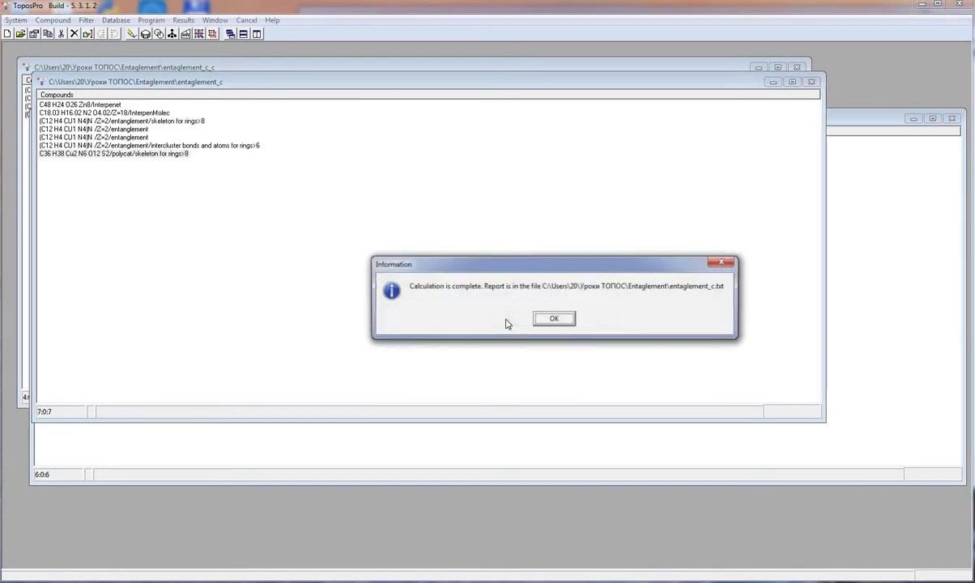
click(545, 321)
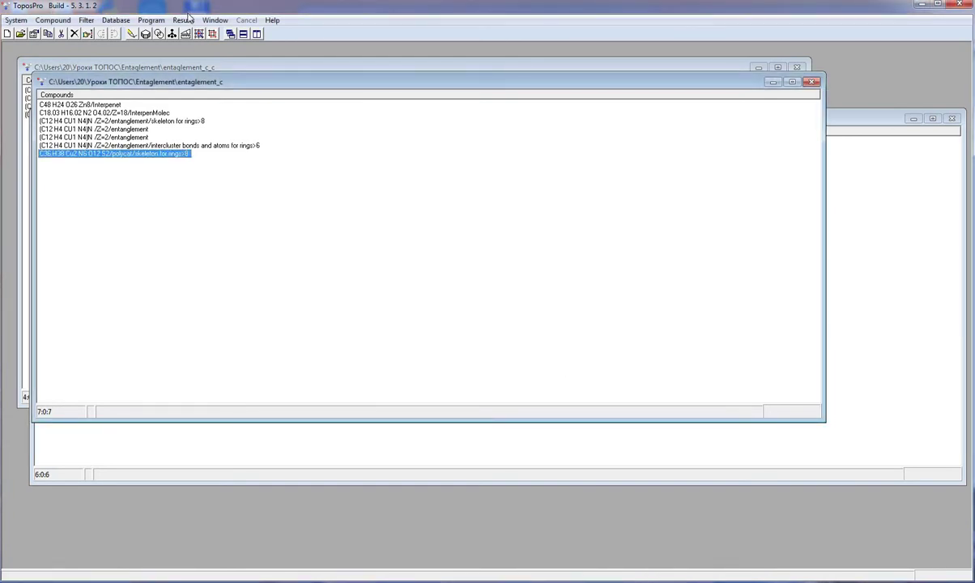
Open ADS for the simplified polycat skeleton, reset its options to the defaults, and enable Entanglement
click(199, 35)
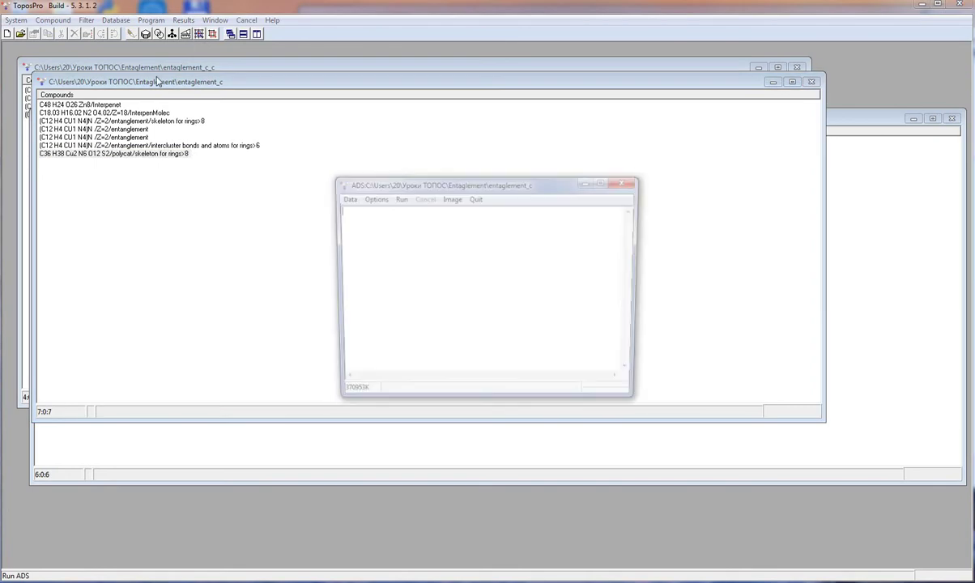
click(372, 198)
click(429, 378)
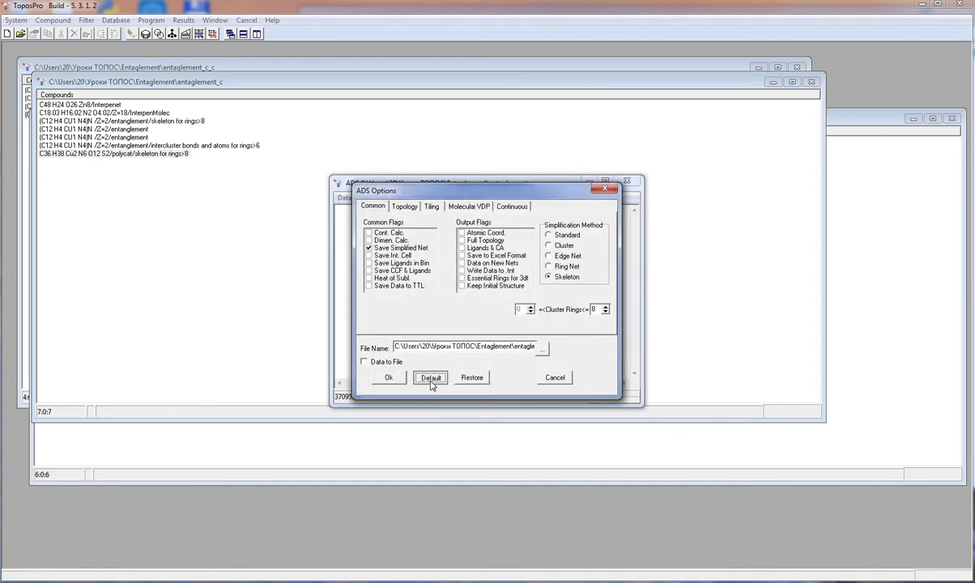
click(395, 205)
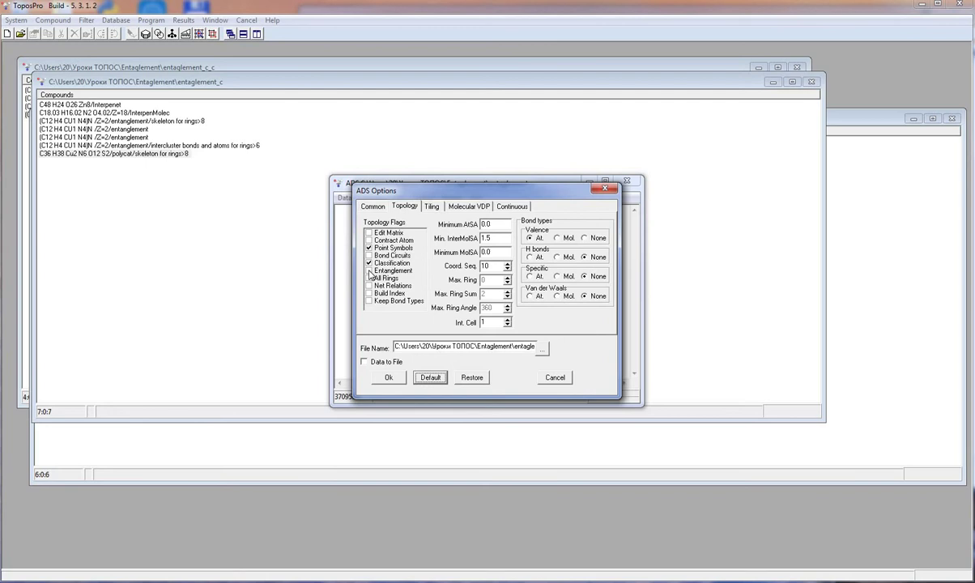
click(384, 271)
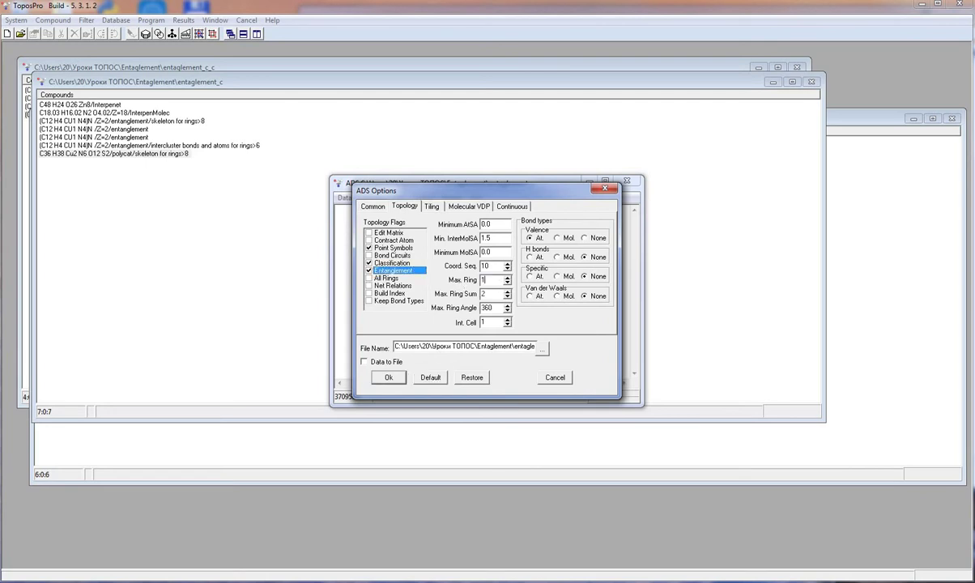
click(388, 377)
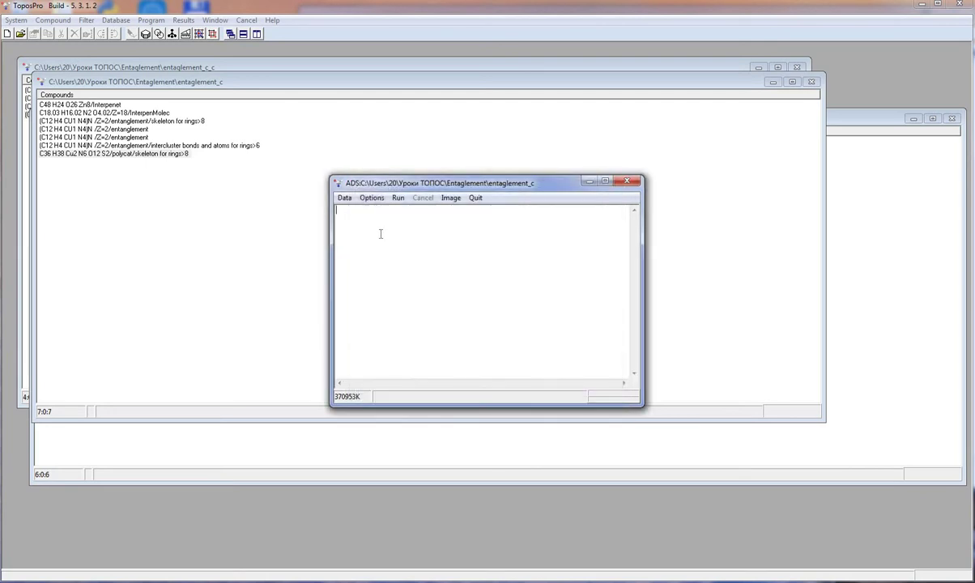
Run the ADS entanglement analysis of the polycat skeleton with all listed atoms chosen as central atoms
click(398, 199)
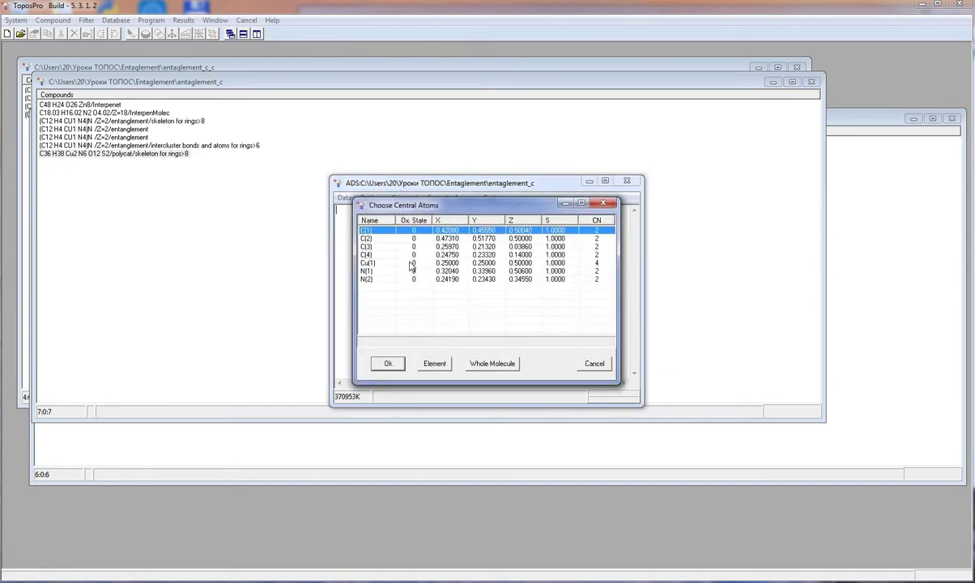
right_click(412, 264)
click(433, 283)
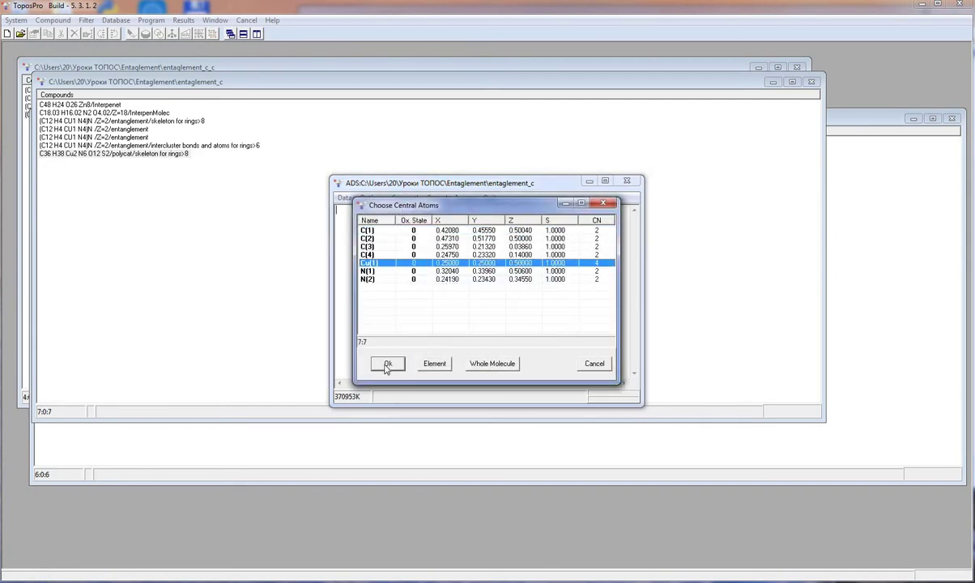
click(388, 363)
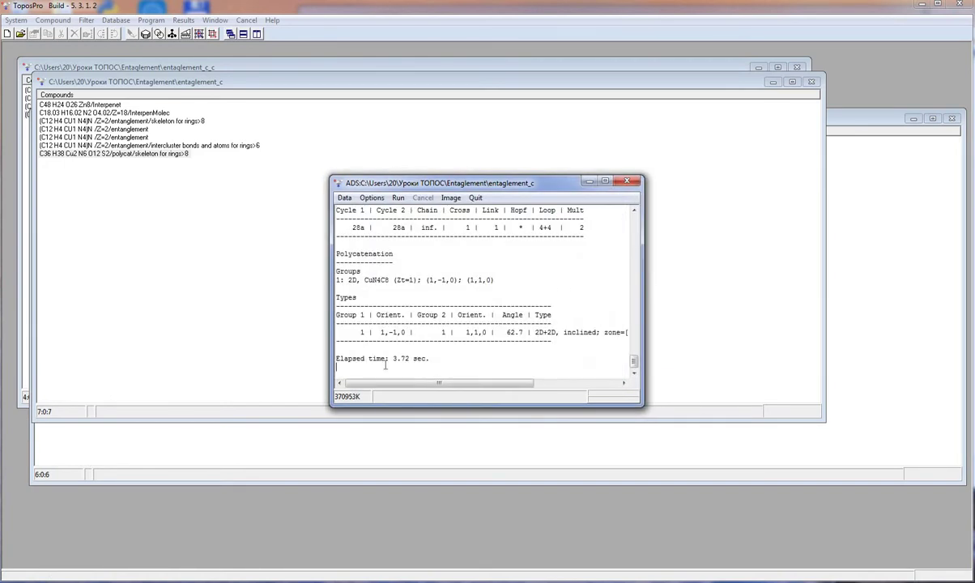
Widen the ADS results to read the full polycatenation types table, and close ADS
drag(640, 404, 806, 418)
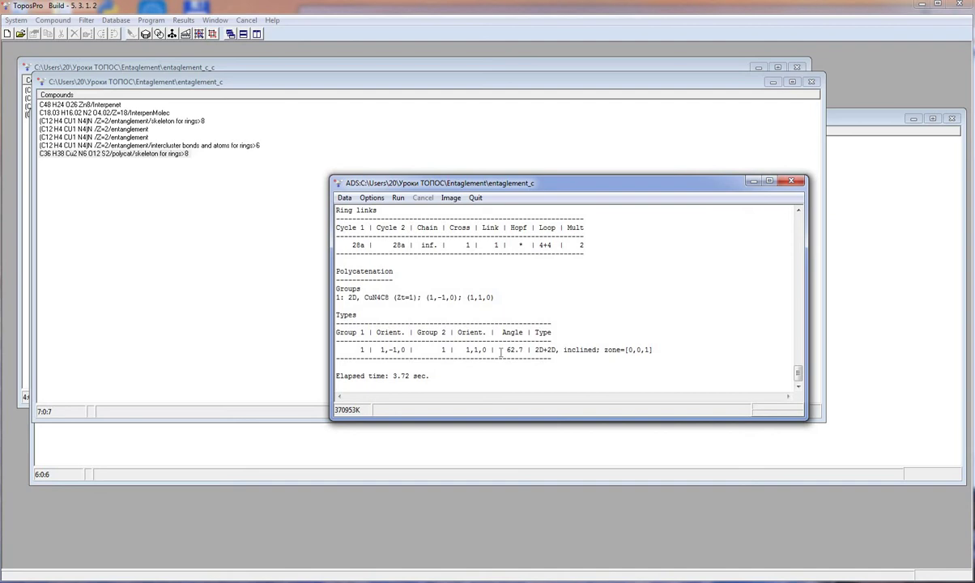
click(791, 180)
click(531, 318)
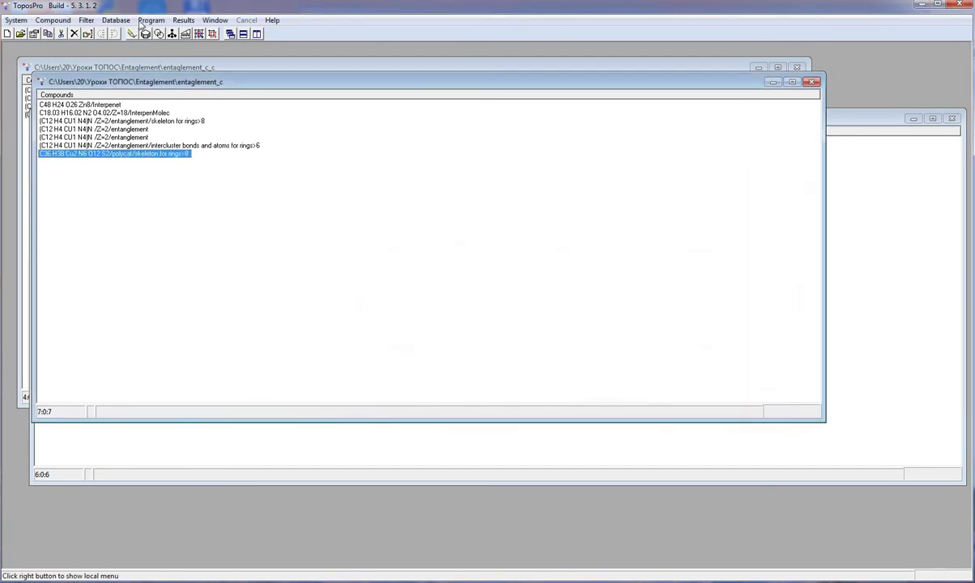
Draw the polycat skeleton structure in an enlarged IsoCryst window and rotate it to view the crossing layers
click(130, 34)
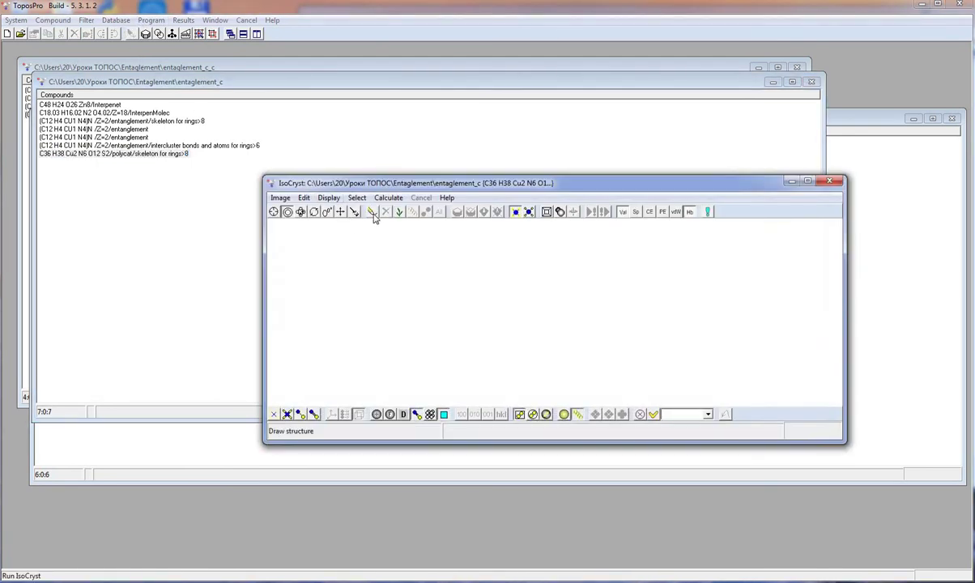
click(371, 212)
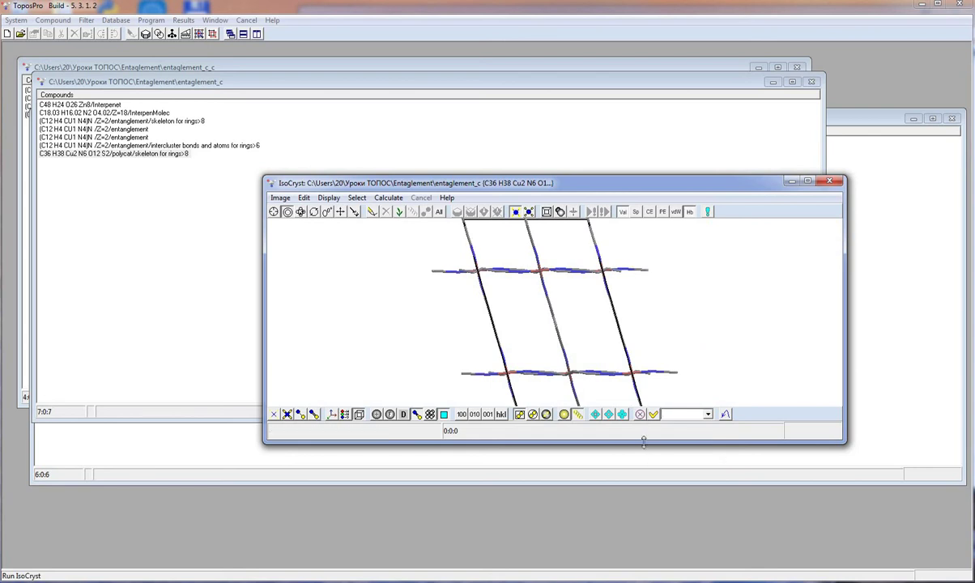
drag(676, 554, 676, 579)
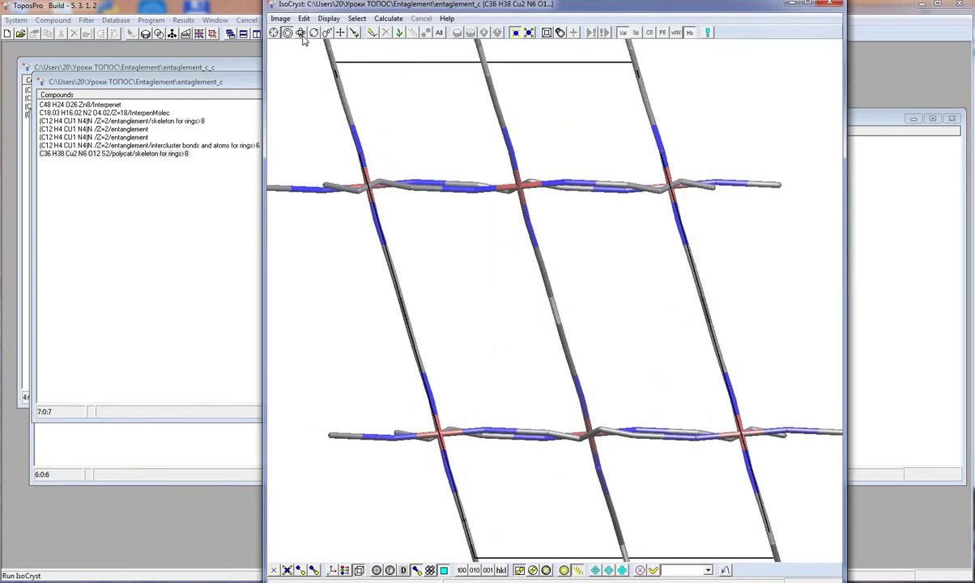
drag(345, 90, 439, 111)
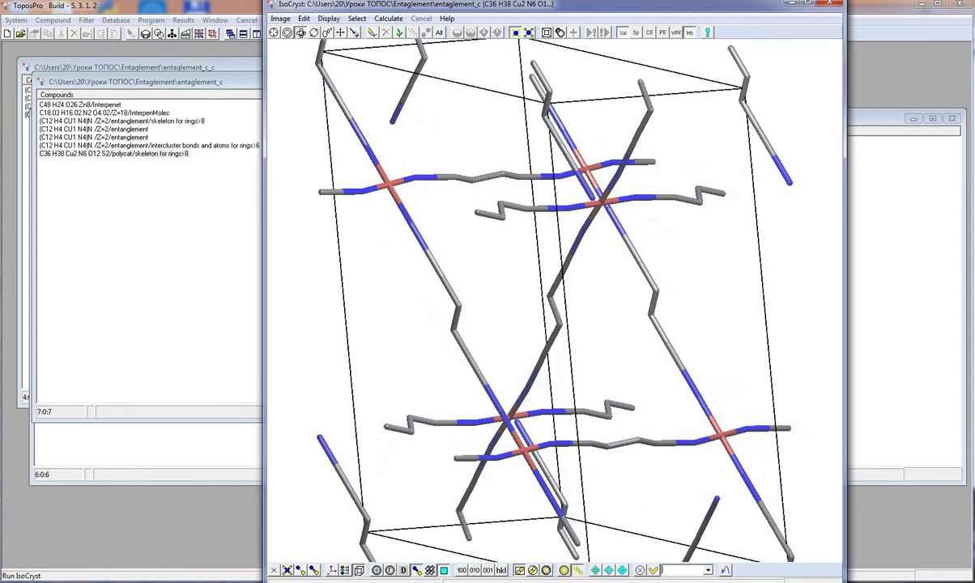
drag(345, 106, 391, 118)
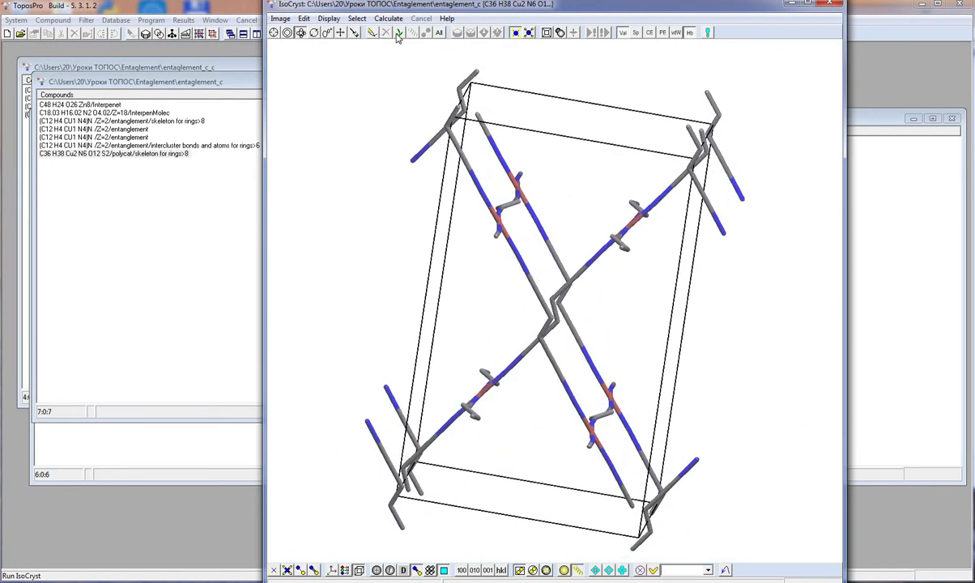
Grow the drawn polycat structure three times to extend its fragments beyond the unit cell
click(398, 35)
click(398, 35)
click(399, 35)
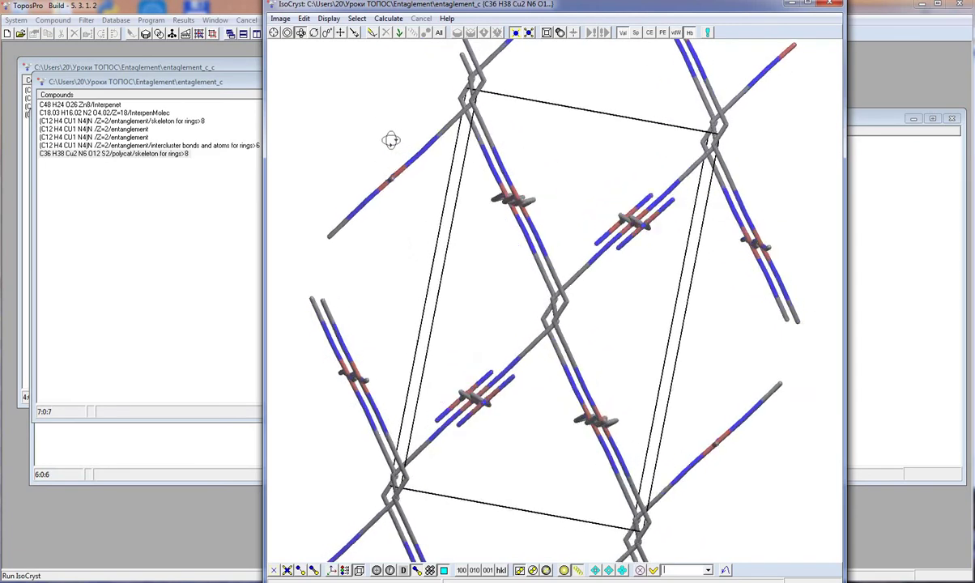